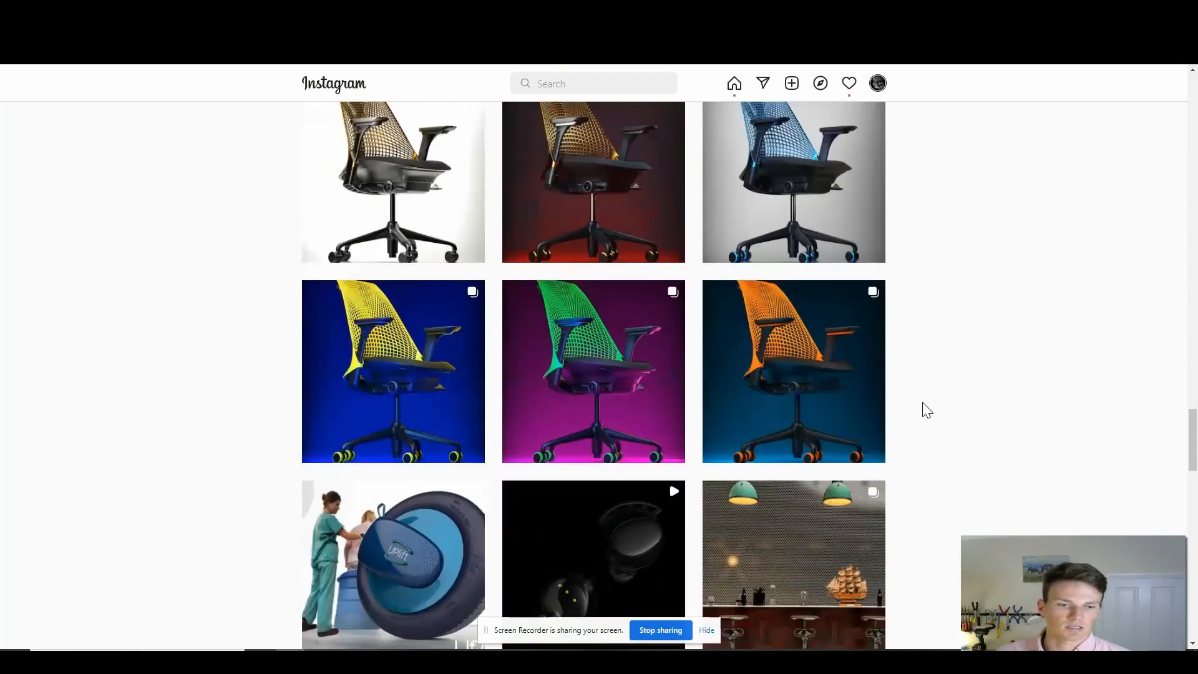
Step: View the different angles of the orange chair render in the Herman Miller contest post as reference
{"action": "left_click", "coordinate": [882, 432]}
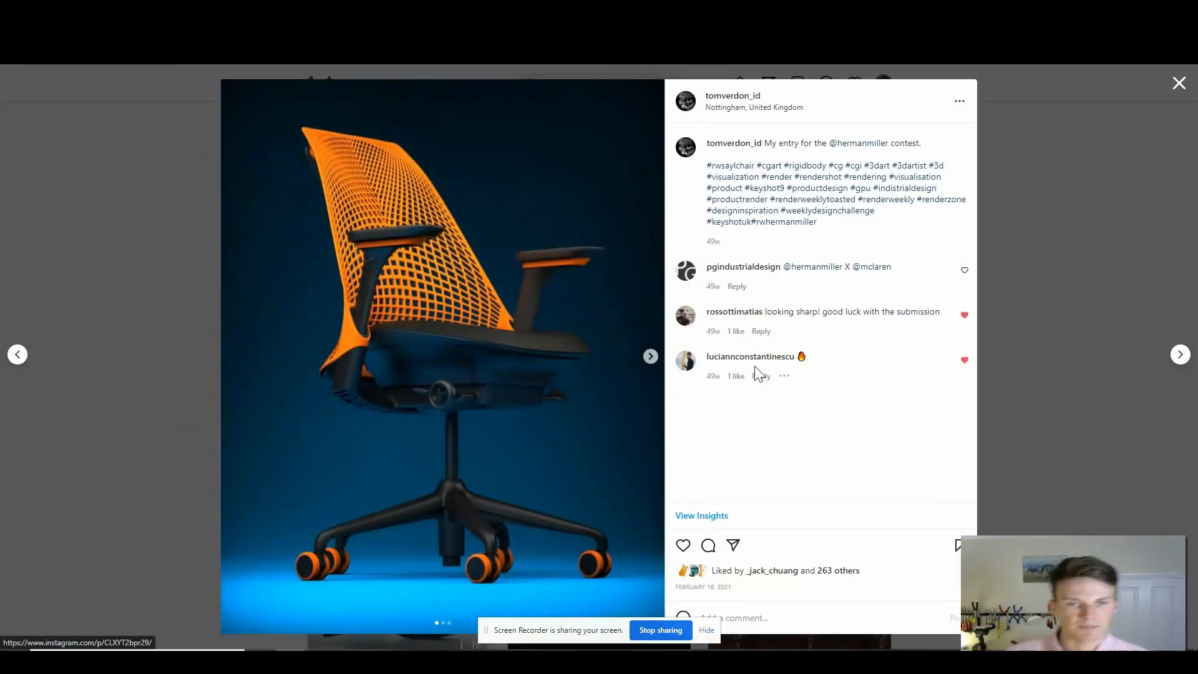
{"action": "left_click", "coordinate": [650, 356]}
{"action": "left_click", "coordinate": [650, 356]}
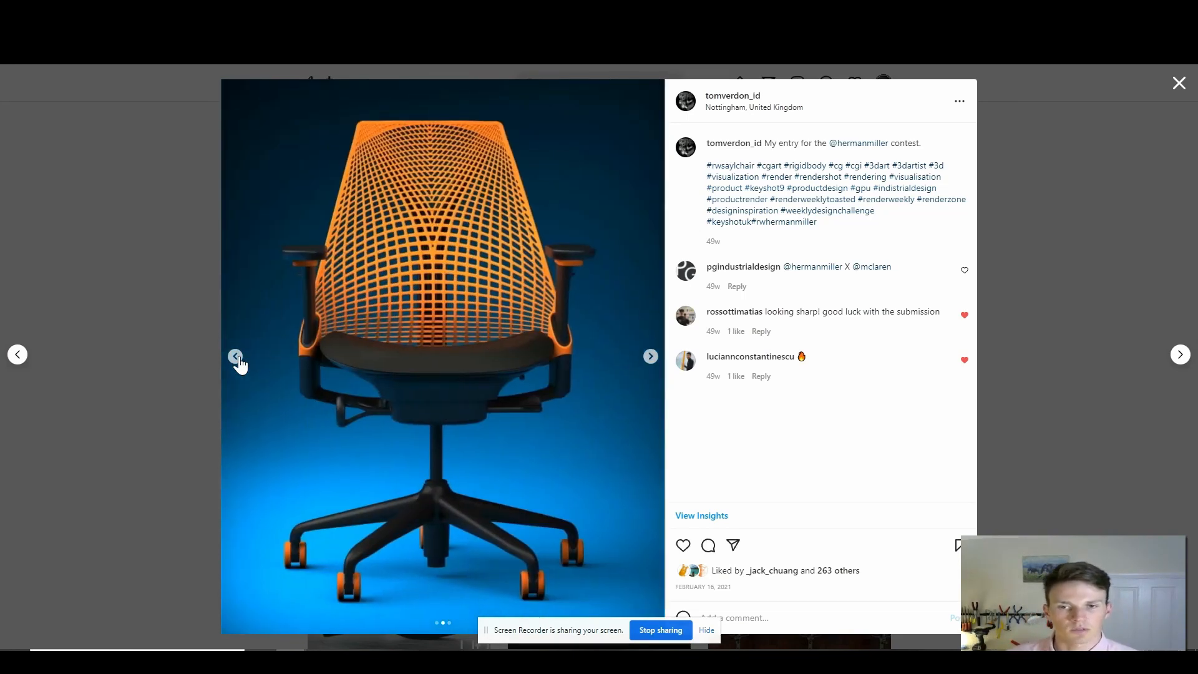
{"action": "left_click", "coordinate": [236, 357]}
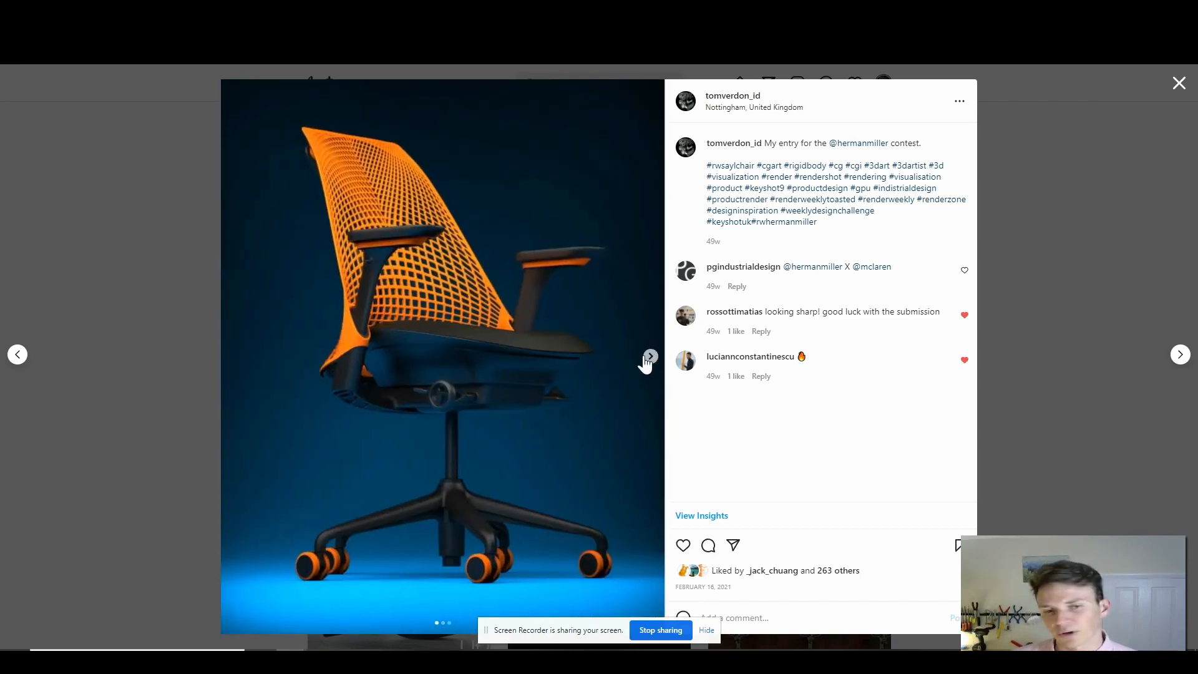
{"action": "left_click", "coordinate": [650, 357]}
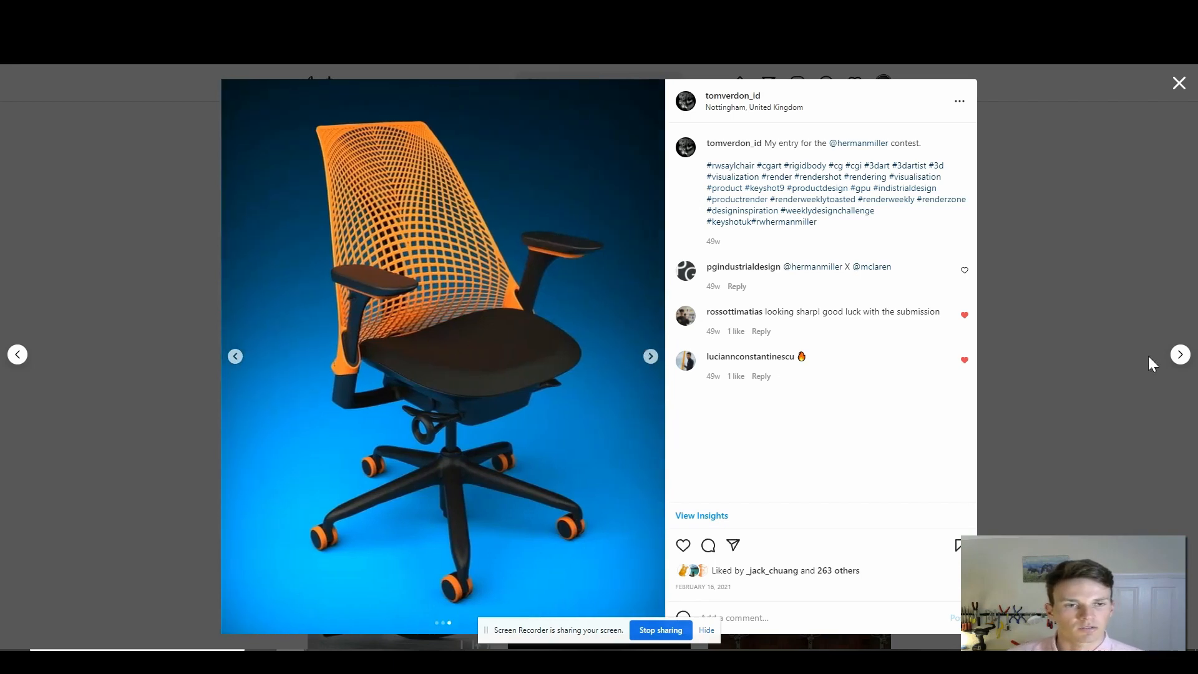
{"action": "left_click", "coordinate": [1087, 321]}
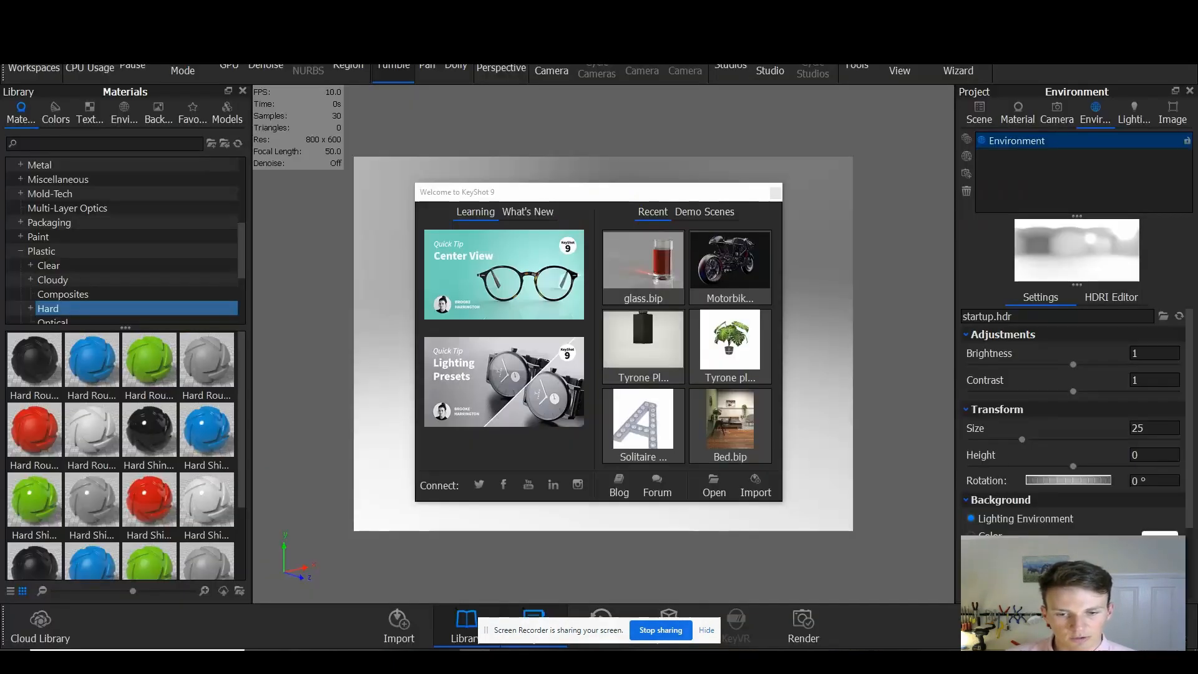
Step: Import the Herman Miller_Sayl Chair_Gaming Edition model from the Sayl chair folder into the empty KeyShot scene with the default import settings
{"action": "left_click", "coordinate": [776, 192]}
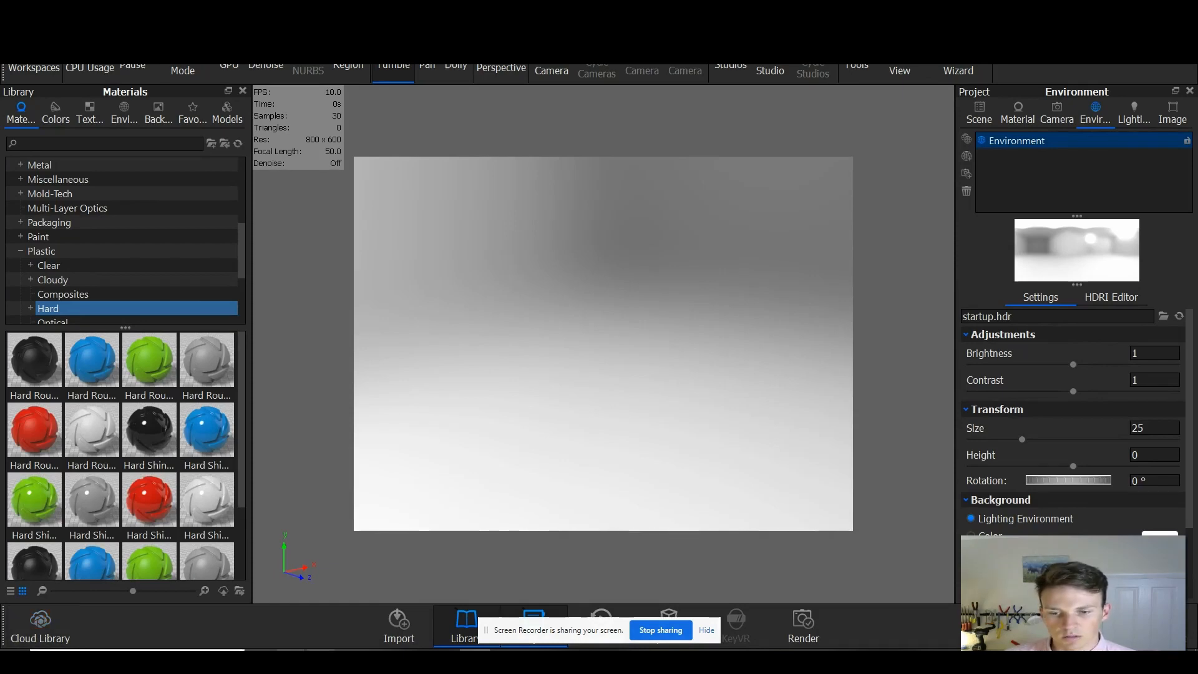
{"action": "mouse_move", "coordinate": [320, 651]}
{"action": "left_click", "coordinate": [396, 594]}
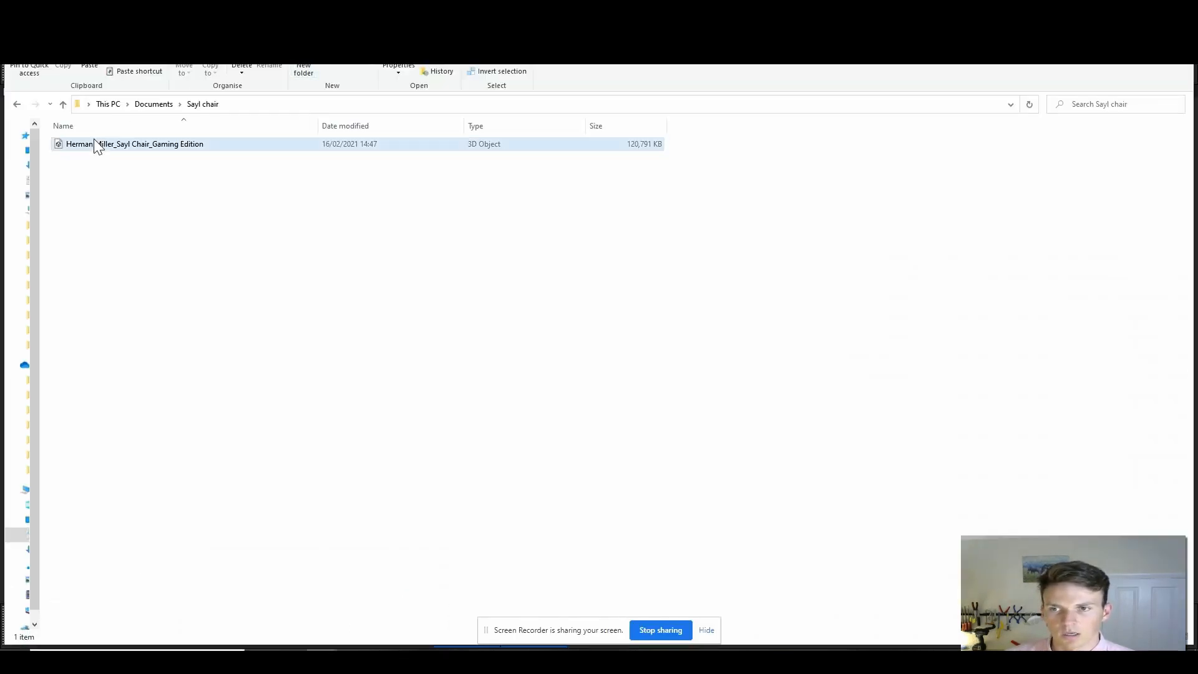
{"action": "left_click_drag", "start_coordinate": [183, 76], "coordinate": [734, 243]}
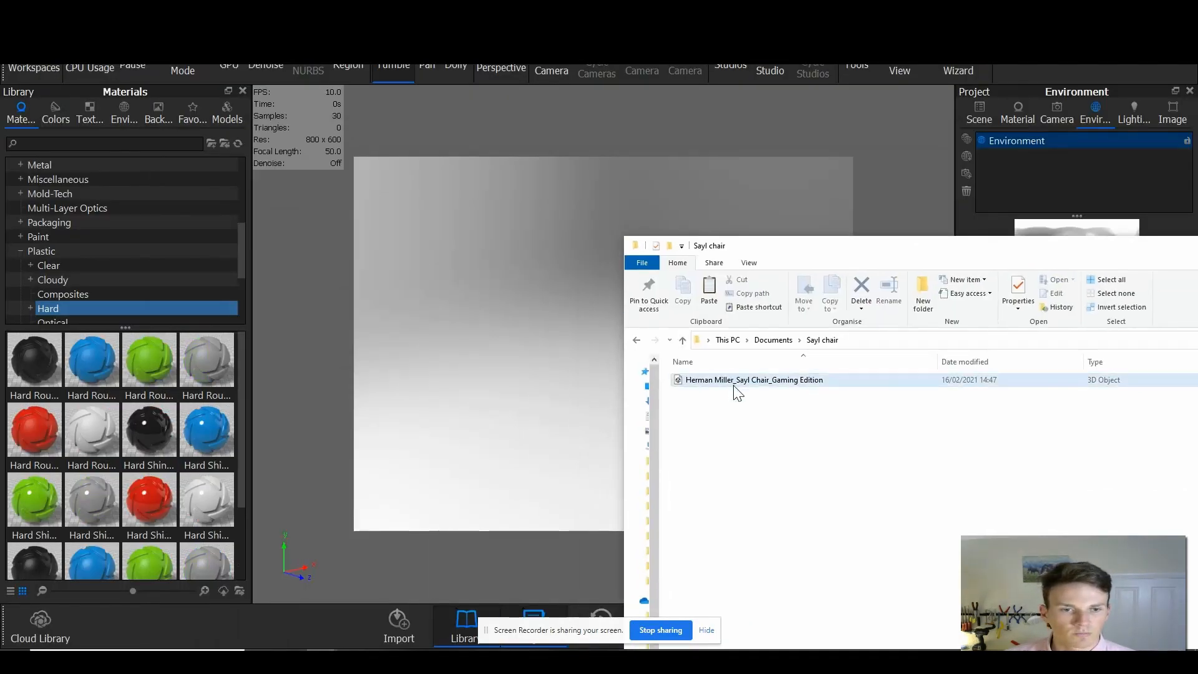
{"action": "left_click_drag", "start_coordinate": [734, 381], "coordinate": [479, 309]}
{"action": "left_click", "coordinate": [529, 223]}
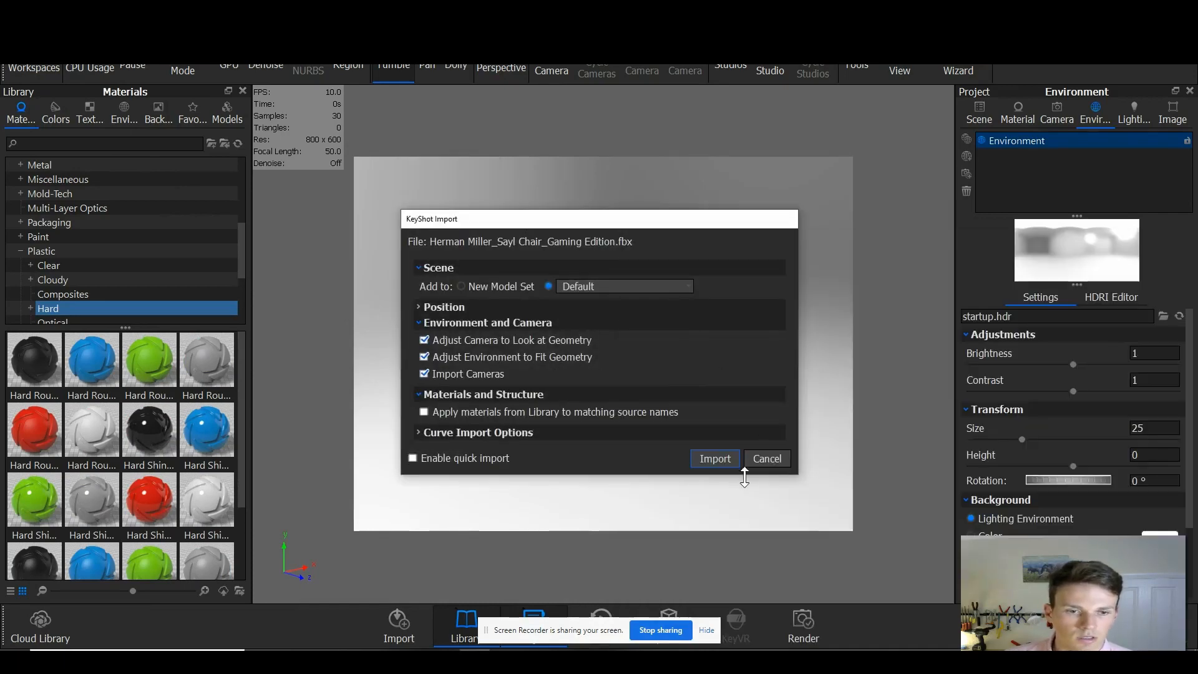
{"action": "left_click", "coordinate": [712, 457]}
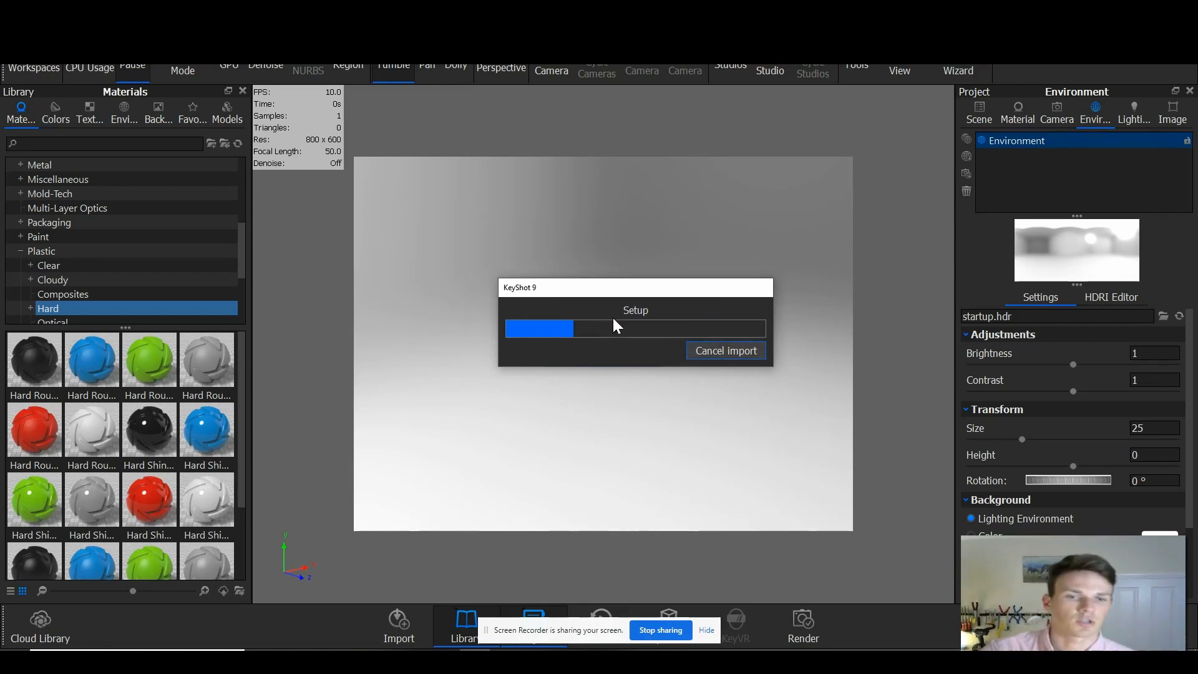
{"action": "left_click", "coordinate": [652, 362]}
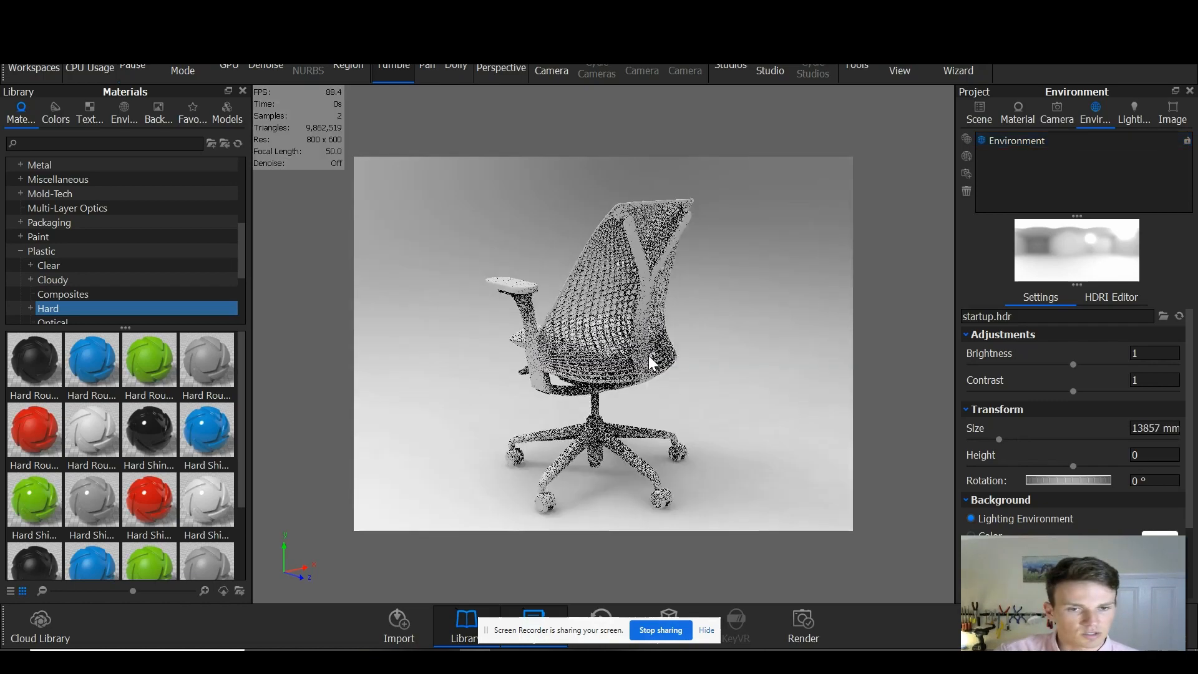
Step: Turn the chair to a front three-quarter view and switch the real-time rendering to GPU mode
{"action": "left_click_drag", "start_coordinate": [537, 447], "coordinate": [763, 433]}
{"action": "left_click_drag", "start_coordinate": [591, 449], "coordinate": [620, 438]}
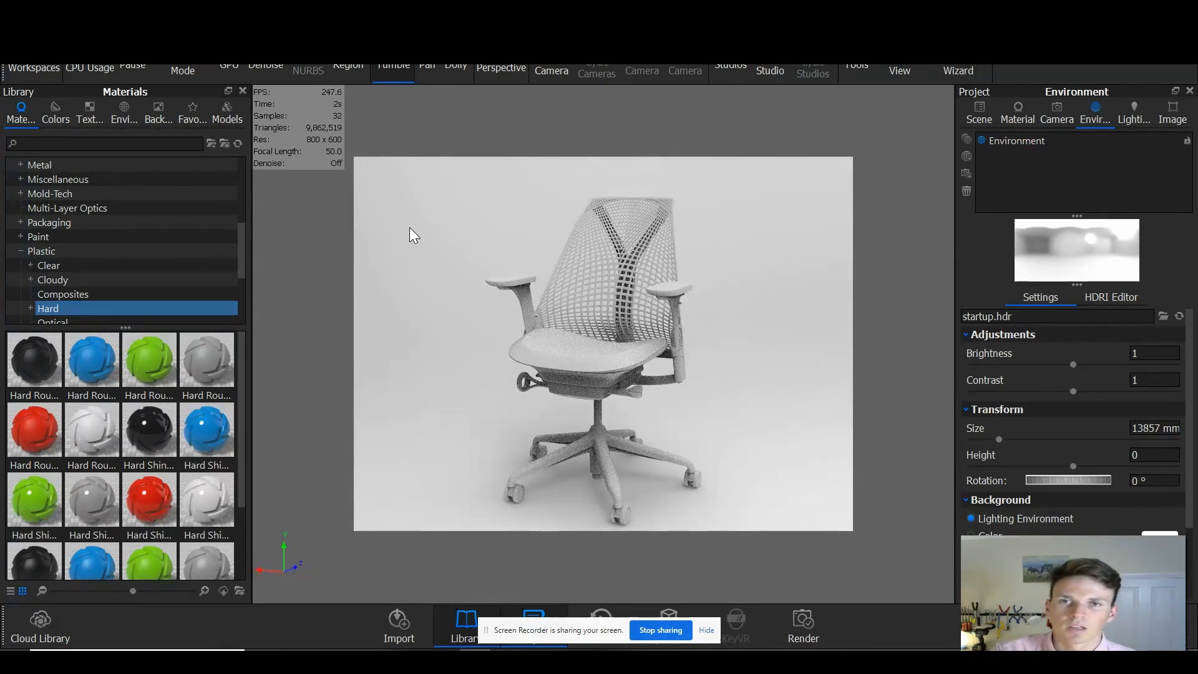
{"action": "left_click", "coordinate": [229, 65]}
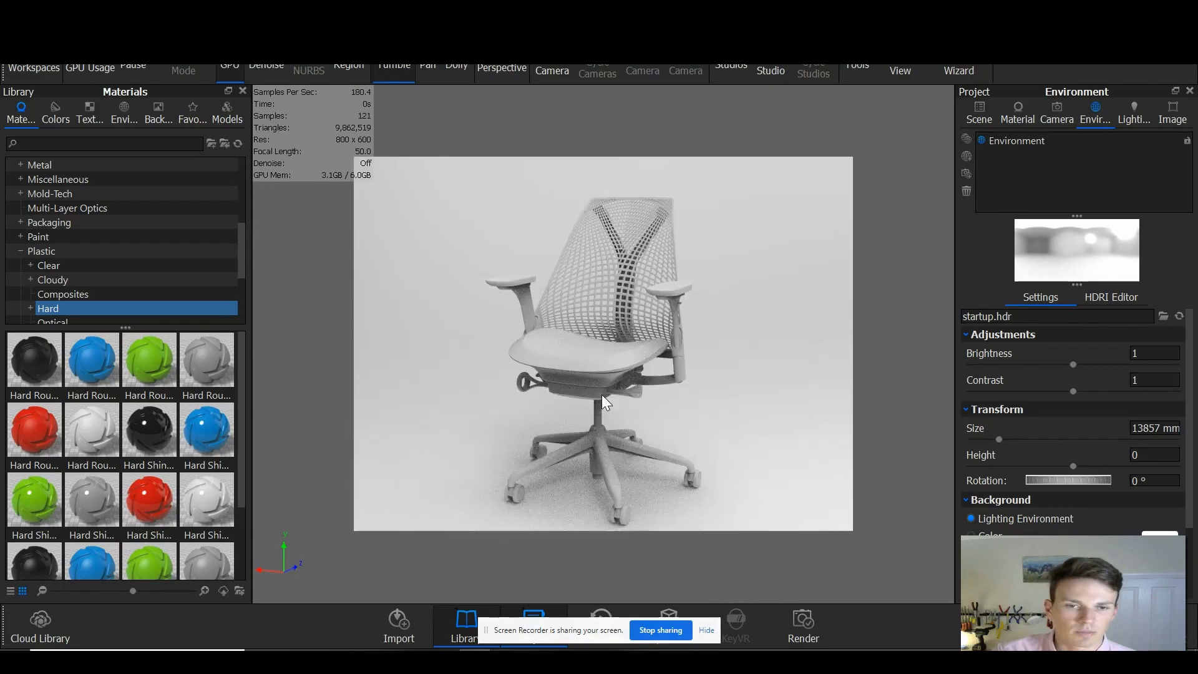
{"action": "scroll", "coordinate": [596, 346], "scroll_direction": "down", "scroll_amount": 5}
{"action": "scroll", "coordinate": [589, 339], "scroll_direction": "up", "scroll_amount": 10}
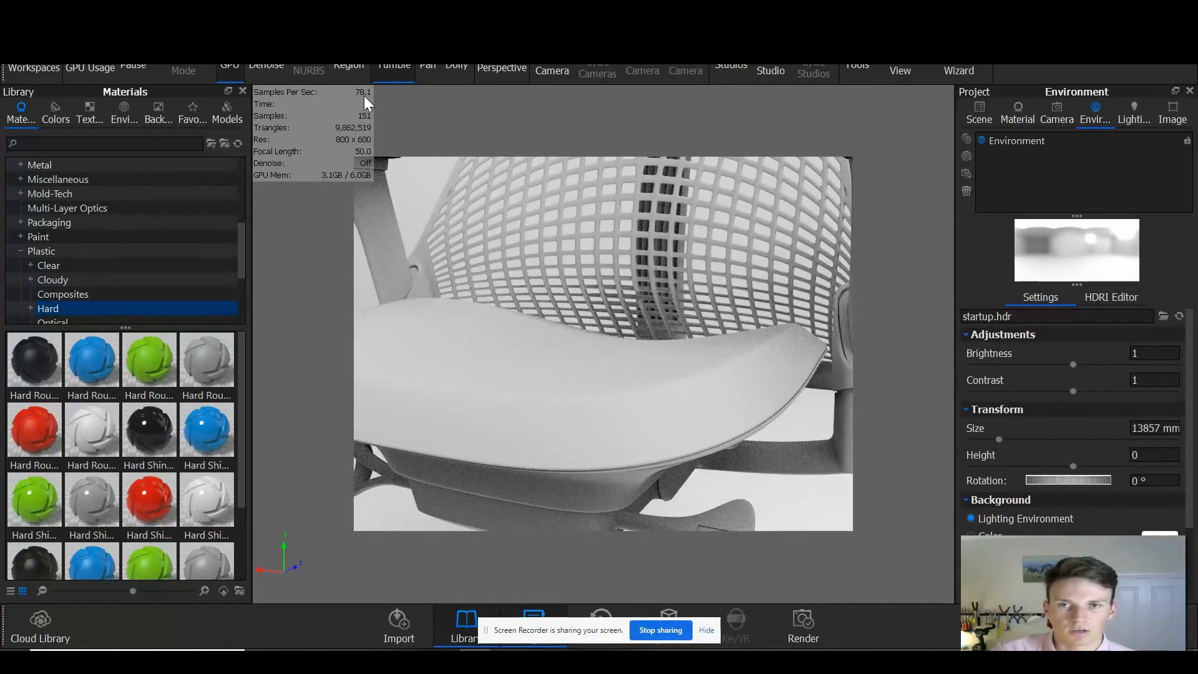
{"action": "scroll", "coordinate": [538, 407], "scroll_direction": "down", "scroll_amount": 8}
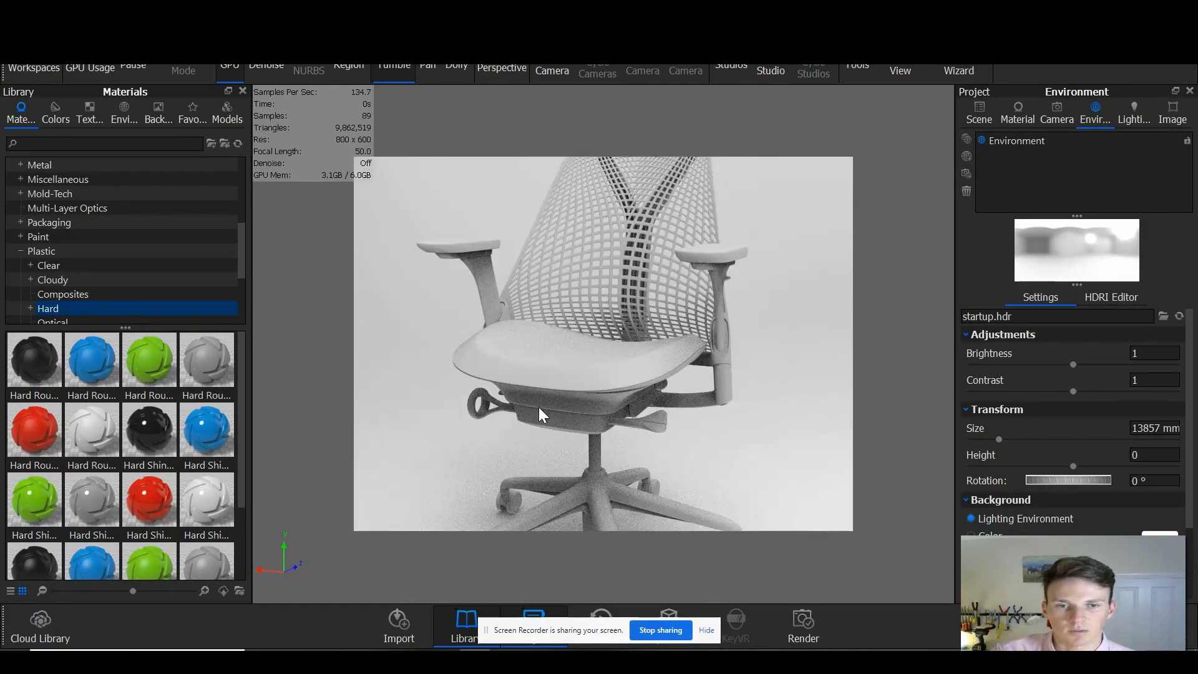
Step: Apply the rough black hard plastic material from the library to the chair's seat cushion
{"action": "scroll", "coordinate": [636, 401], "scroll_direction": "down", "scroll_amount": 6}
{"action": "scroll", "coordinate": [623, 378], "scroll_direction": "up", "scroll_amount": 4}
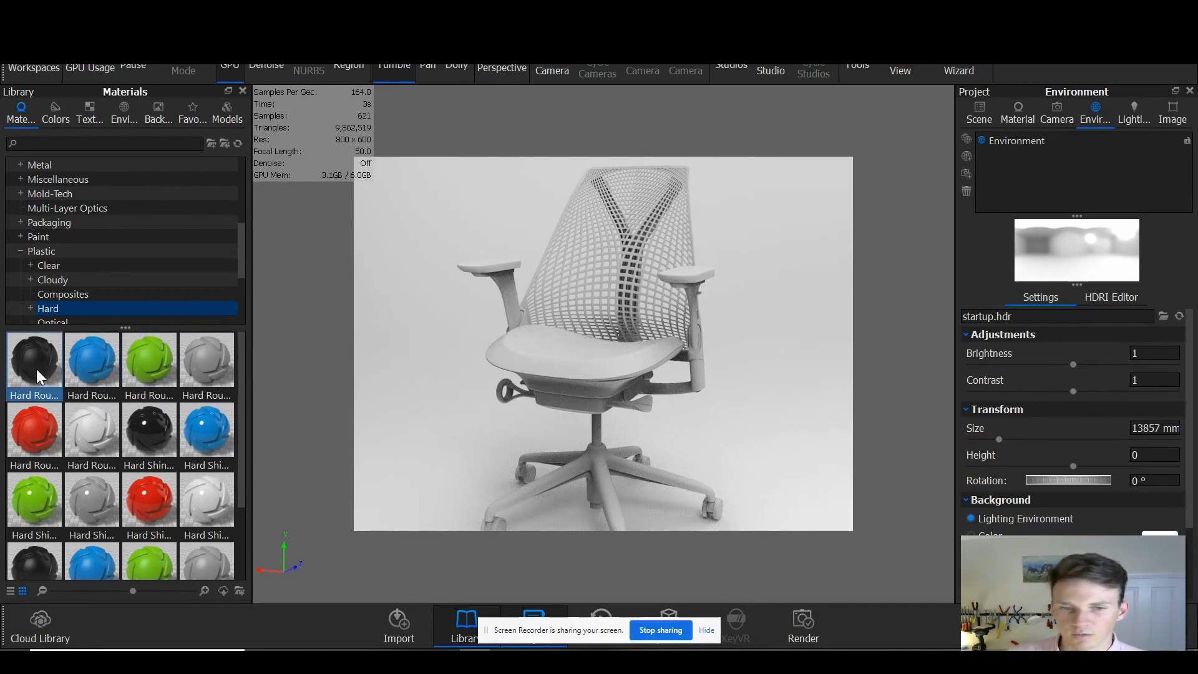
{"action": "left_click_drag", "start_coordinate": [36, 369], "coordinate": [589, 364]}
{"action": "scroll", "coordinate": [589, 363], "scroll_direction": "up", "scroll_amount": 4}
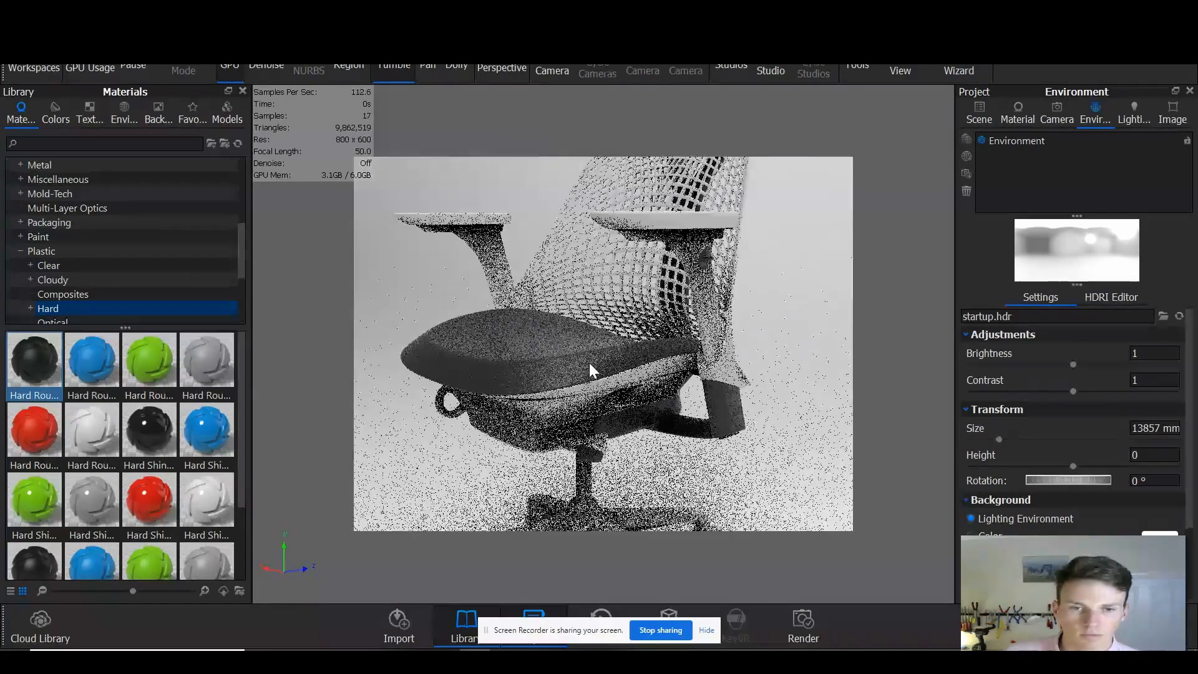
{"action": "scroll", "coordinate": [589, 364], "scroll_direction": "up", "scroll_amount": 4}
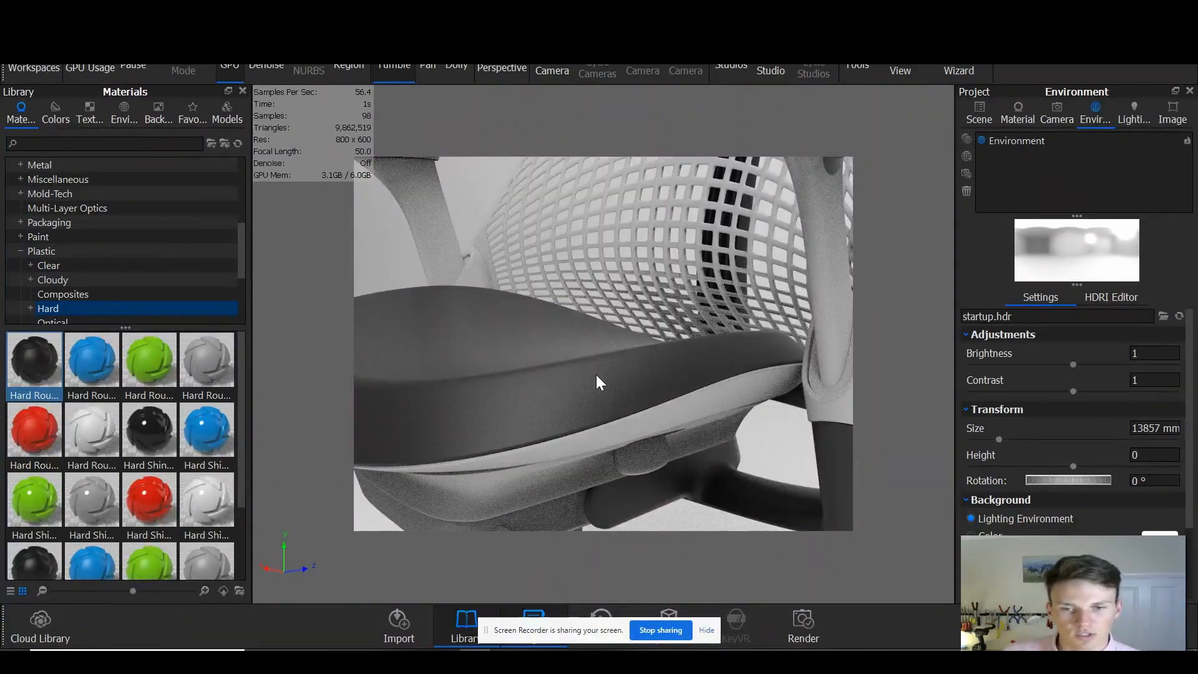
{"action": "scroll", "coordinate": [600, 376], "scroll_direction": "down", "scroll_amount": 8}
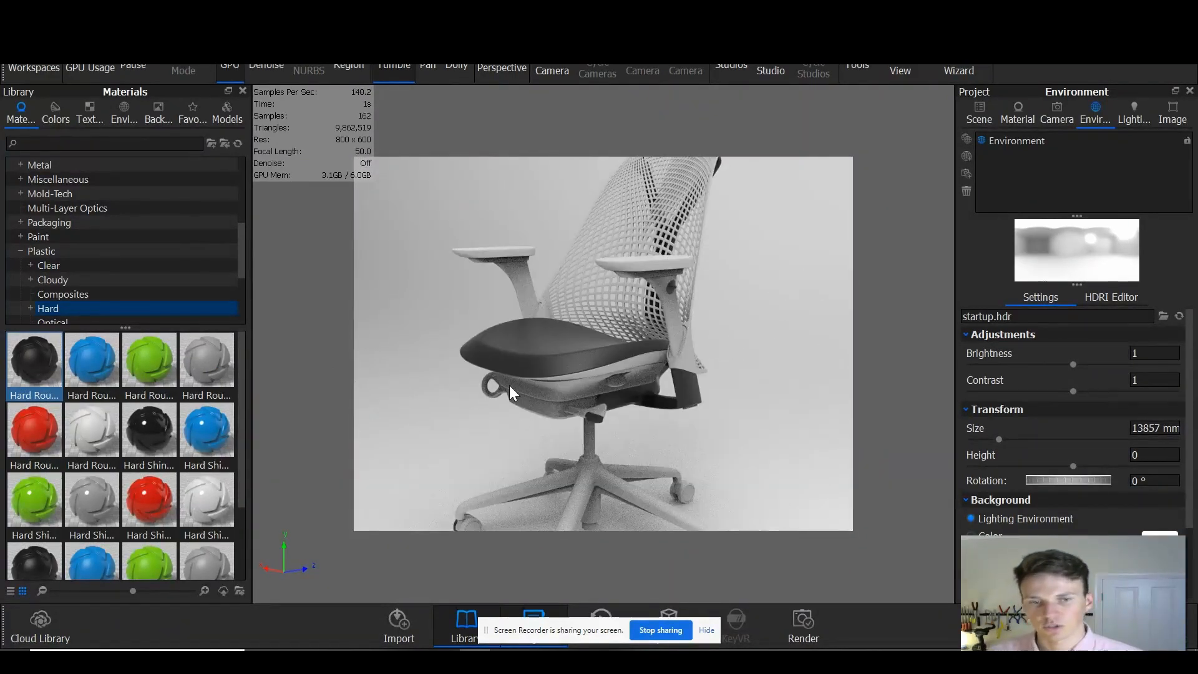
Step: Apply the same rough black plastic to both armrest supports, the base legs, the under-seat mechanism and the front and left caster wheels
{"action": "left_click_drag", "start_coordinate": [473, 333], "coordinate": [650, 419]}
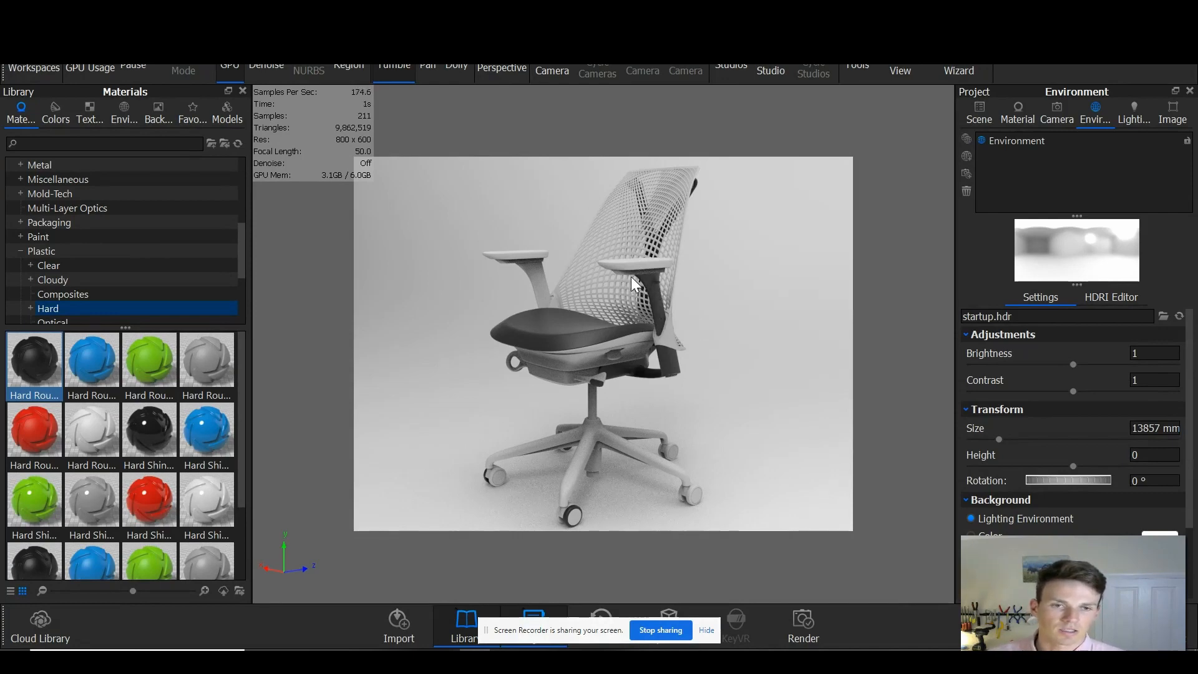
{"action": "left_click_drag", "start_coordinate": [629, 272], "coordinate": [549, 291]}
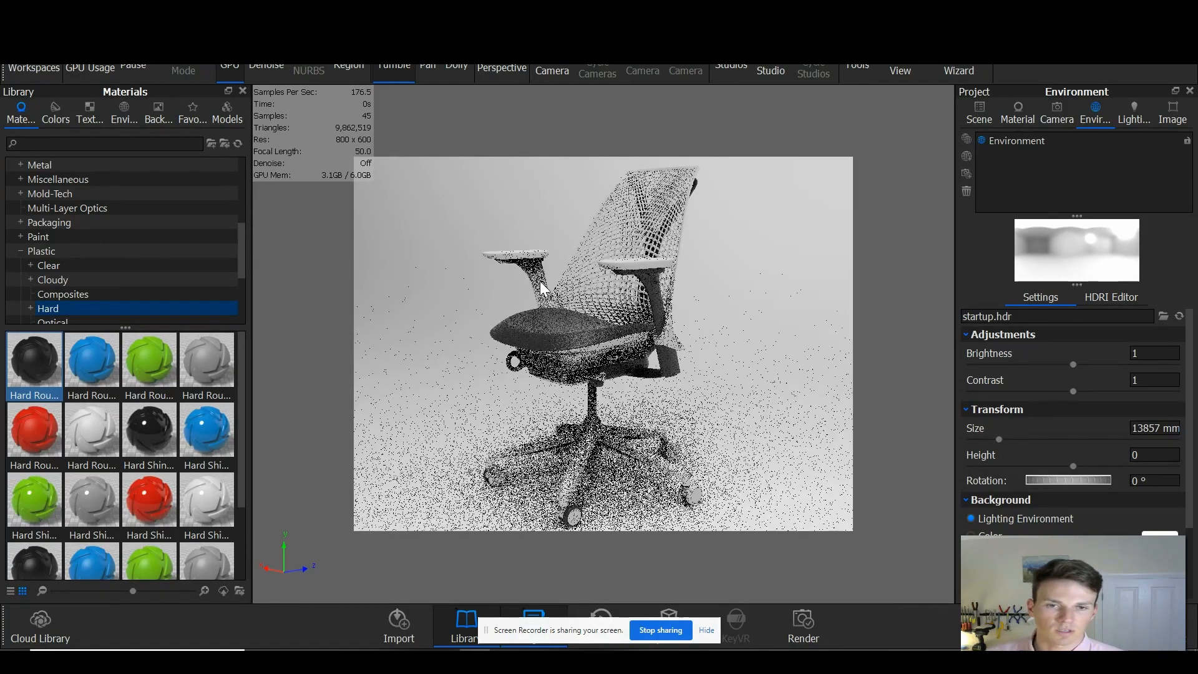
{"action": "right_click", "coordinate": [581, 466], "text": "shift"}
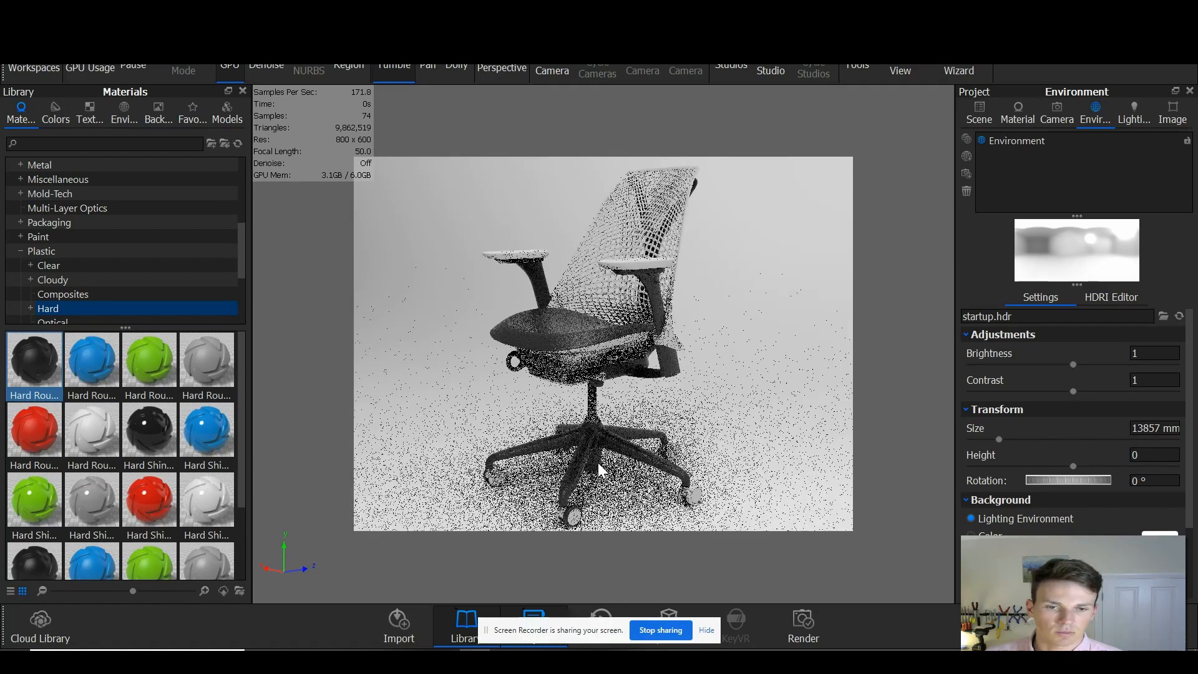
{"action": "right_click", "coordinate": [576, 515], "text": "shift"}
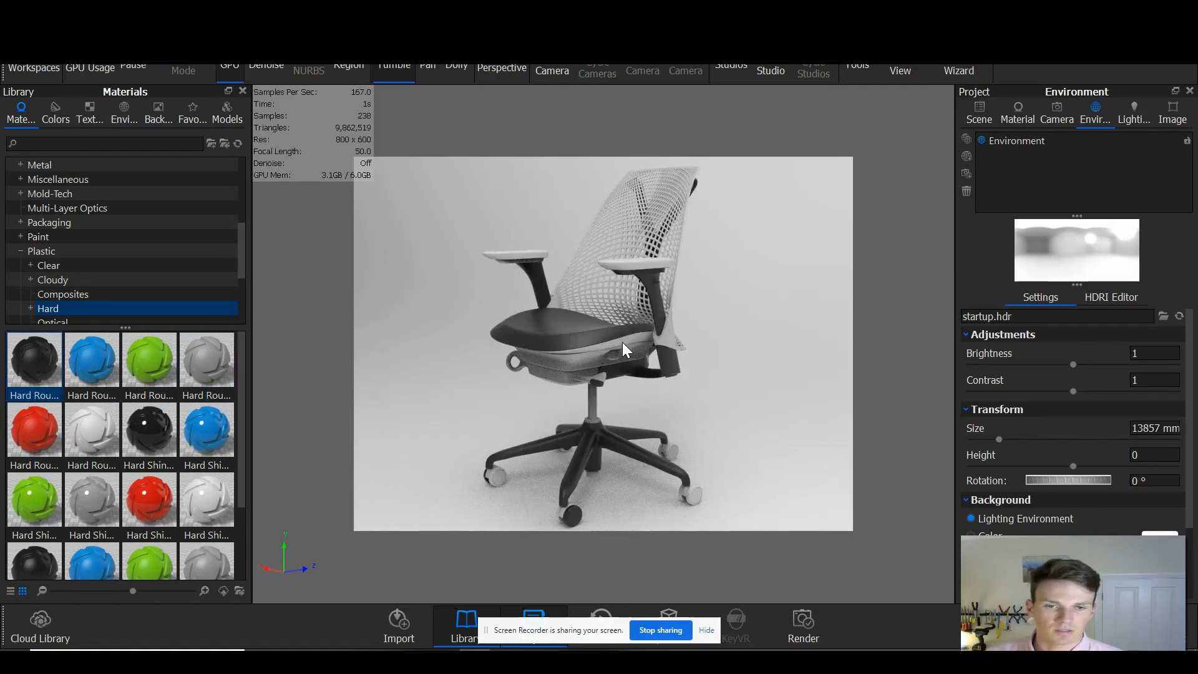
{"action": "right_click", "coordinate": [586, 356], "text": "shift"}
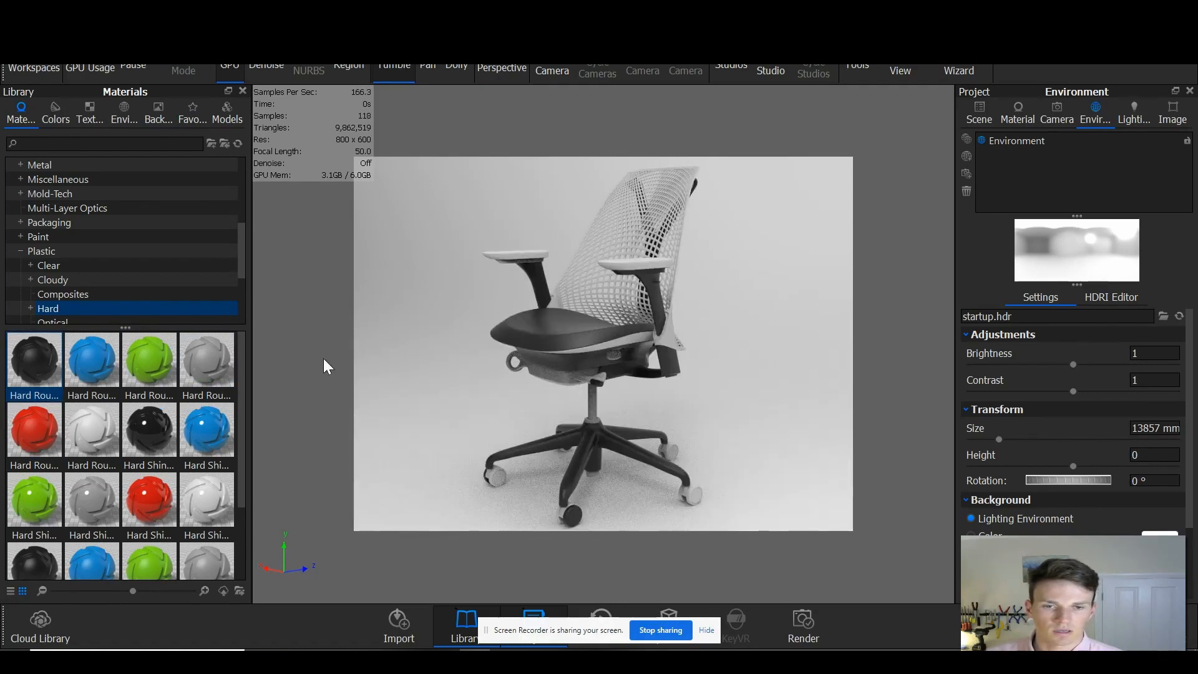
{"action": "left_click_drag", "start_coordinate": [28, 355], "coordinate": [500, 478]}
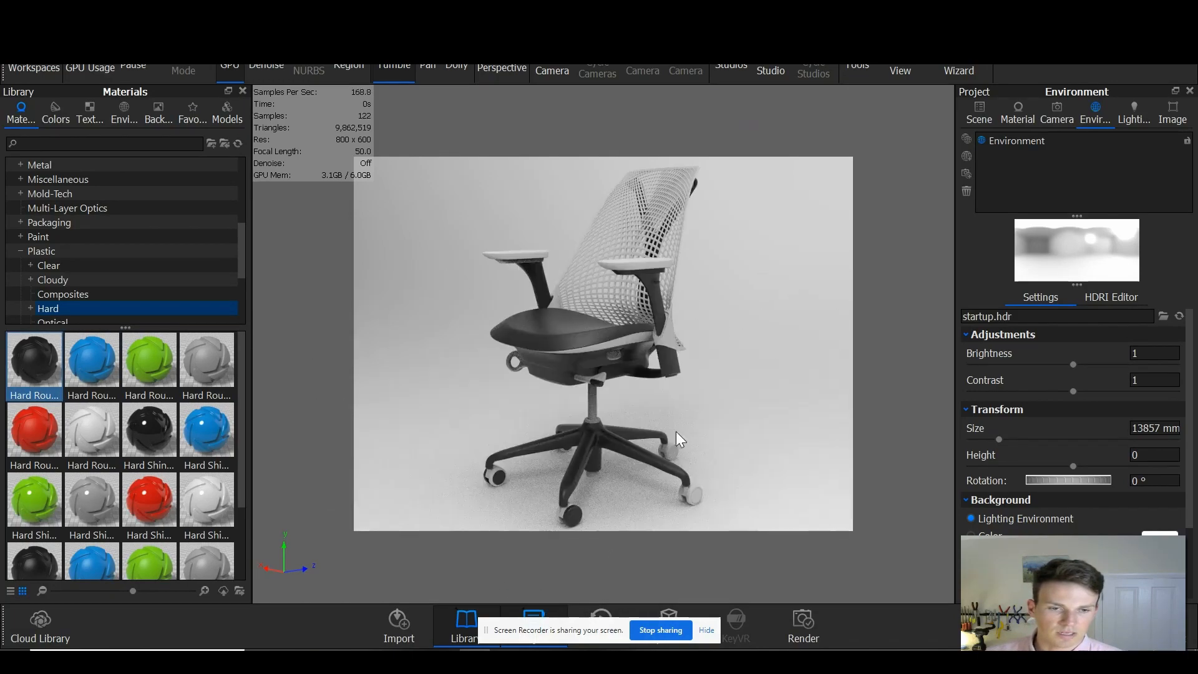
Step: Apply the rough green hard plastic to the mesh backrest and the black plastic to the lower armrest joint
{"action": "left_click", "coordinate": [164, 359]}
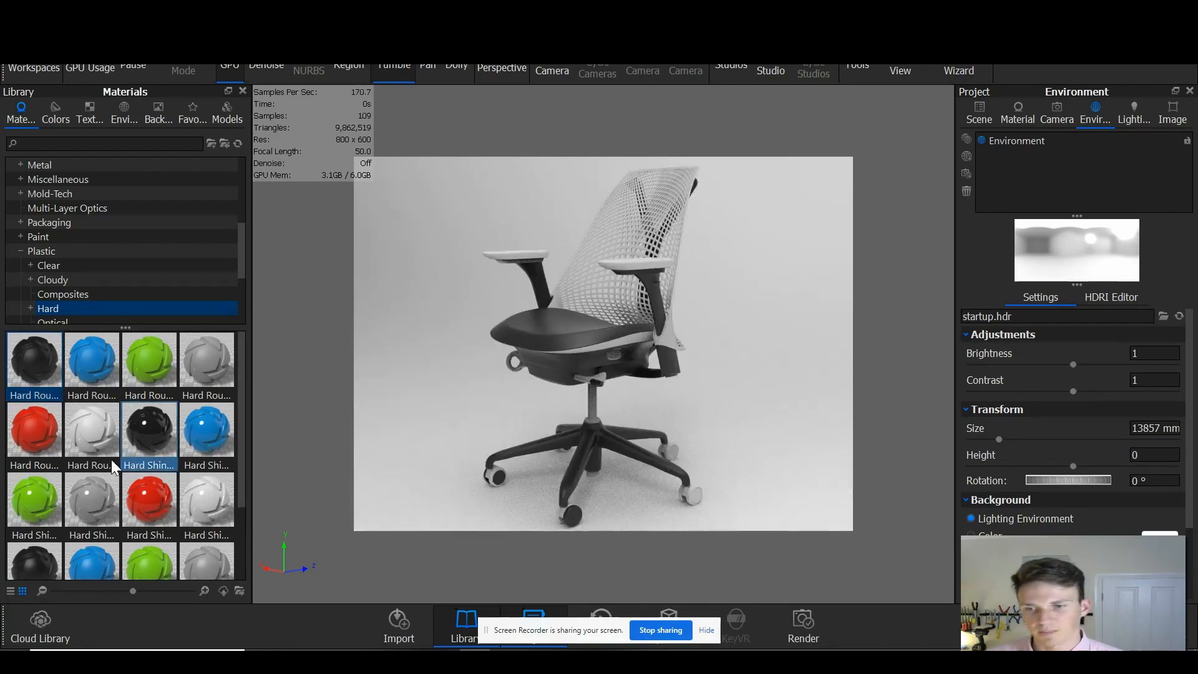
{"action": "left_click_drag", "start_coordinate": [150, 368], "coordinate": [660, 333]}
{"action": "scroll", "coordinate": [605, 279], "scroll_direction": "up", "scroll_amount": 4}
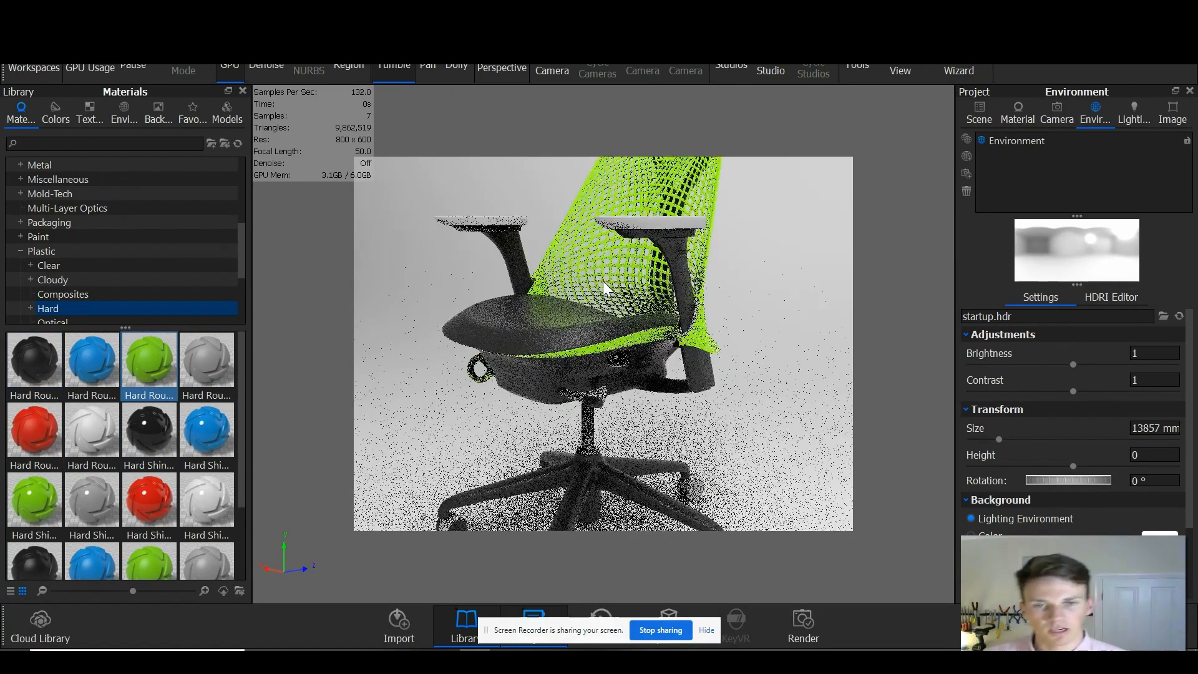
{"action": "middle_click_drag", "start_coordinate": [605, 278], "coordinate": [598, 251]}
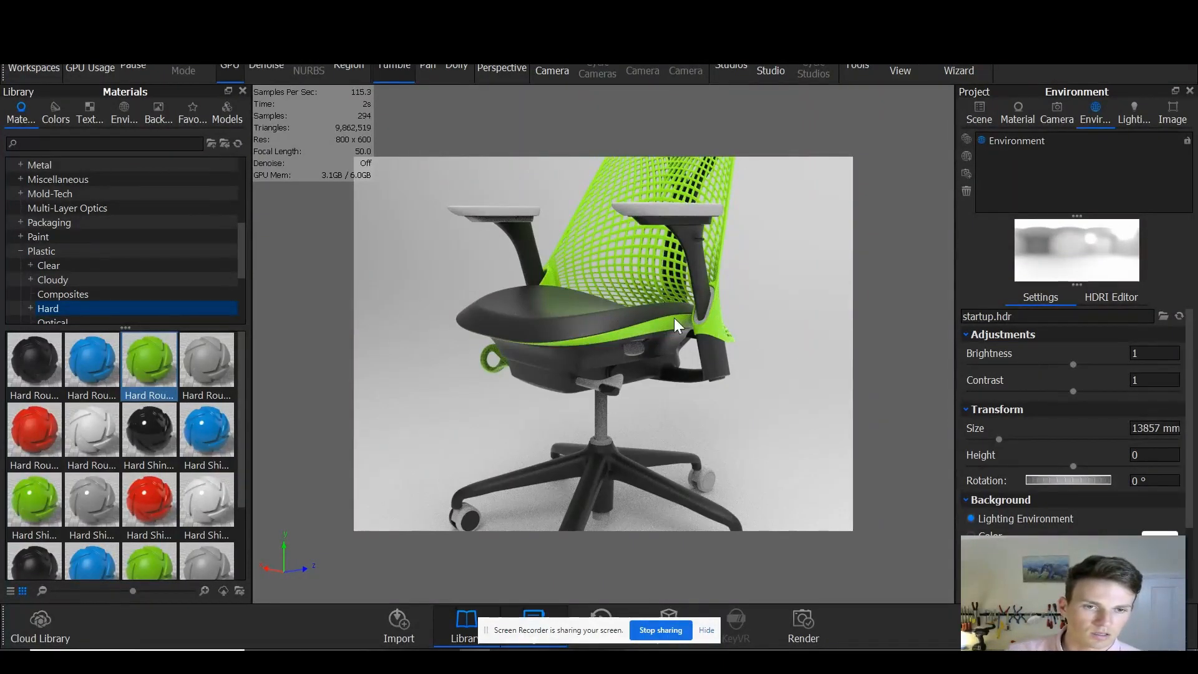
{"action": "right_click", "coordinate": [700, 321], "text": "shift"}
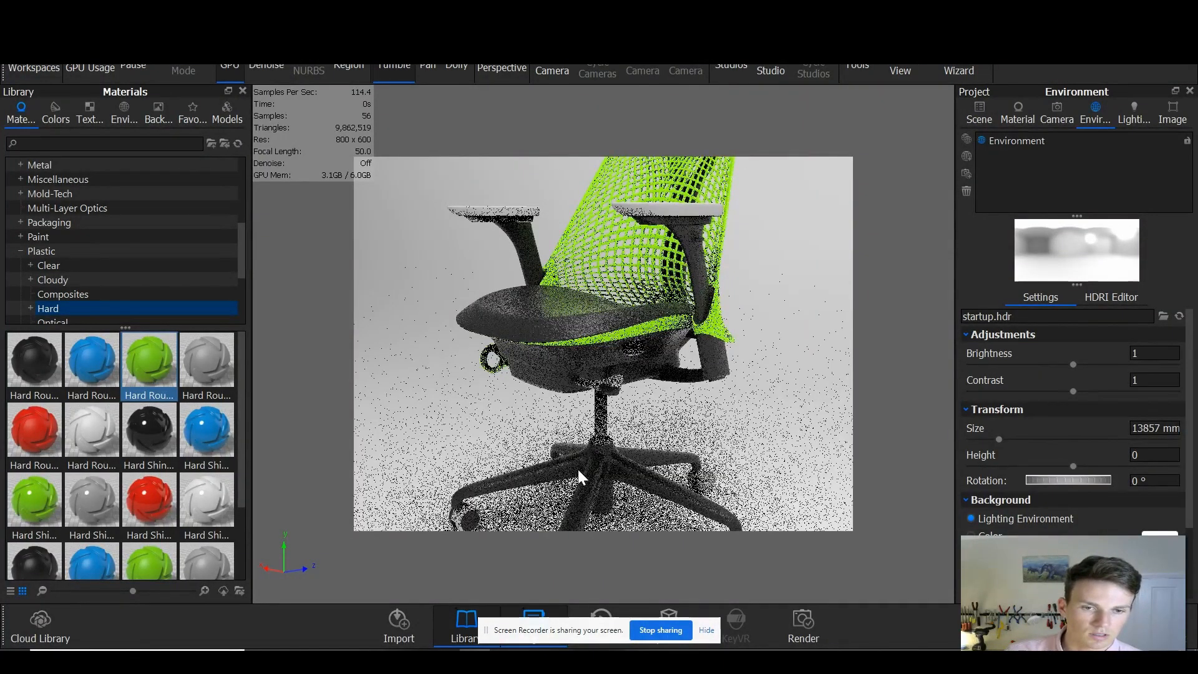
Step: Apply the rough black plastic to the wheels and the rough green plastic to the housings of the chair's right-hand casters
{"action": "right_click", "coordinate": [705, 488], "text": "shift"}
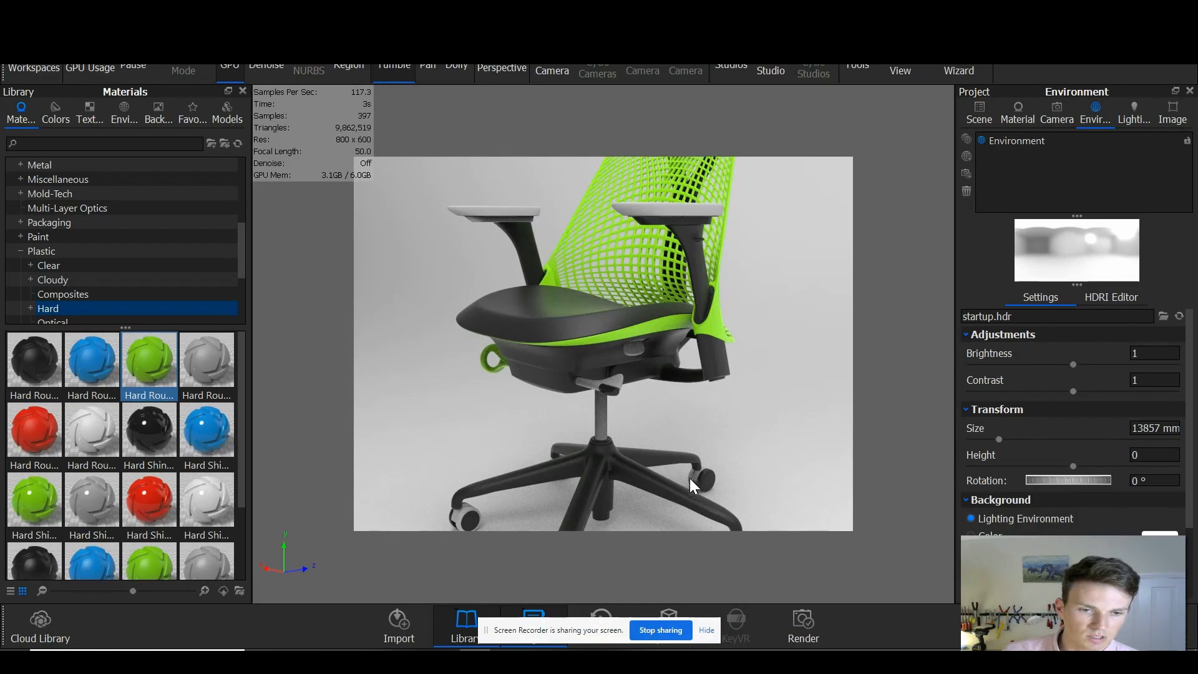
{"action": "left_click_drag", "start_coordinate": [690, 478], "coordinate": [667, 458]}
{"action": "middle_click_drag", "start_coordinate": [705, 537], "coordinate": [710, 456]}
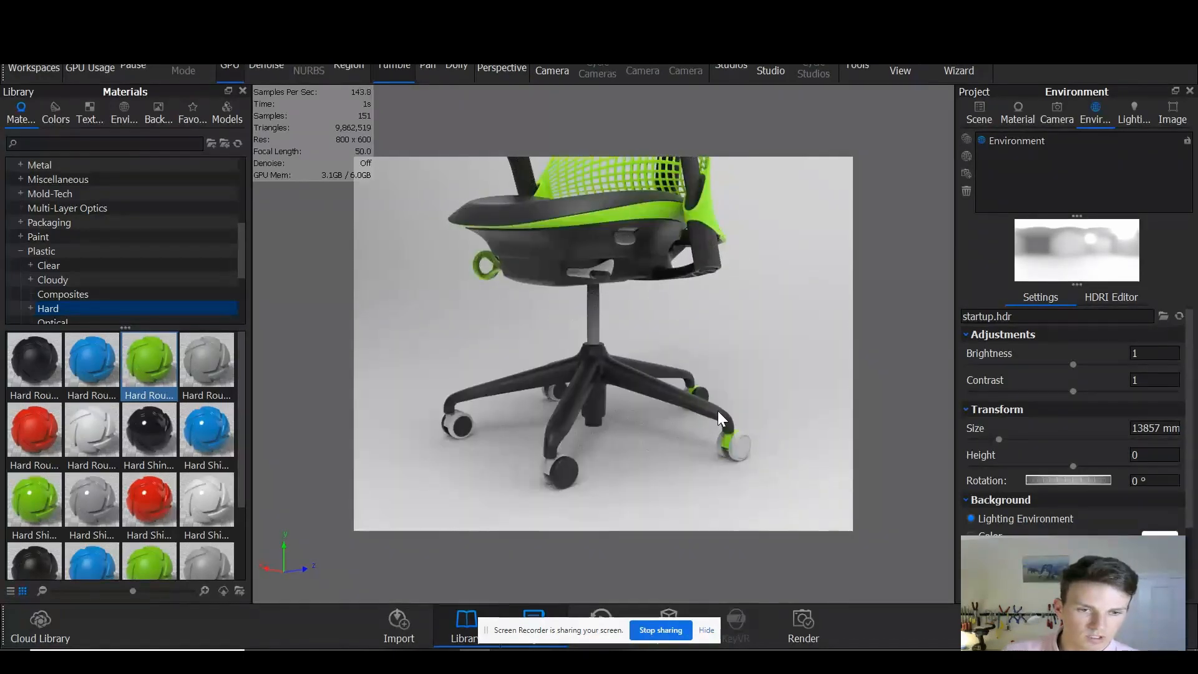
{"action": "right_click", "coordinate": [734, 445], "text": "shift"}
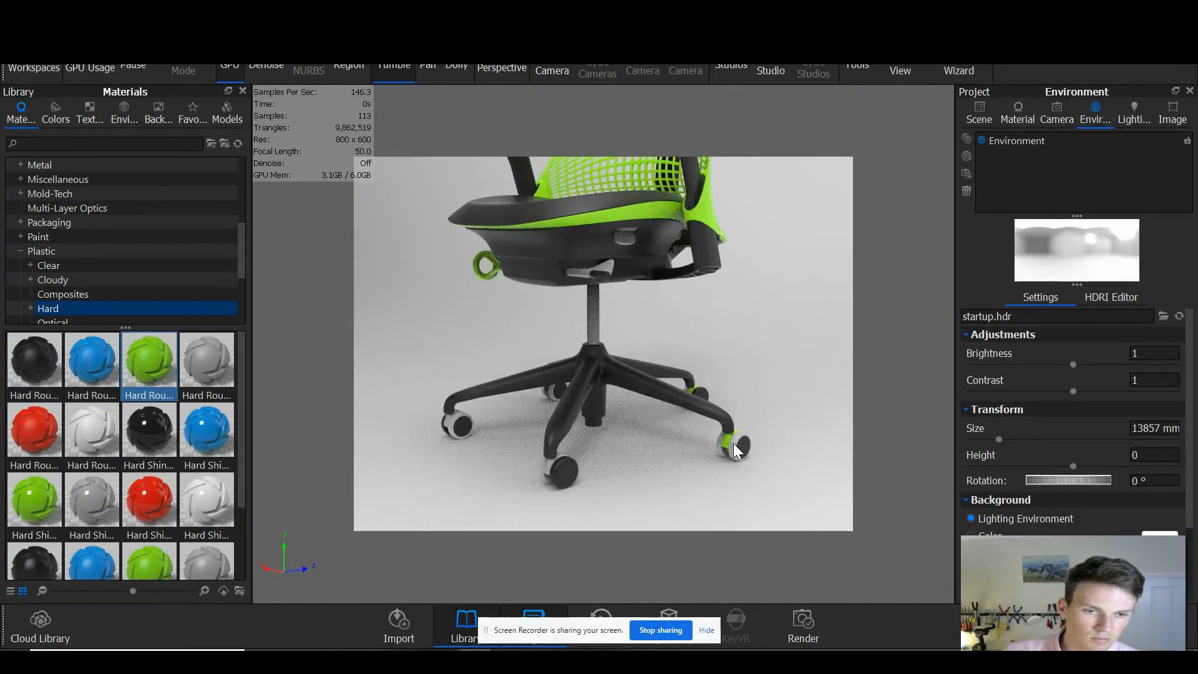
{"action": "right_click", "coordinate": [719, 445], "text": "shift"}
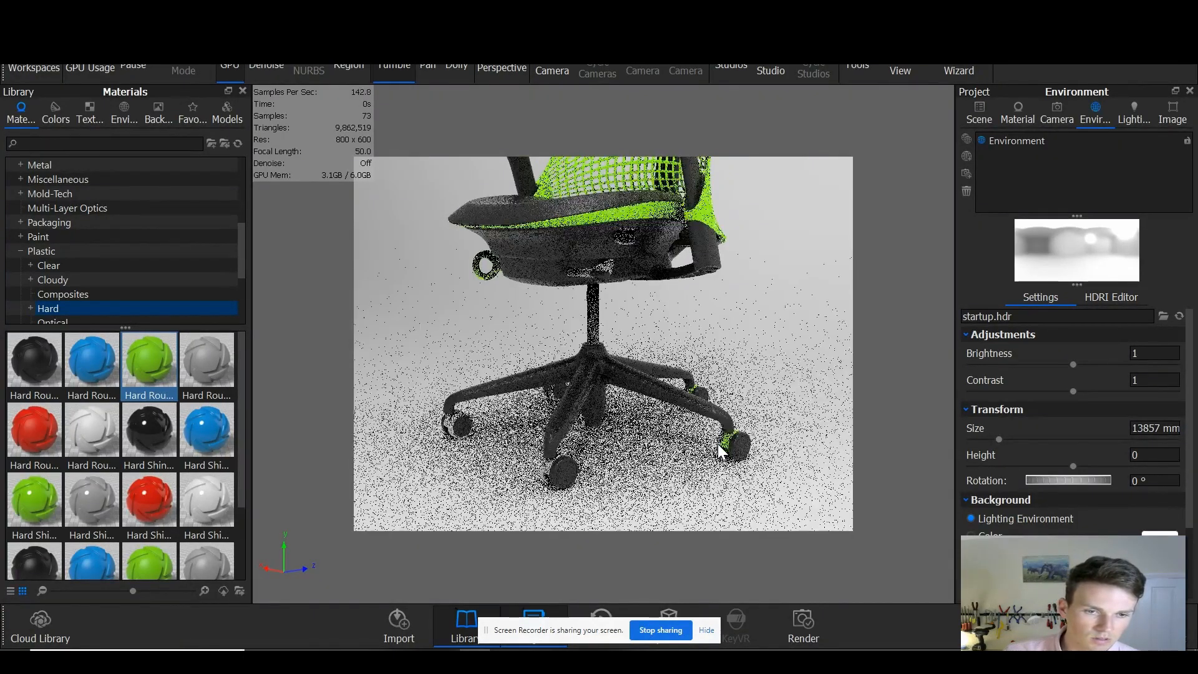
Step: Apply the rough green plastic to the front and left caster housings and the rough black plastic to the left and rear wheels
{"action": "right_click", "coordinate": [547, 467], "text": "shift"}
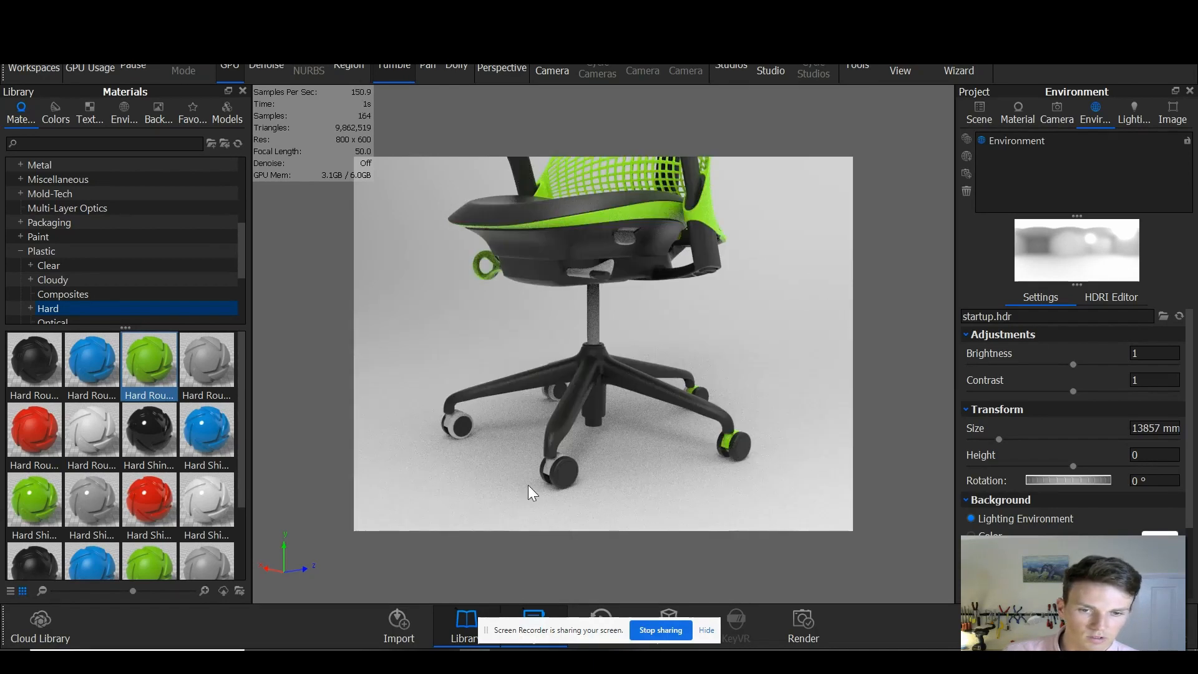
{"action": "right_click", "coordinate": [548, 466], "text": "shift"}
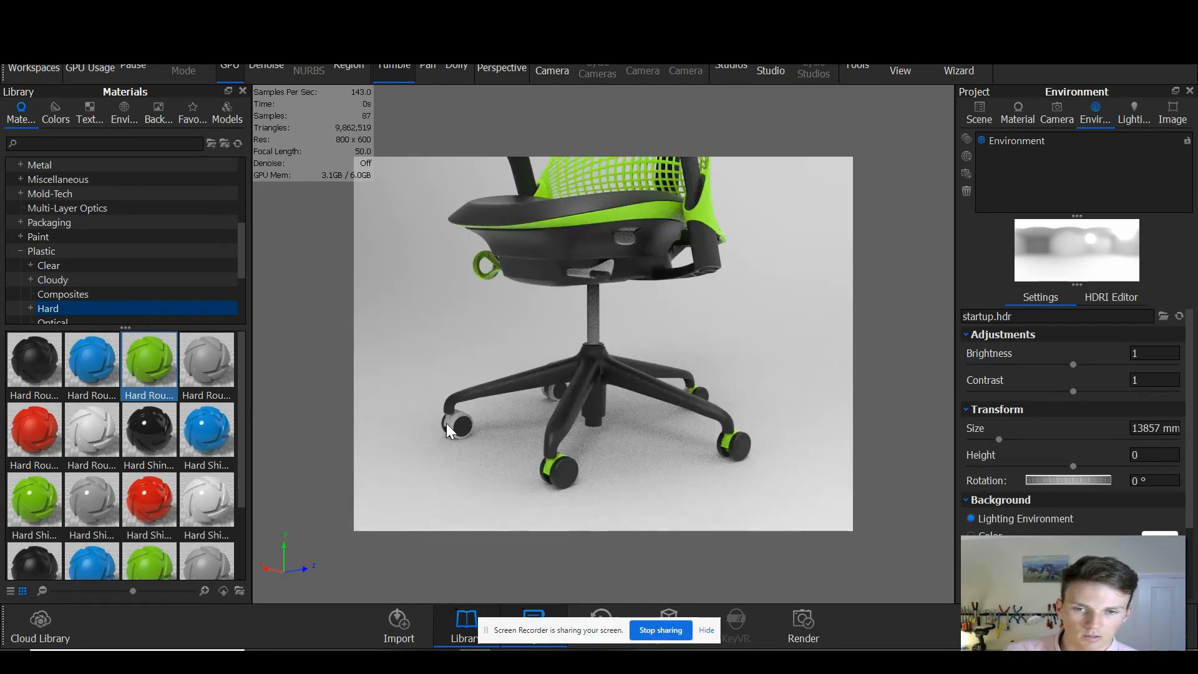
{"action": "right_click", "coordinate": [454, 433], "text": "shift"}
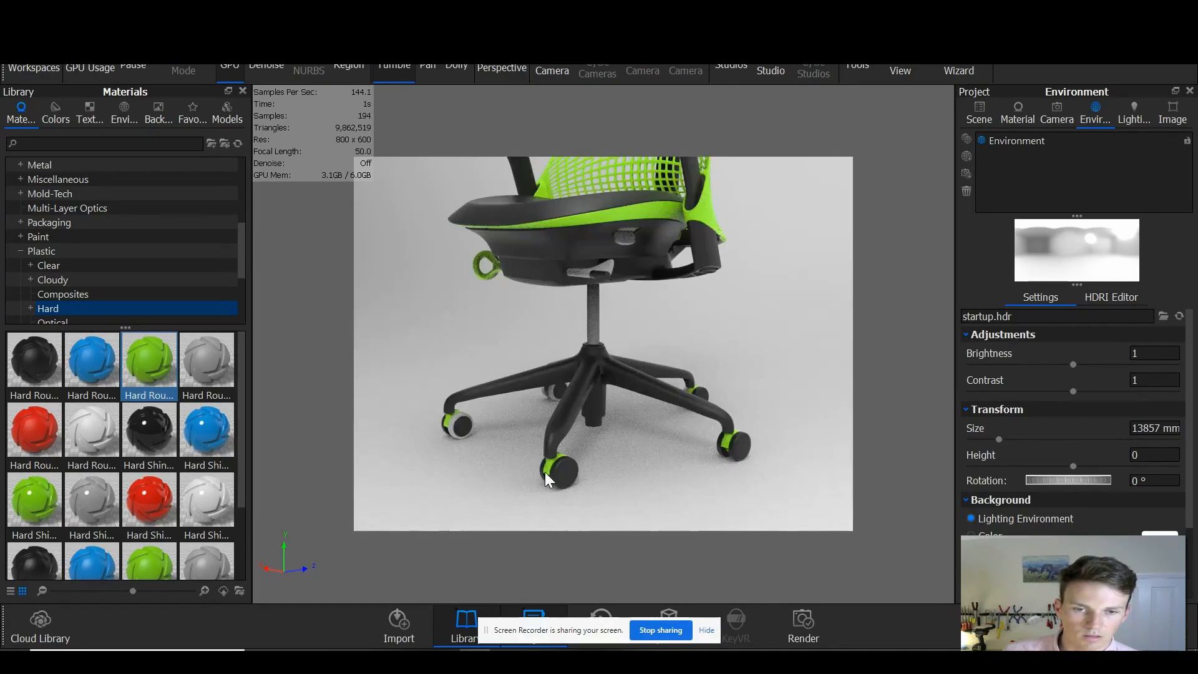
{"action": "right_click", "coordinate": [556, 391], "text": "shift"}
{"action": "right_click", "coordinate": [549, 393], "text": "shift"}
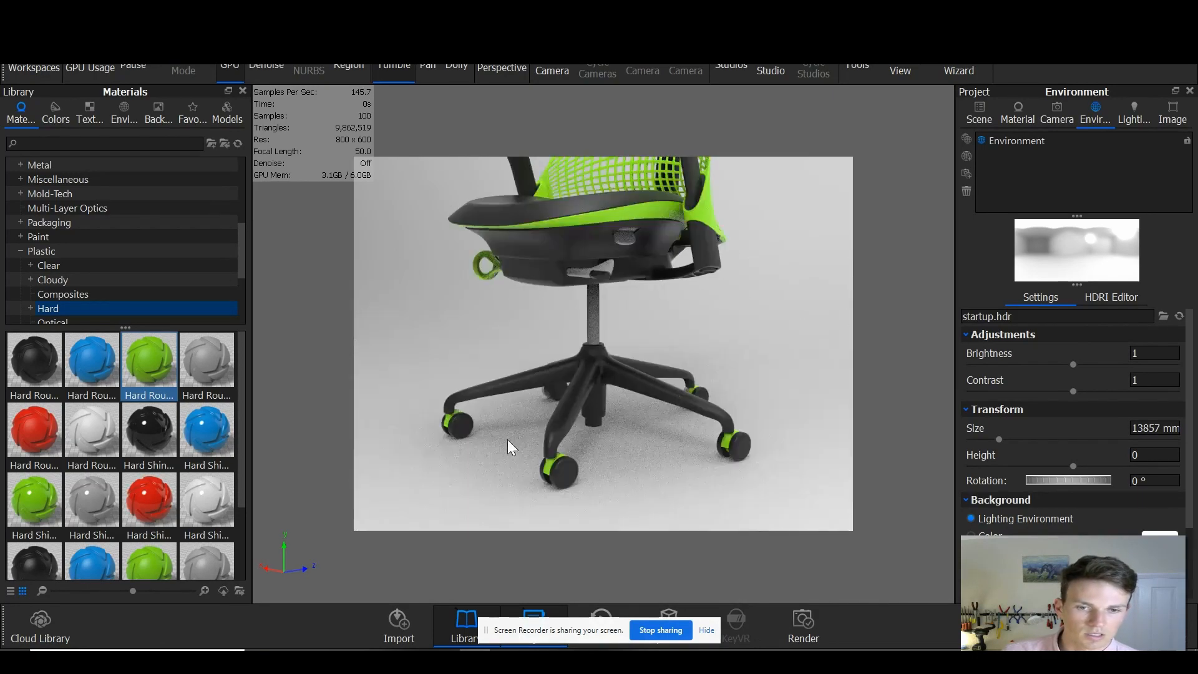
Step: Apply the rough black hard plastic to the adjustment lever under the seat and to both armrest pads
{"action": "scroll", "coordinate": [567, 419], "scroll_direction": "down", "scroll_amount": 5}
{"action": "scroll", "coordinate": [603, 317], "scroll_direction": "up", "scroll_amount": 3}
{"action": "middle_click_drag", "start_coordinate": [604, 317], "coordinate": [607, 376]}
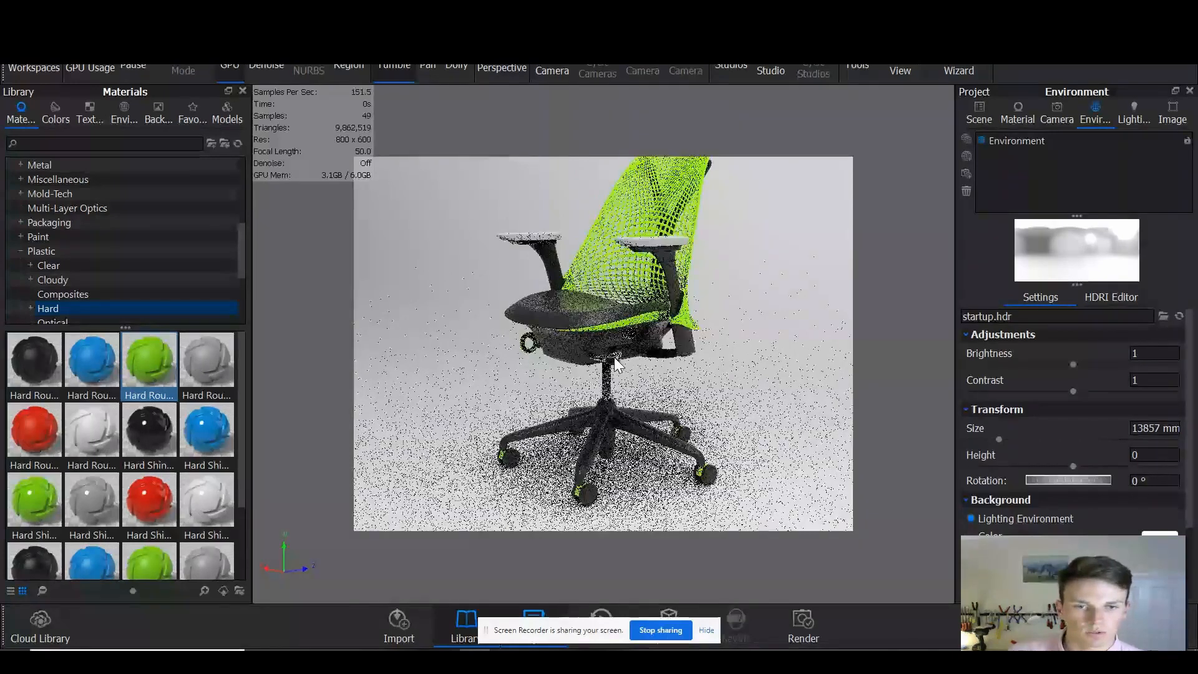
{"action": "right_click", "coordinate": [610, 354], "text": "shift"}
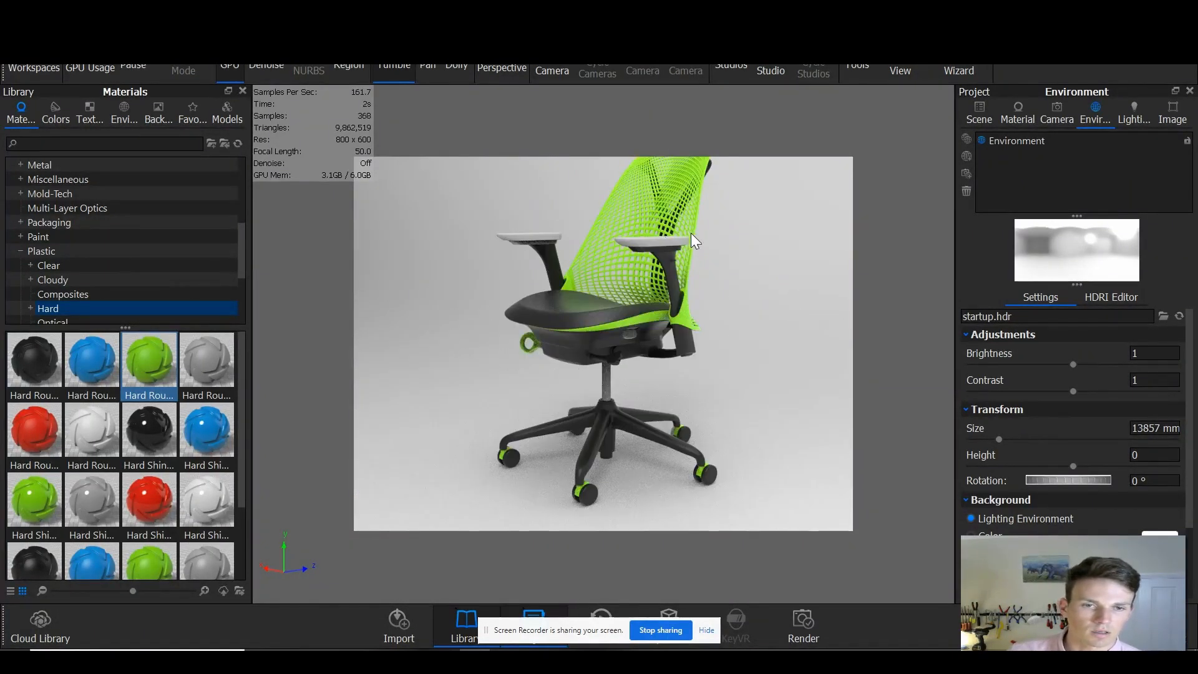
{"action": "right_click", "coordinate": [660, 242], "text": "shift"}
{"action": "right_click", "coordinate": [536, 233], "text": "shift"}
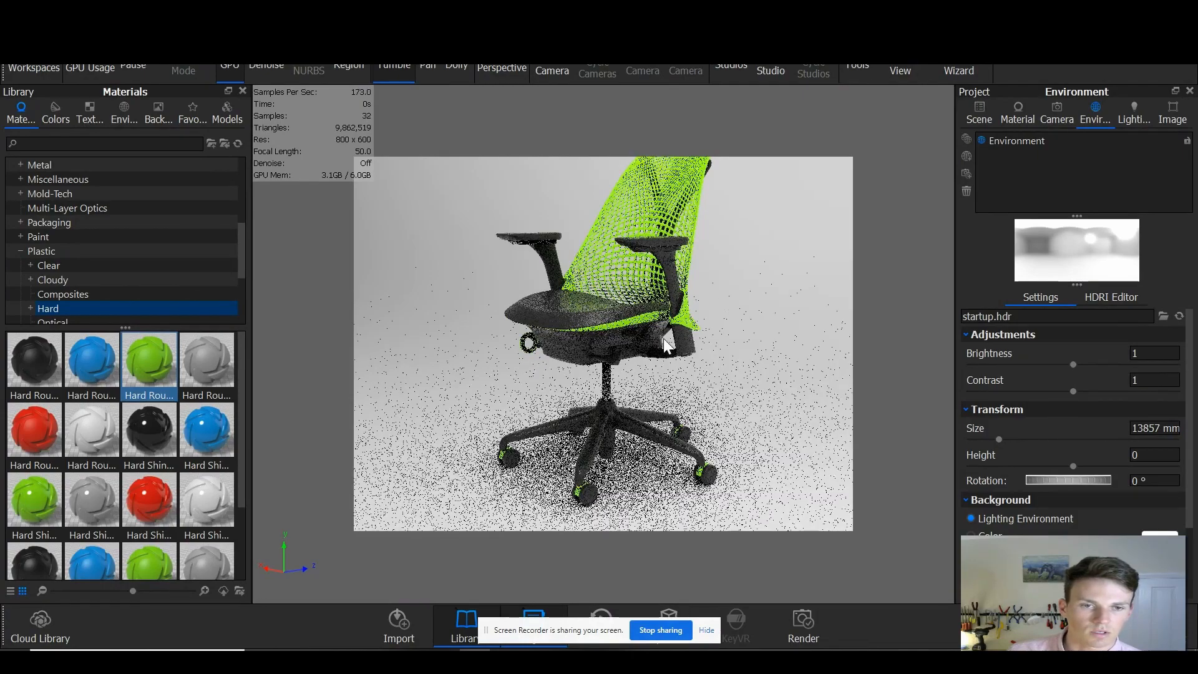
Step: Apply the rough black plastic to the unfinished caster wheels on the opposite side of the chair
{"action": "scroll", "coordinate": [623, 398], "scroll_direction": "up", "scroll_amount": 4}
{"action": "scroll", "coordinate": [622, 398], "scroll_direction": "down", "scroll_amount": 5}
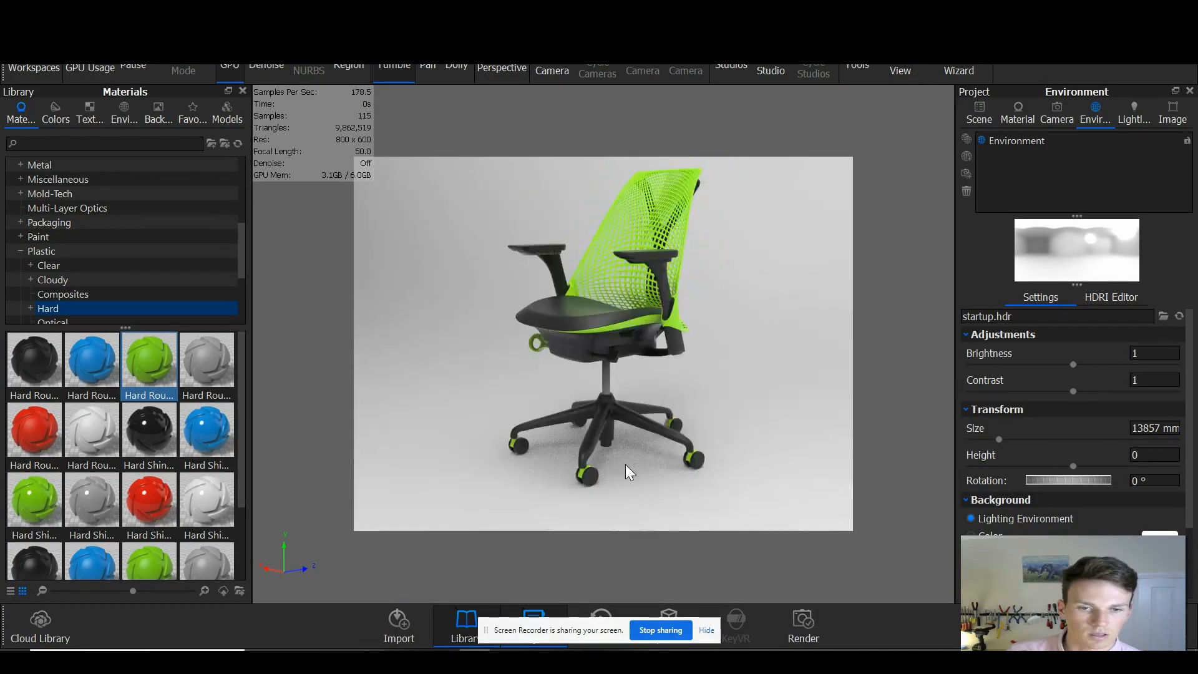
{"action": "left_click_drag", "start_coordinate": [625, 465], "coordinate": [942, 455]}
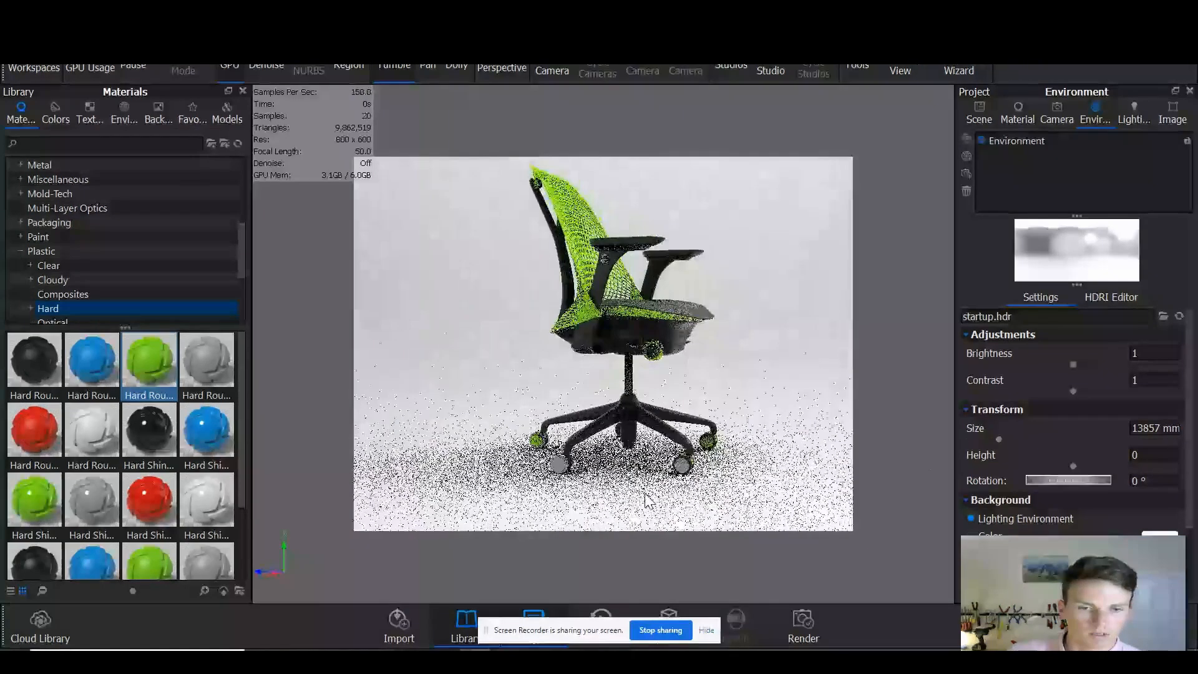
{"action": "right_click", "coordinate": [683, 465], "text": "shift"}
{"action": "right_click", "coordinate": [554, 462], "text": "shift"}
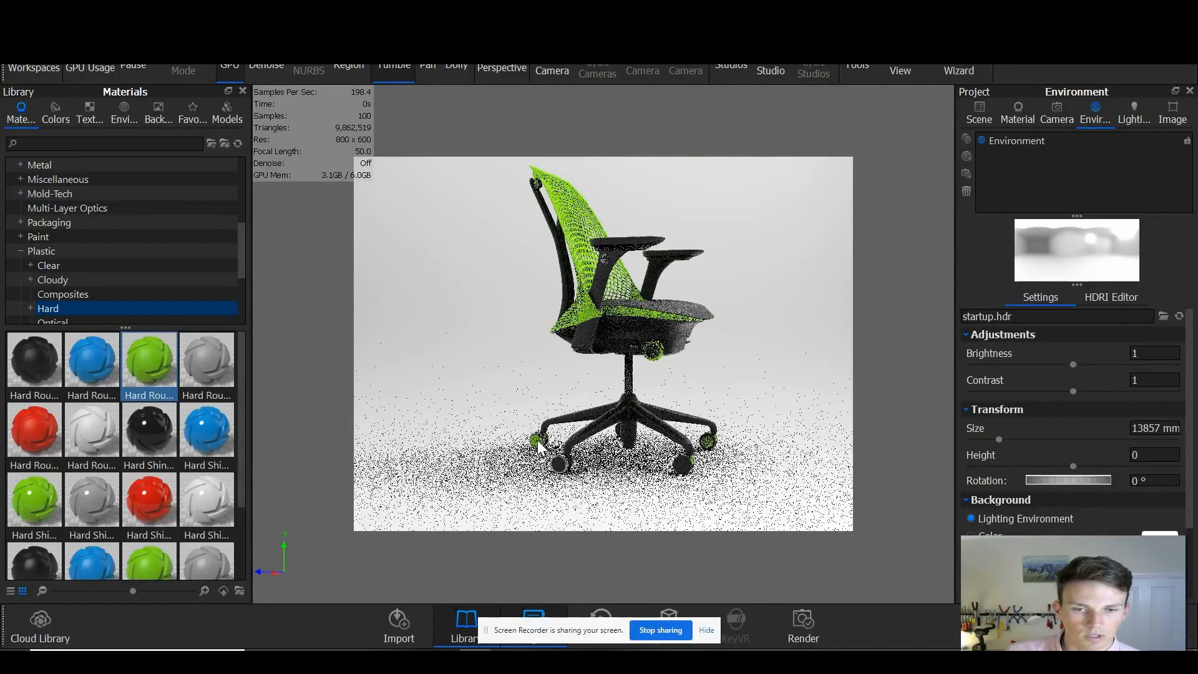
{"action": "right_click", "coordinate": [543, 442], "text": "shift"}
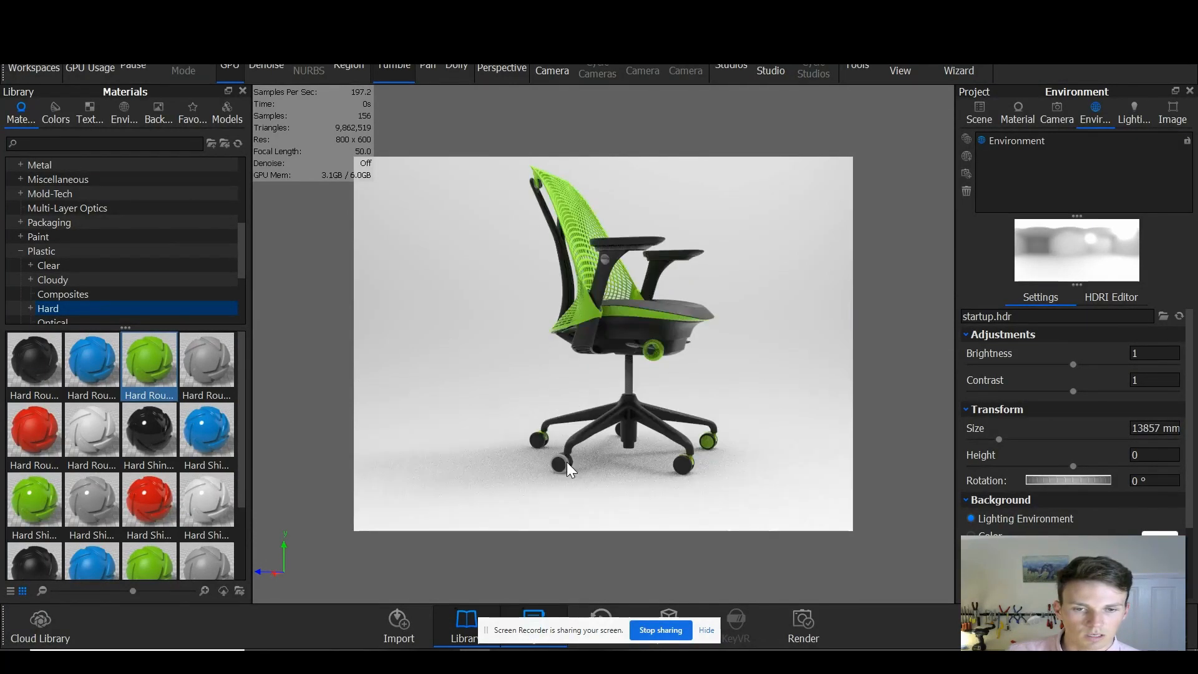
{"action": "left_click_drag", "start_coordinate": [567, 468], "coordinate": [651, 473]}
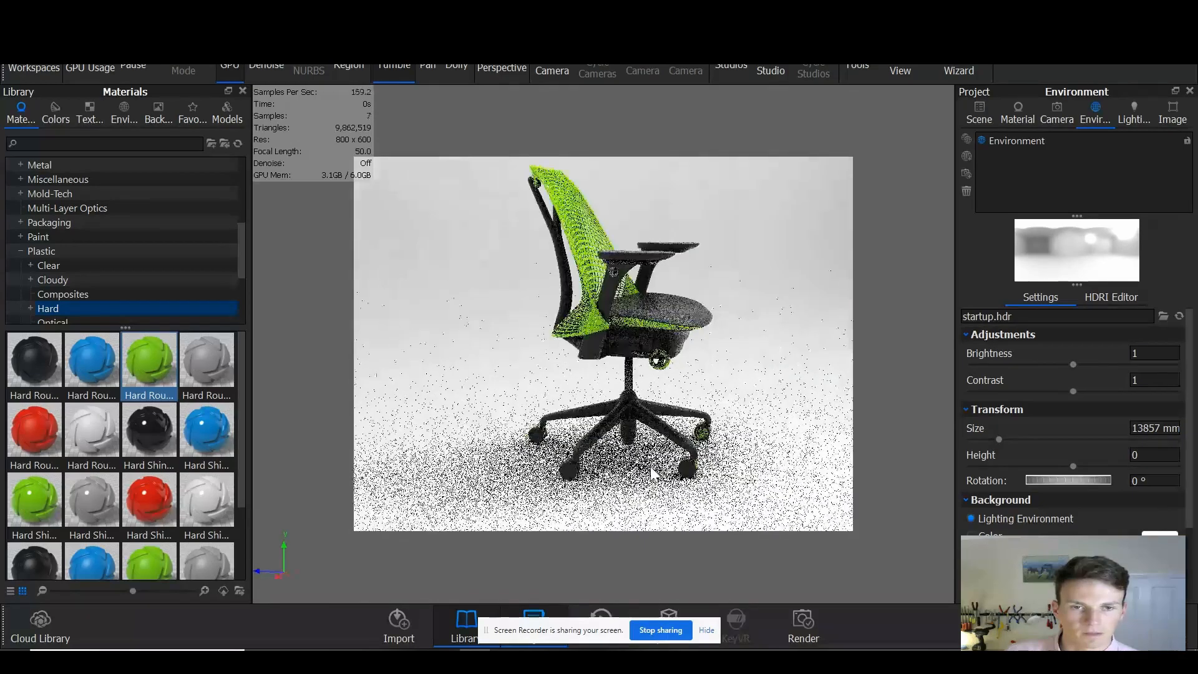
{"action": "right_click", "coordinate": [667, 364], "text": "shift"}
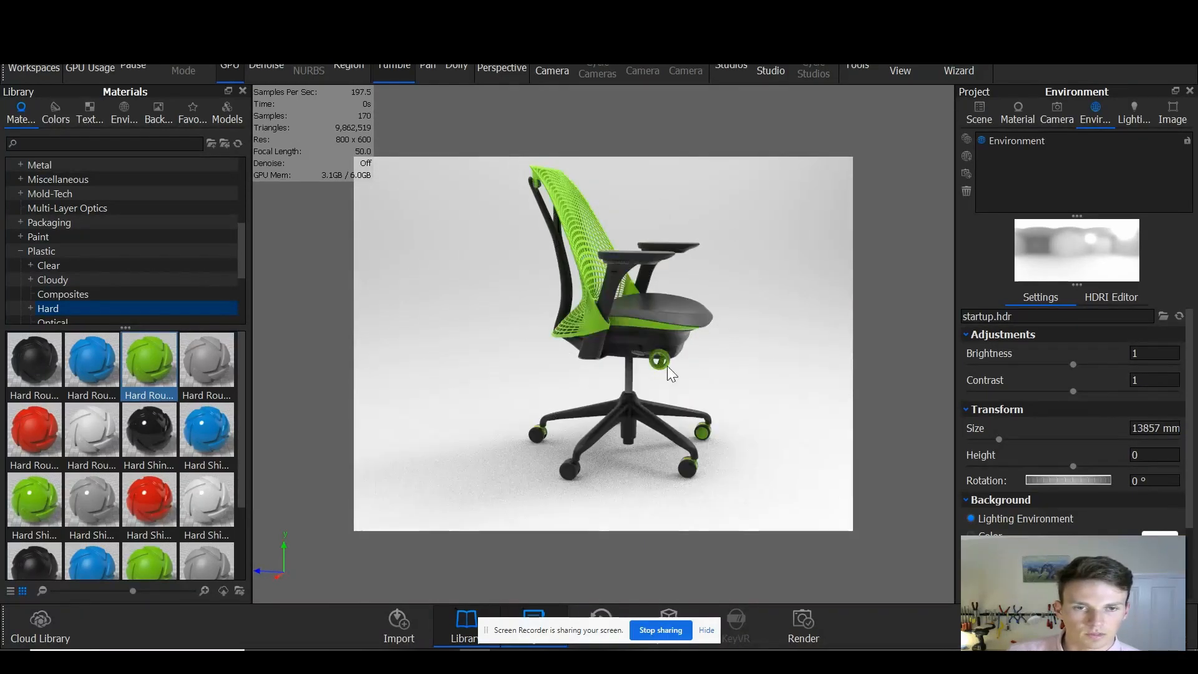
Step: Return the chair to a front three-quarter view with the whole chair inside the frame
{"action": "left_click_drag", "start_coordinate": [667, 367], "coordinate": [357, 392]}
{"action": "left_click_drag", "start_coordinate": [652, 391], "coordinate": [617, 364]}
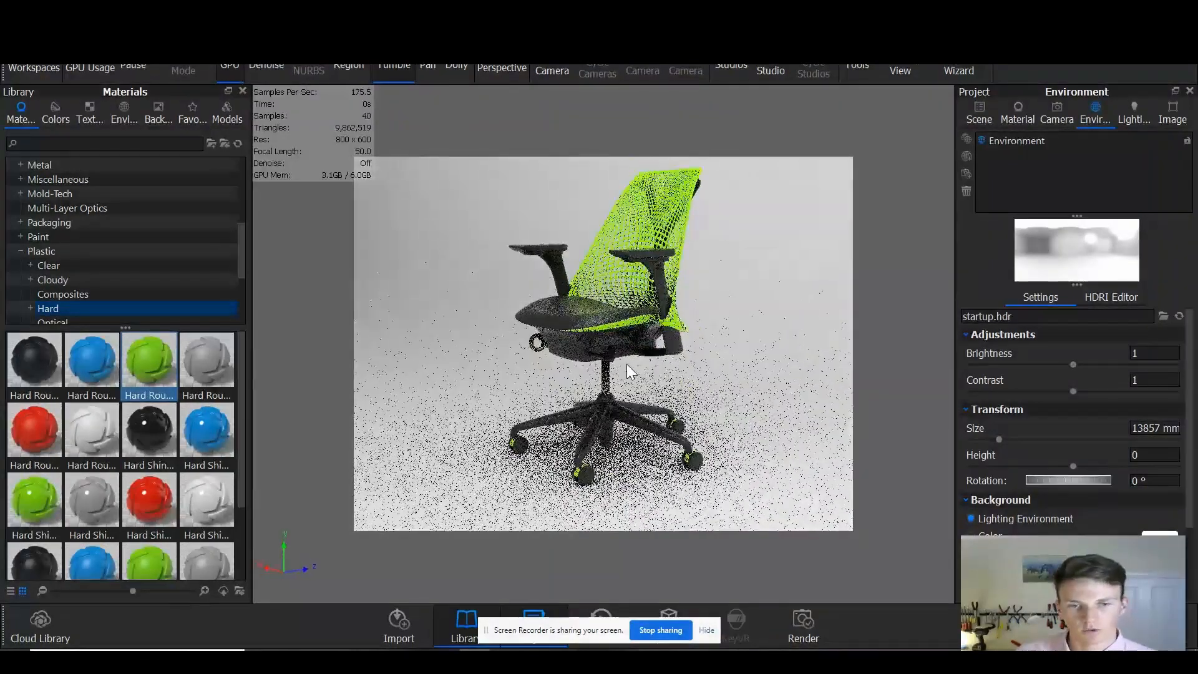
{"action": "left_click_drag", "start_coordinate": [608, 484], "coordinate": [684, 444]}
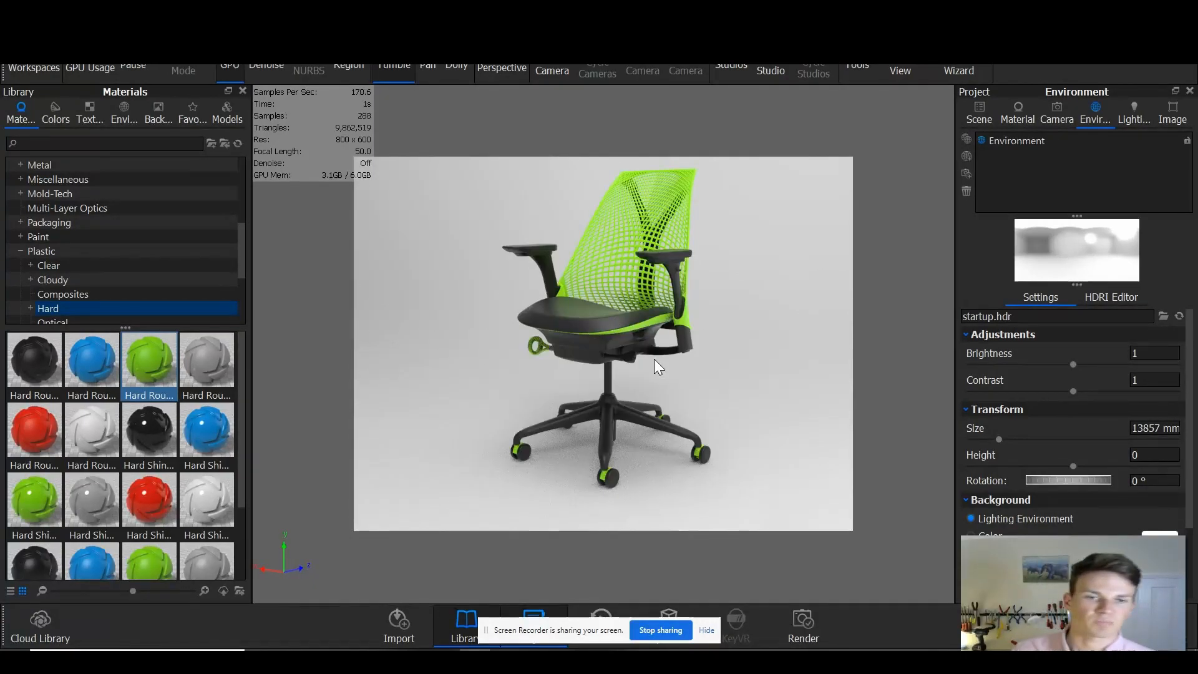
{"action": "mouse_move", "coordinate": [649, 340]}
{"action": "left_mouse_down"}
{"action": "mouse_move", "coordinate": [634, 305]}
{"action": "mouse_move", "coordinate": [629, 349]}
{"action": "left_mouse_up"}
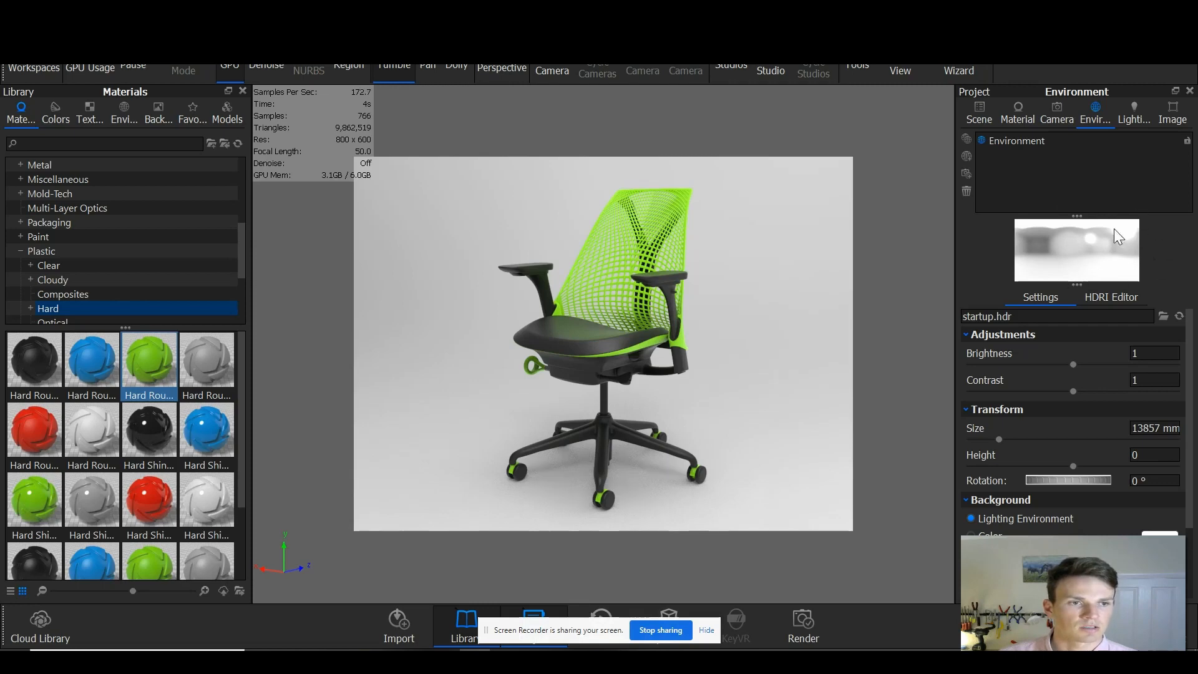
Step: Open the library's environments and add a new, empty environment to the project
{"action": "left_click", "coordinate": [1034, 141]}
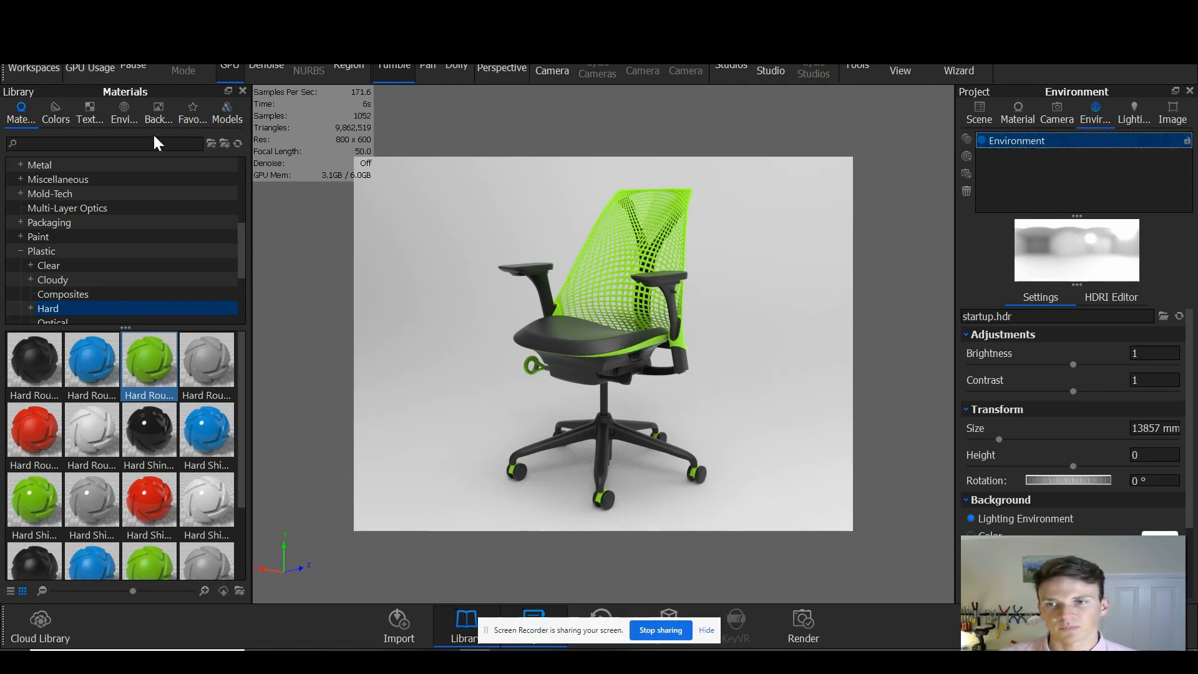
{"action": "left_click", "coordinate": [123, 115]}
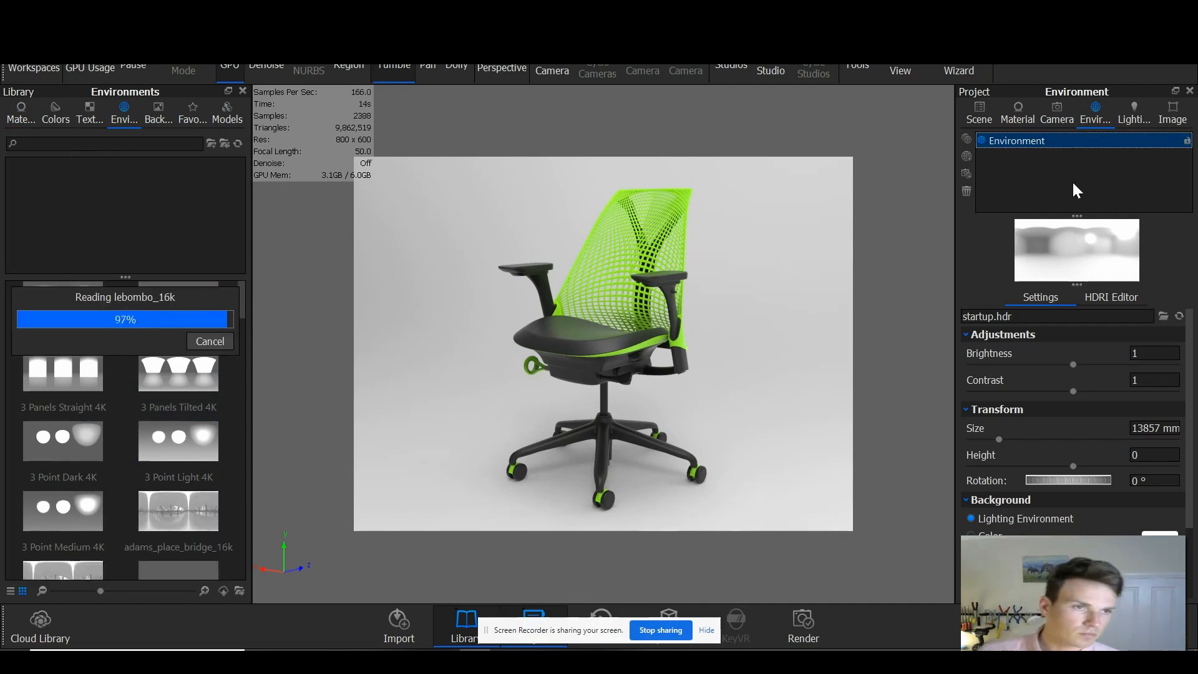
{"action": "left_click", "coordinate": [967, 157]}
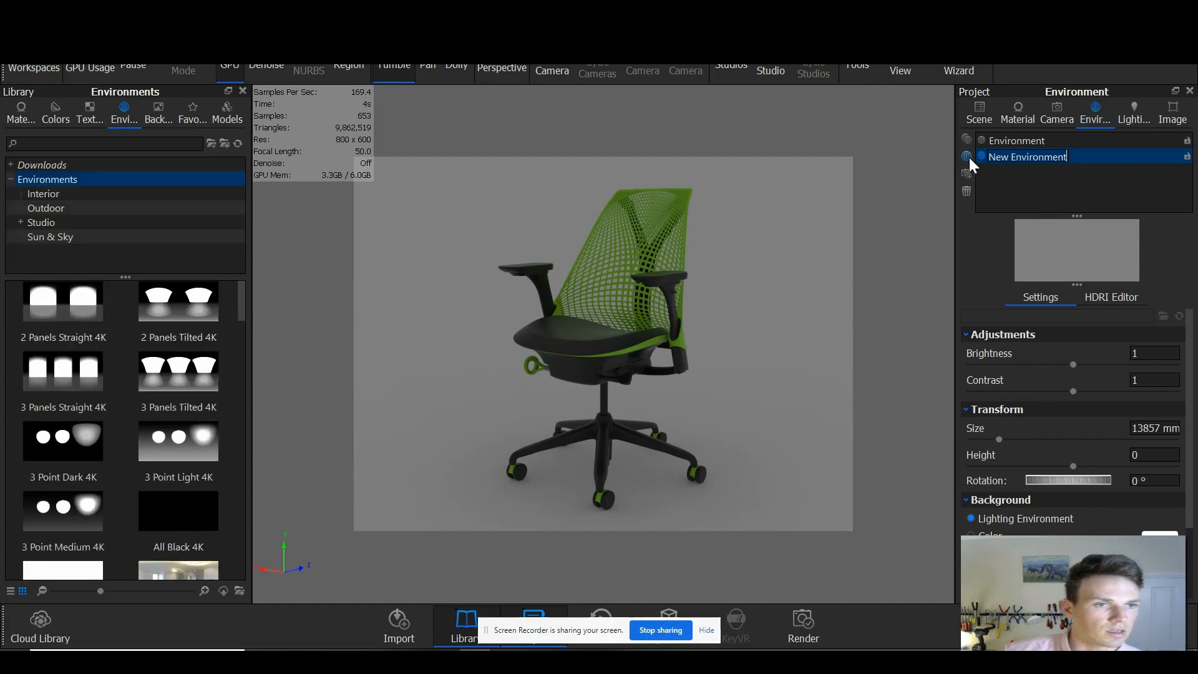
{"action": "scroll", "coordinate": [1081, 509], "scroll_direction": "down", "scroll_amount": 1}
{"action": "scroll", "coordinate": [1079, 518], "scroll_direction": "down", "scroll_amount": 1}
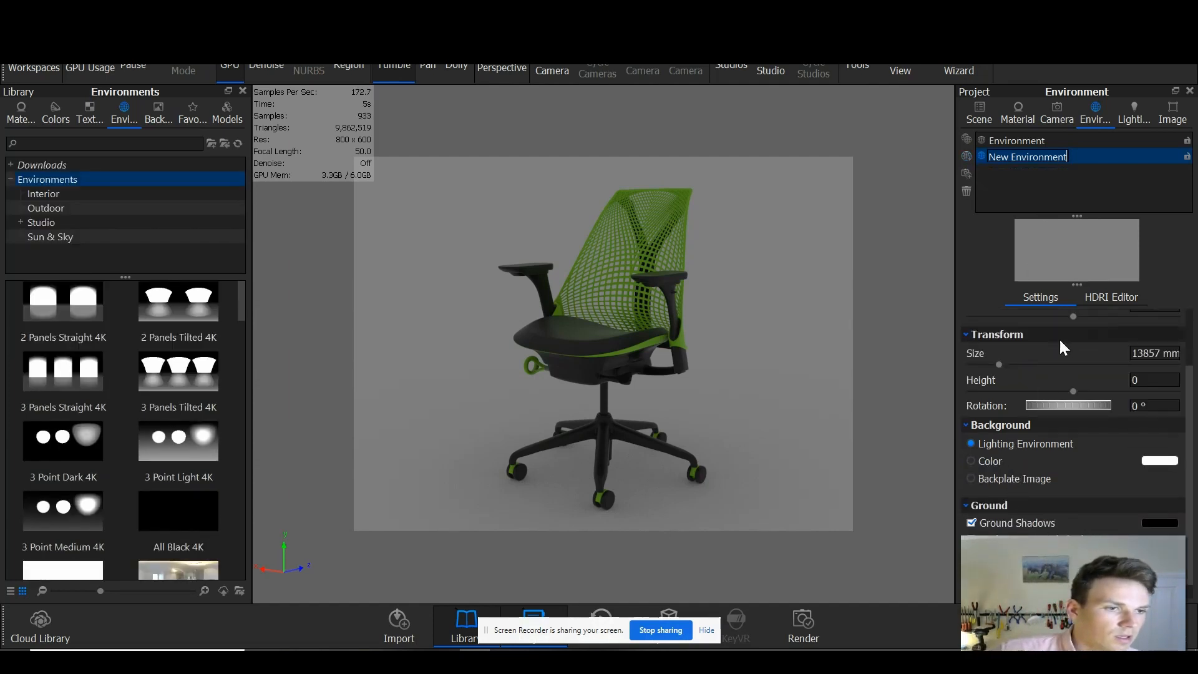
Step: Set the new environment's HDRI background colour to black, with a value of 0 %
{"action": "left_click", "coordinate": [1107, 297]}
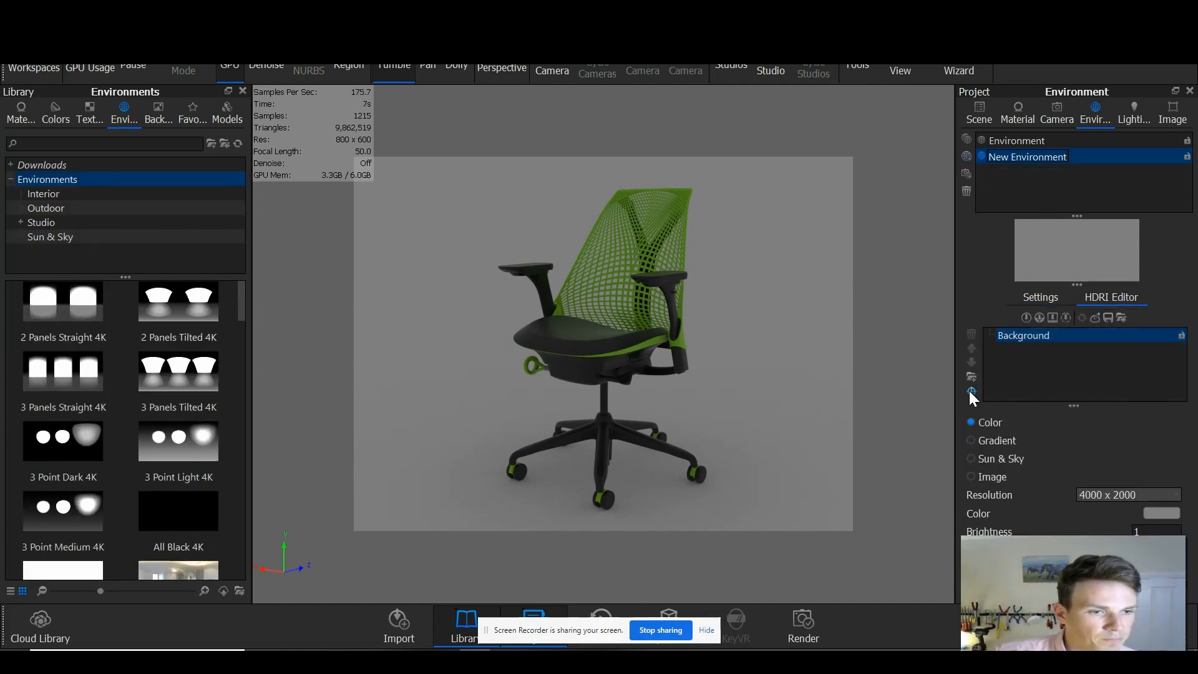
{"action": "left_click", "coordinate": [1161, 514]}
{"action": "left_click", "coordinate": [1035, 431]}
{"action": "left_click_drag", "start_coordinate": [1046, 311], "coordinate": [1003, 169]}
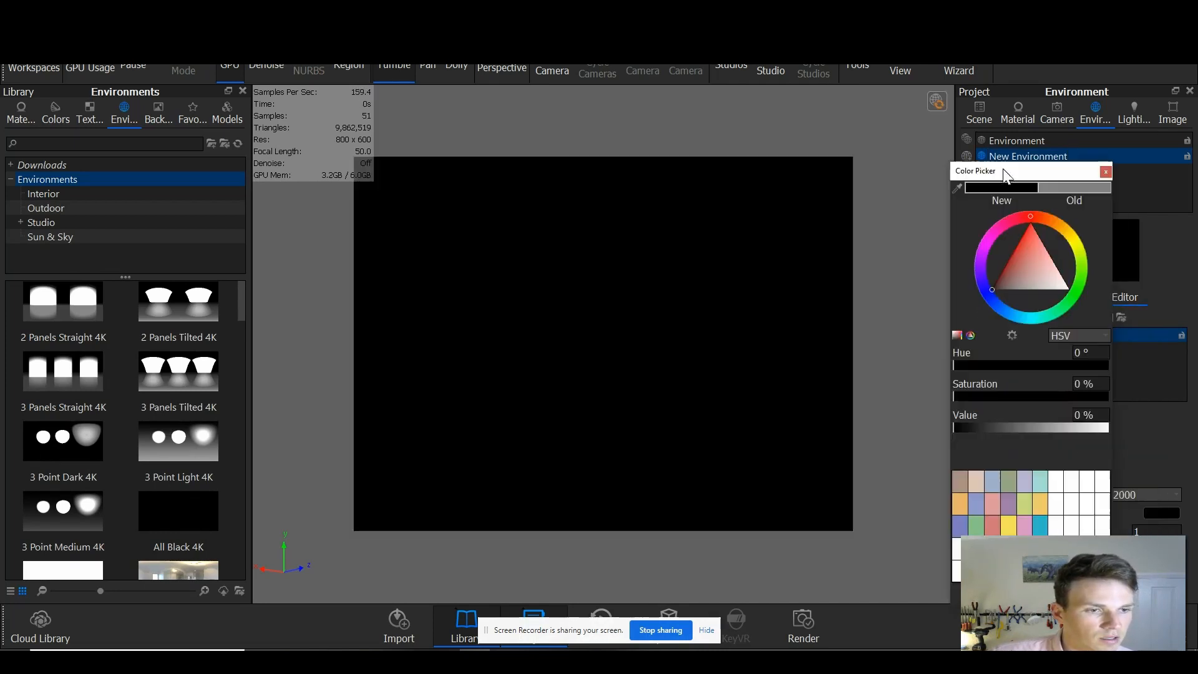
{"action": "left_click", "coordinate": [1105, 171]}
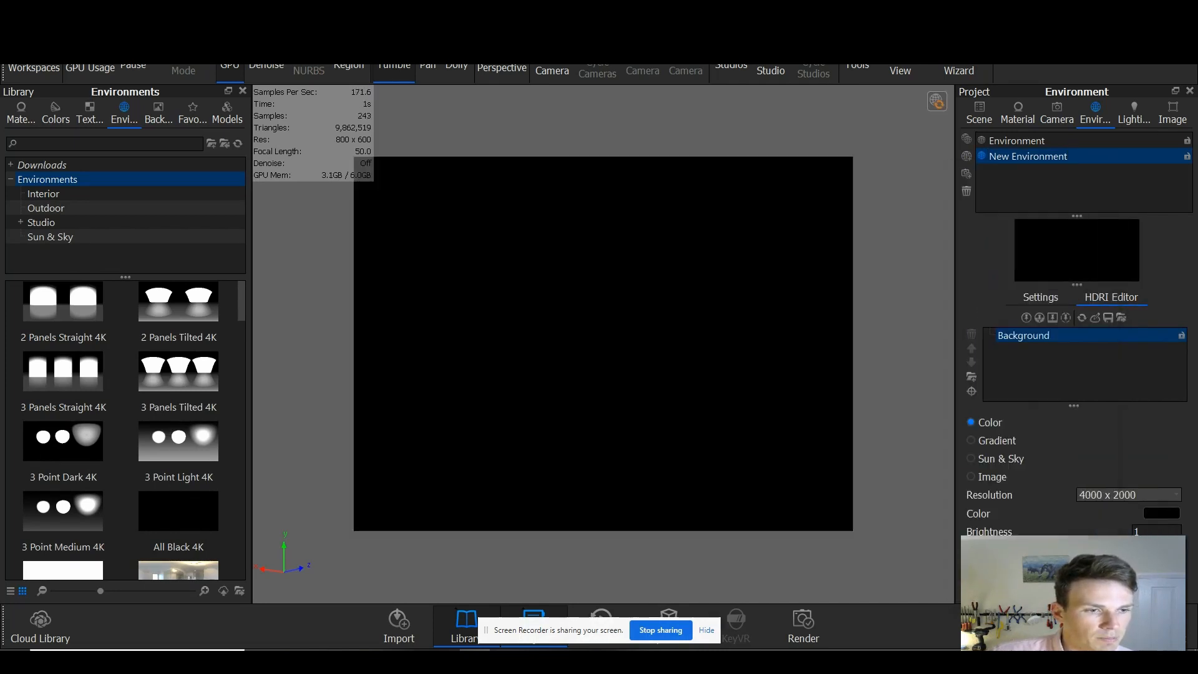
Step: Add a circular light pin to the environment and aim its highlight at the front edge of the seat
{"action": "left_click", "coordinate": [1027, 318]}
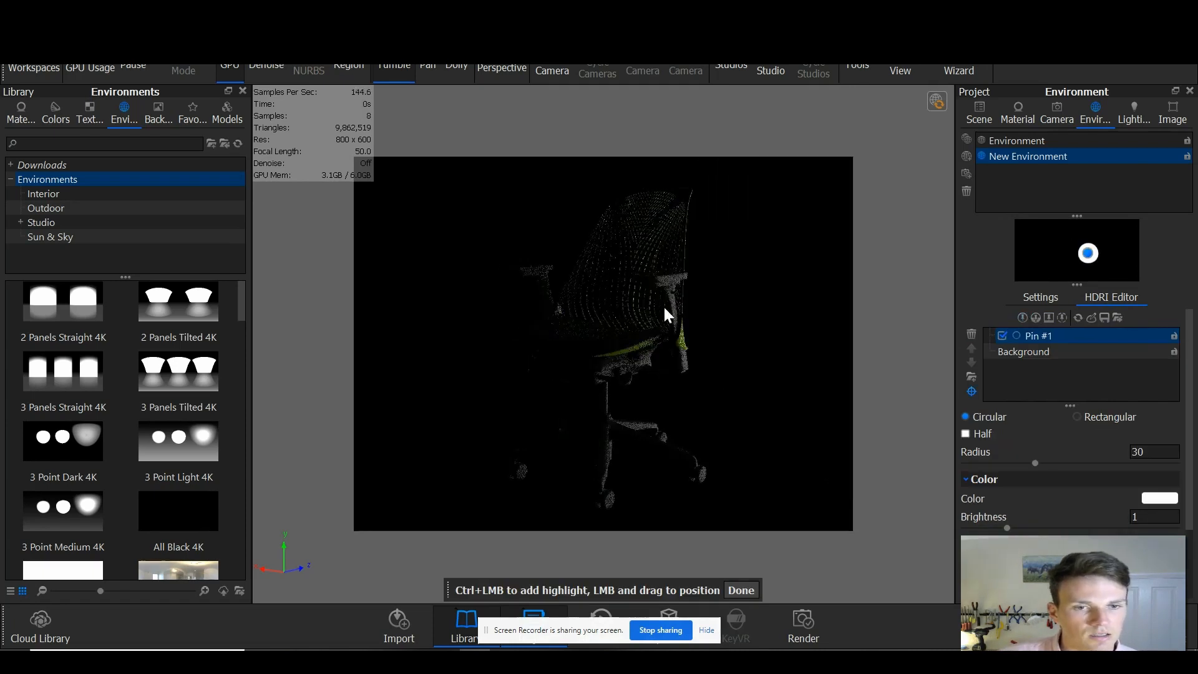
{"action": "left_click", "coordinate": [638, 338]}
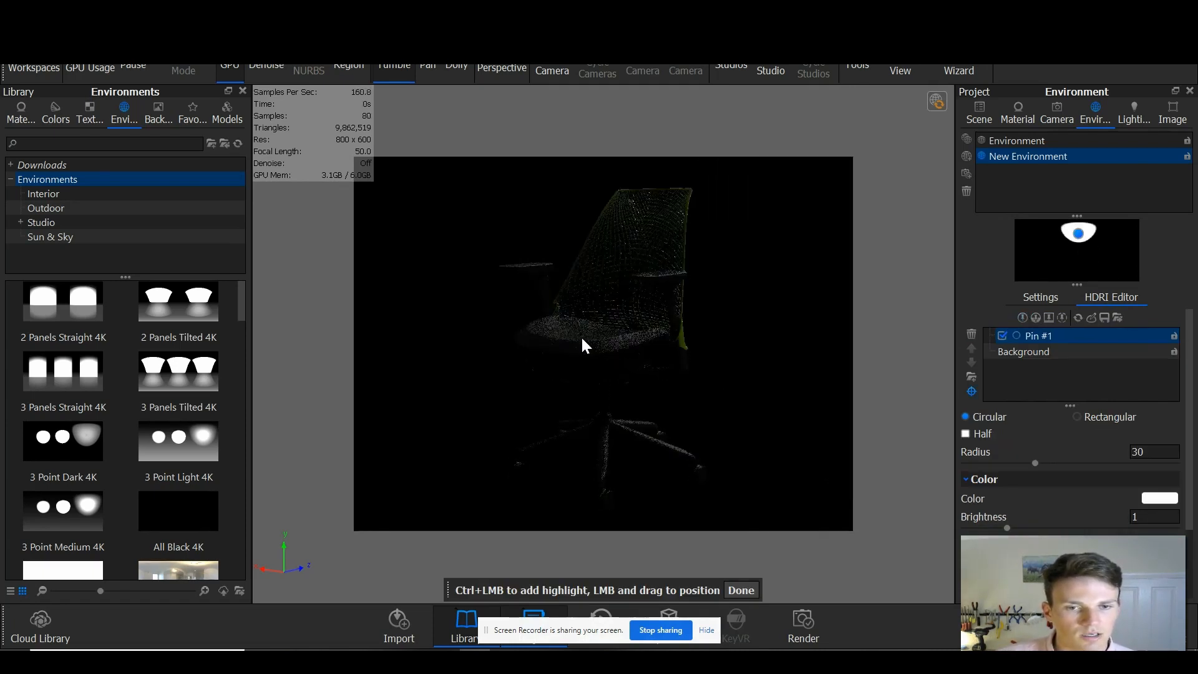
{"action": "left_click", "coordinate": [530, 328]}
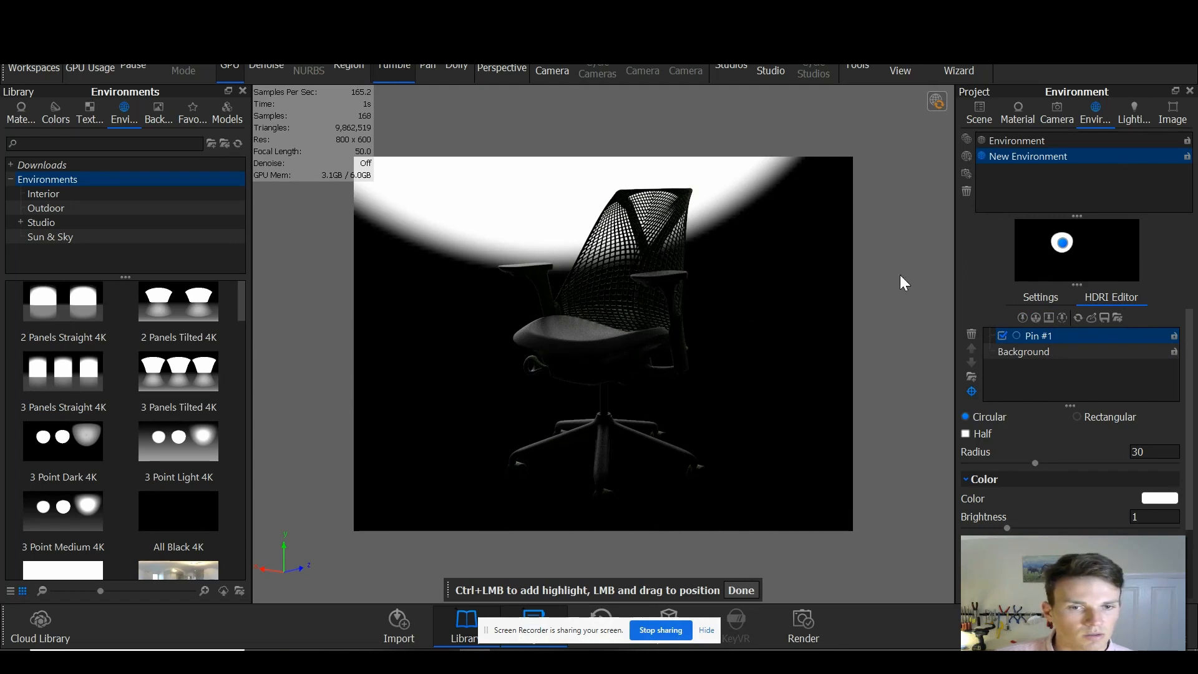
Step: Add a second circular light pin and reposition it by its highlight so it lights the seat and green mesh backrest
{"action": "left_click", "coordinate": [1021, 317]}
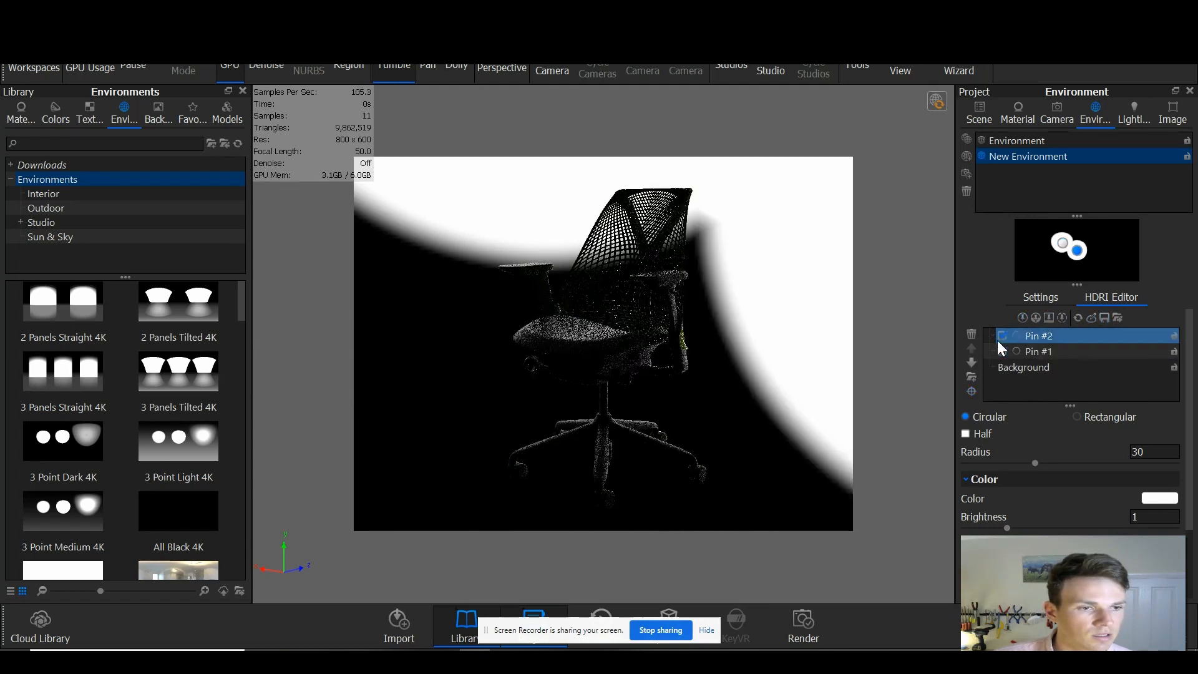
{"action": "left_click", "coordinate": [972, 392]}
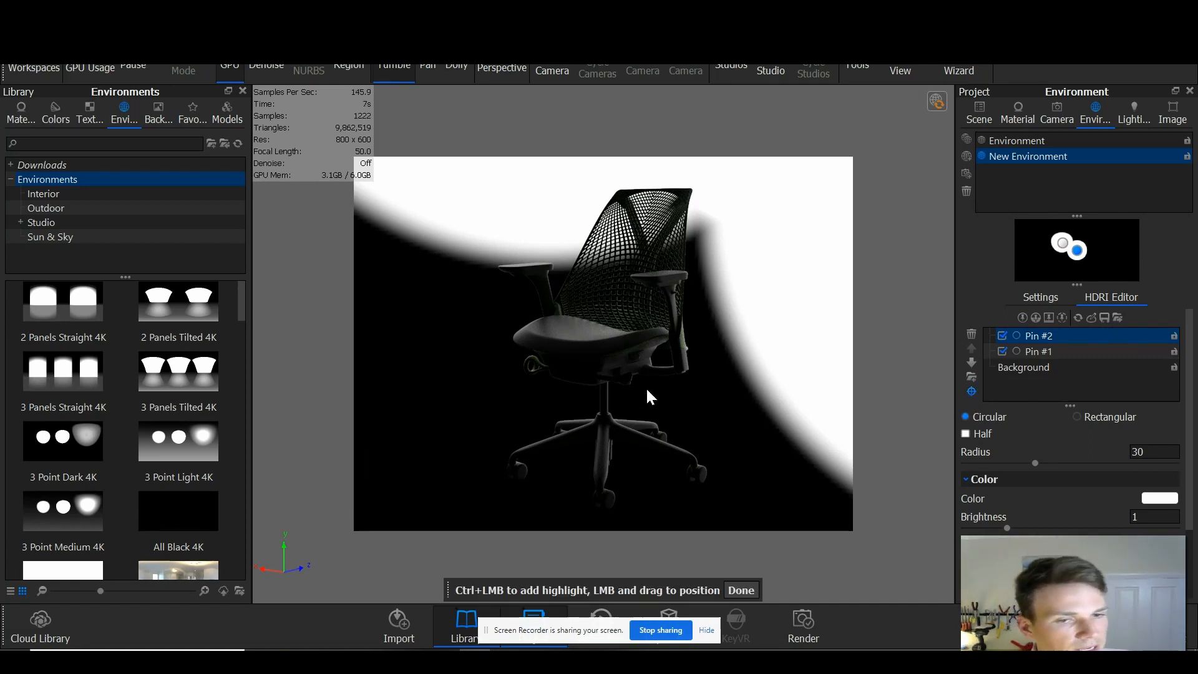
{"action": "left_click_drag", "start_coordinate": [645, 387], "coordinate": [606, 356]}
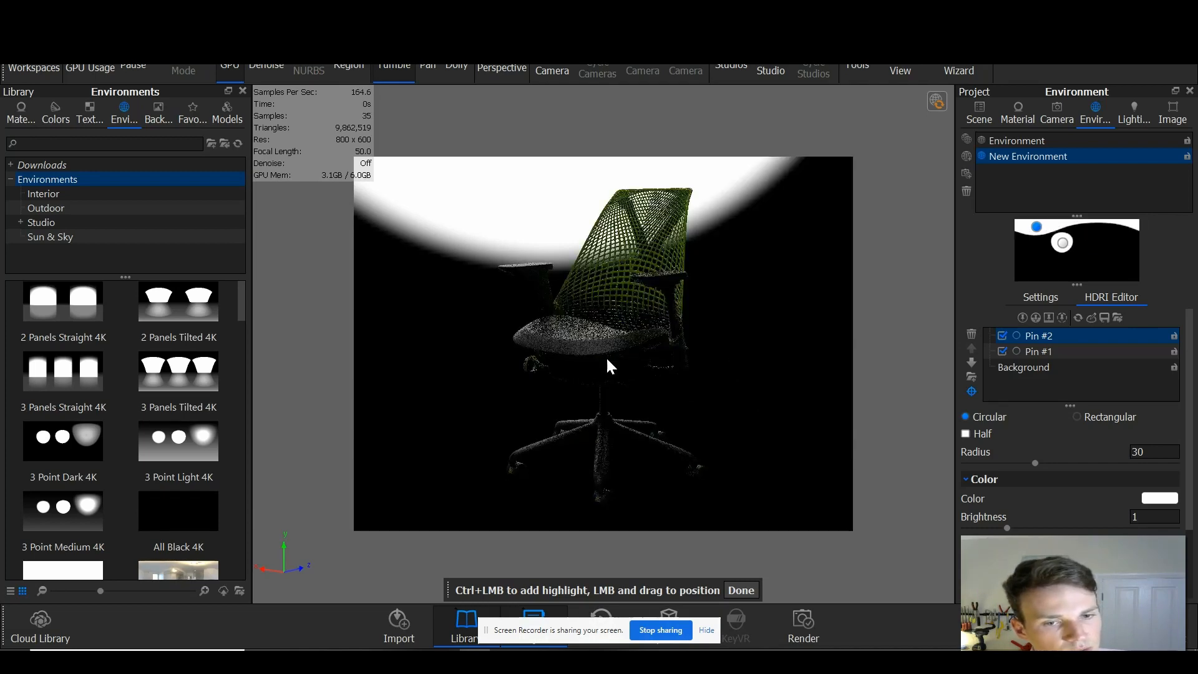
{"action": "left_click", "coordinate": [605, 357]}
{"action": "left_click", "coordinate": [636, 347]}
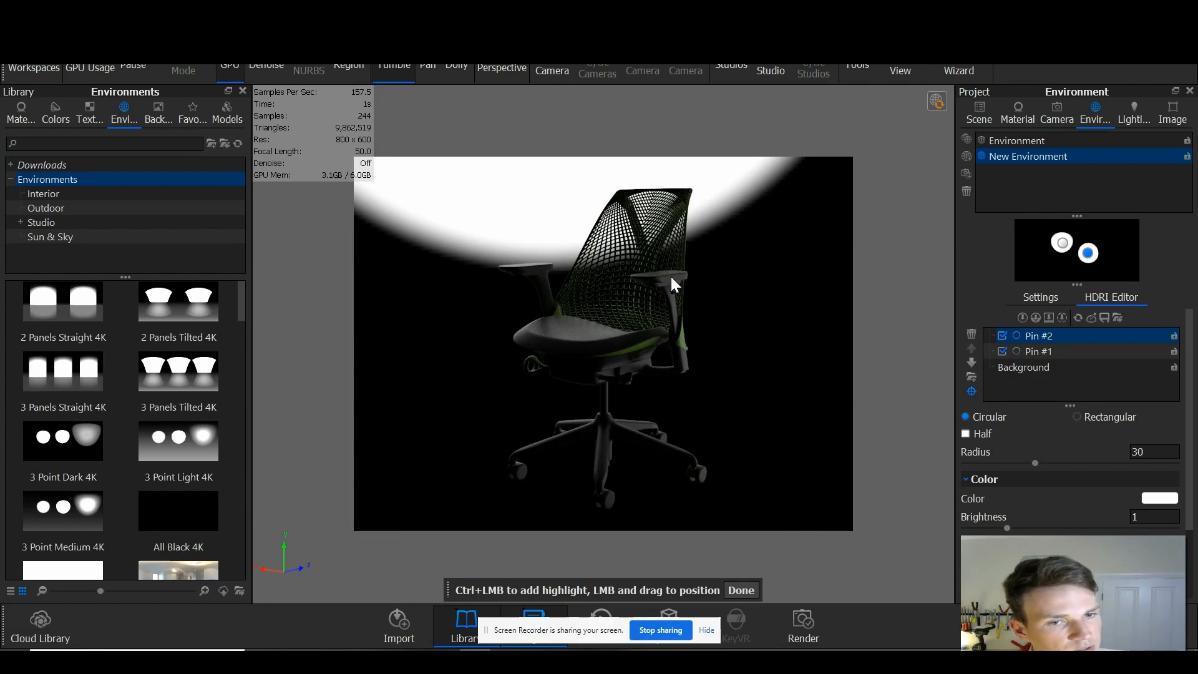
{"action": "left_click", "coordinate": [579, 346]}
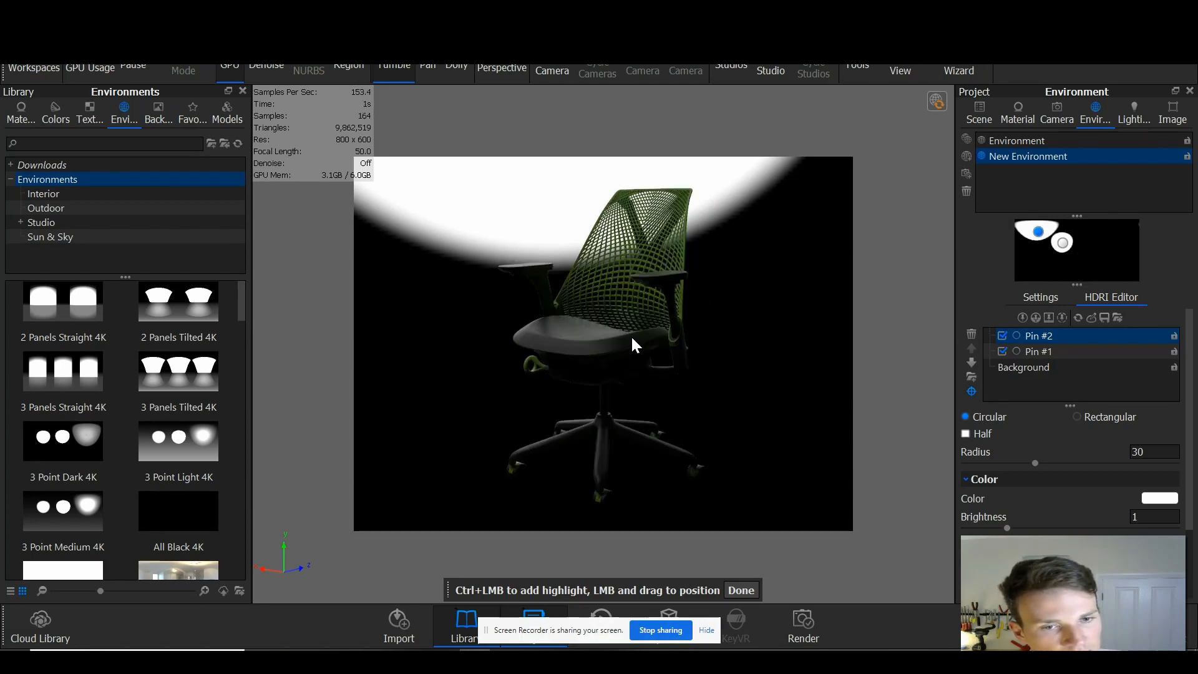
Step: Move the second pin's highlight to the rear side of the seat, and add a third circular pin highlighting the middle of the seat
{"action": "left_click", "coordinate": [652, 331]}
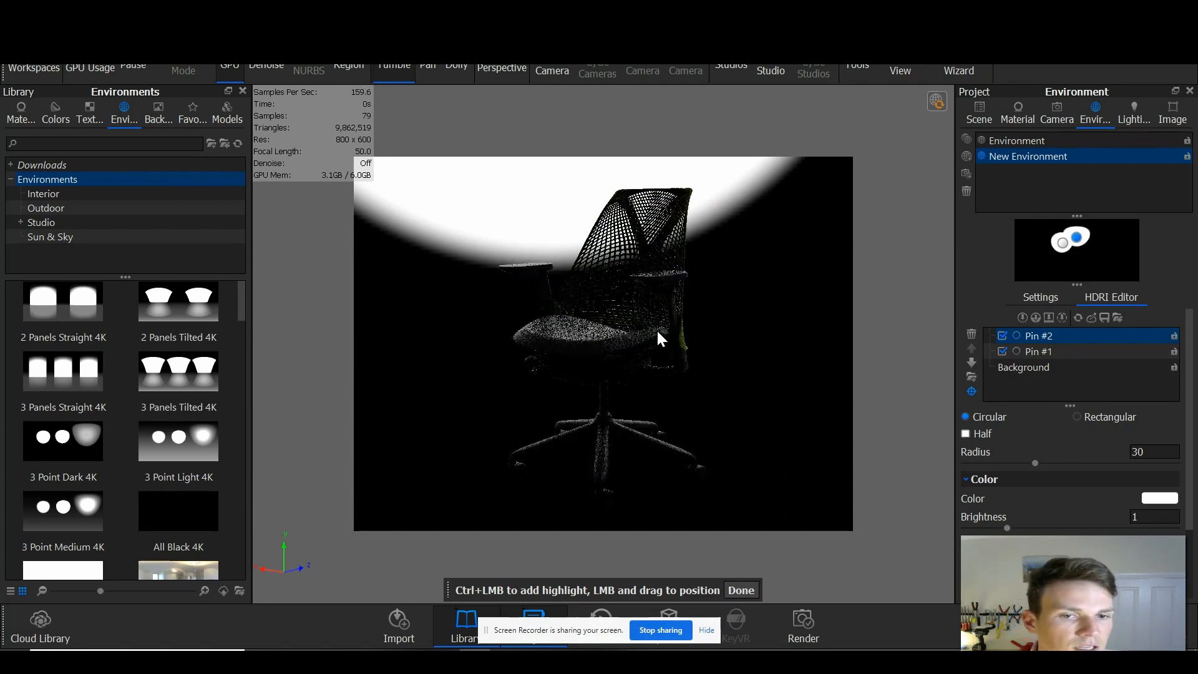
{"action": "left_click", "coordinate": [1023, 318]}
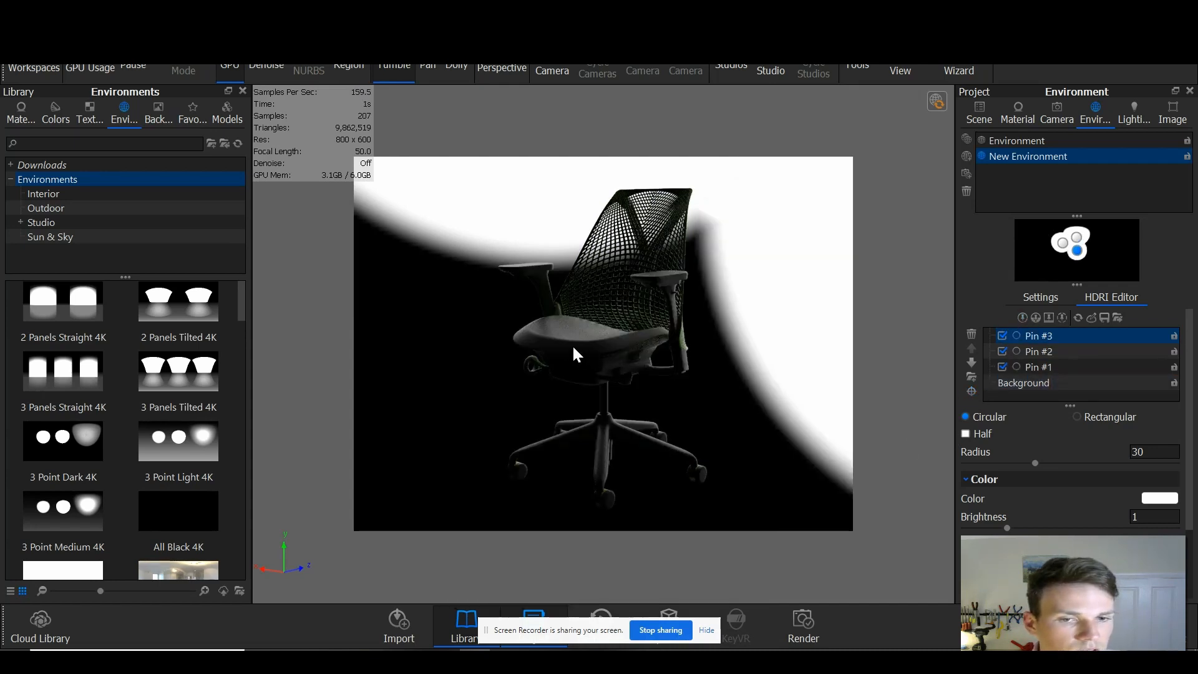
{"action": "left_click", "coordinate": [971, 391]}
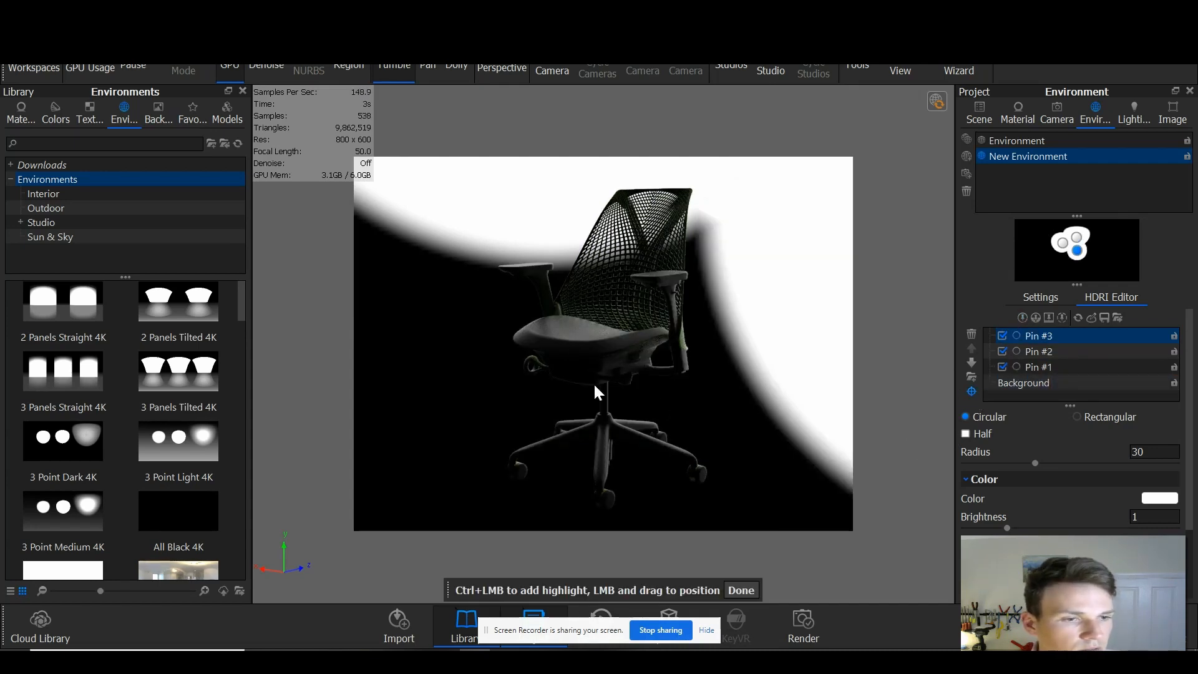
{"action": "left_click", "coordinate": [582, 356]}
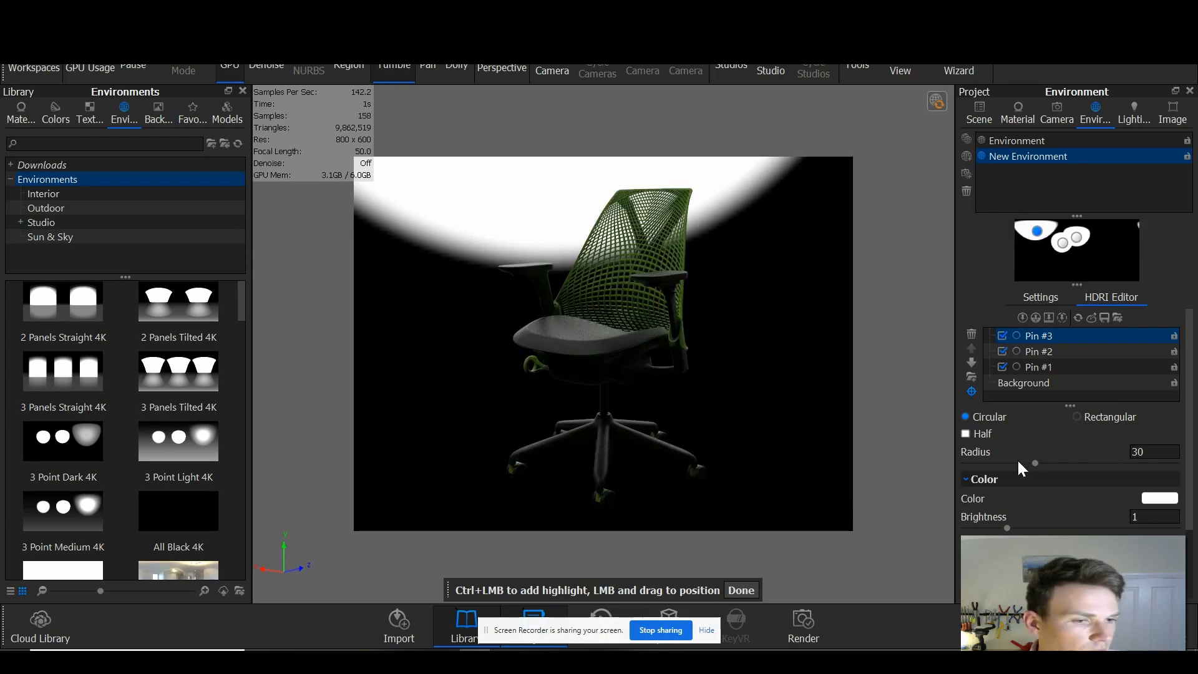
Step: Enlarge the third pin's radius to about 57.15 and reduce its brightness to about 0.595
{"action": "left_click_drag", "start_coordinate": [1035, 463], "coordinate": [1099, 468]}
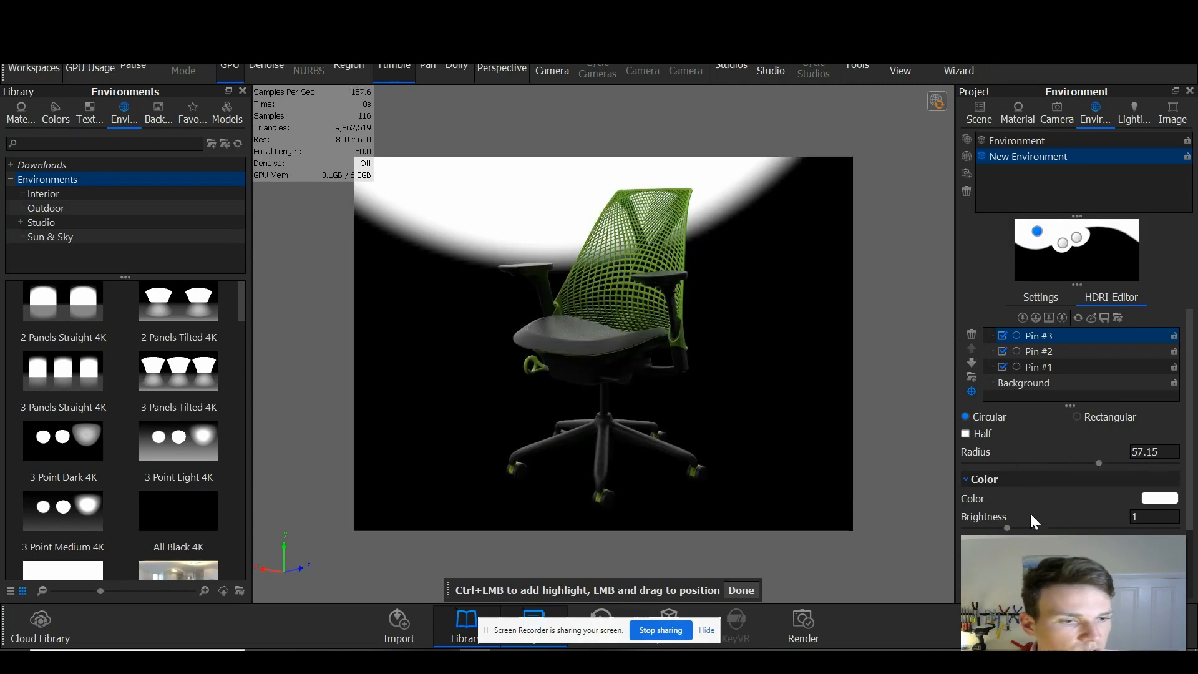
{"action": "left_click_drag", "start_coordinate": [1006, 527], "coordinate": [991, 529]}
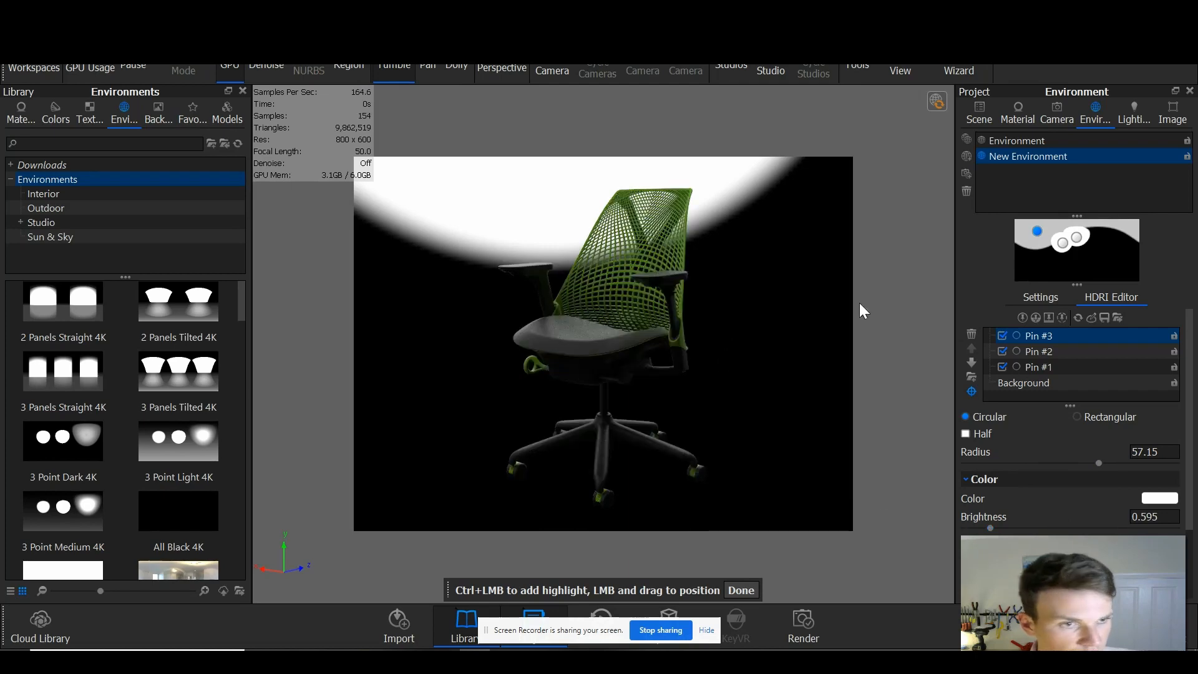
Step: Switch the environment's background to a solid colour and choose the salmon pink swatch (HSV 356°, 44 %, 83 %)
{"action": "left_click", "coordinate": [1036, 305]}
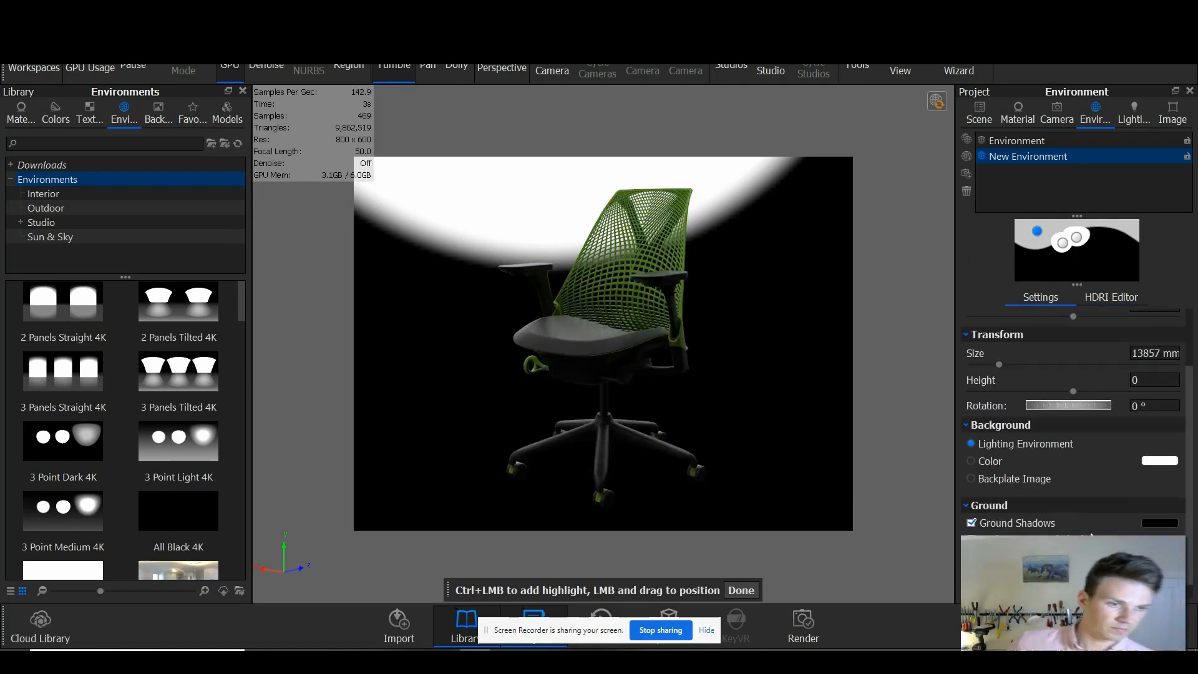
{"action": "left_click", "coordinate": [1001, 466]}
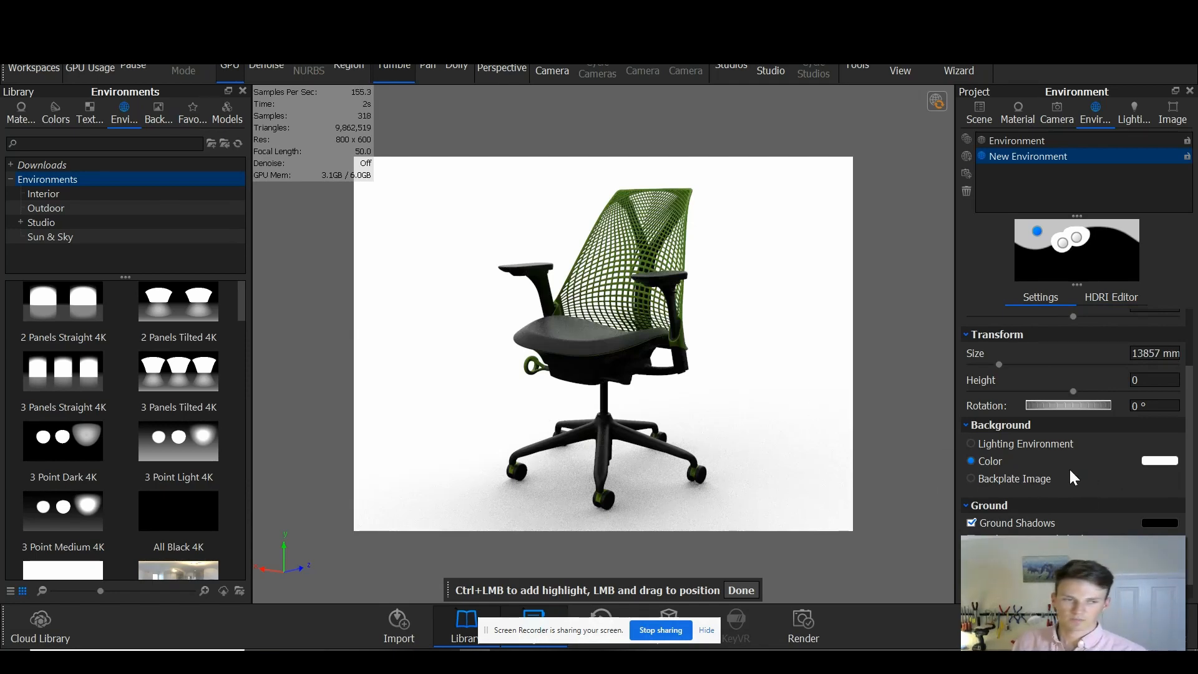
{"action": "left_click", "coordinate": [1161, 461]}
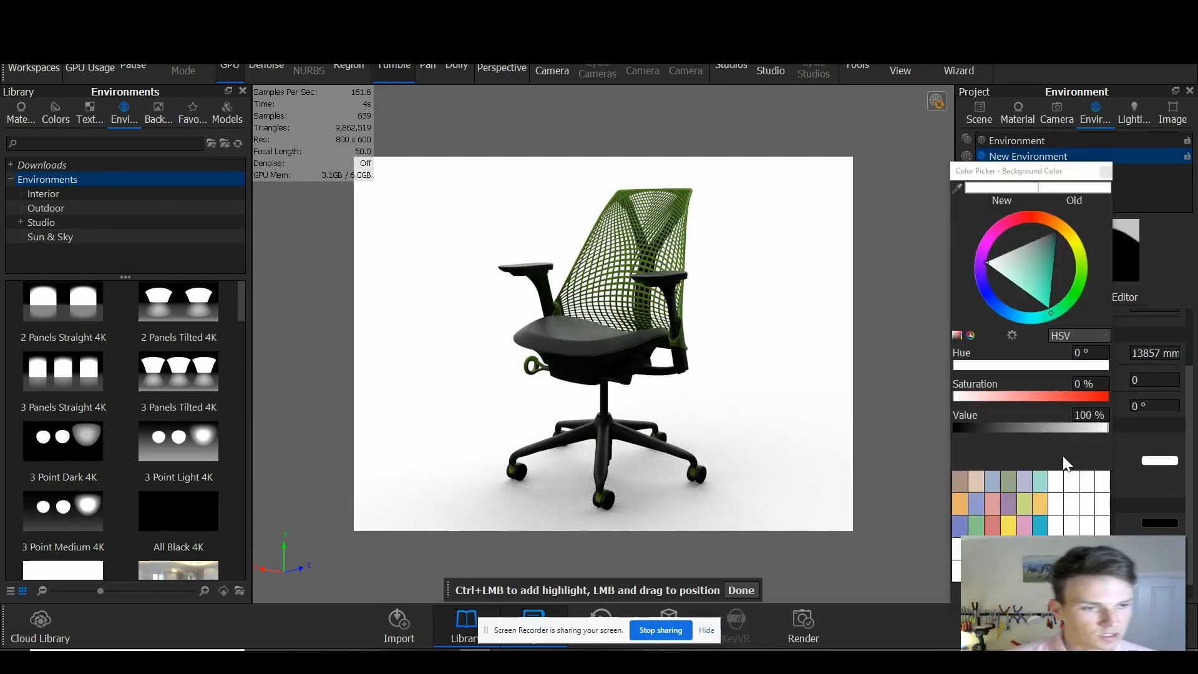
{"action": "left_click", "coordinate": [993, 523]}
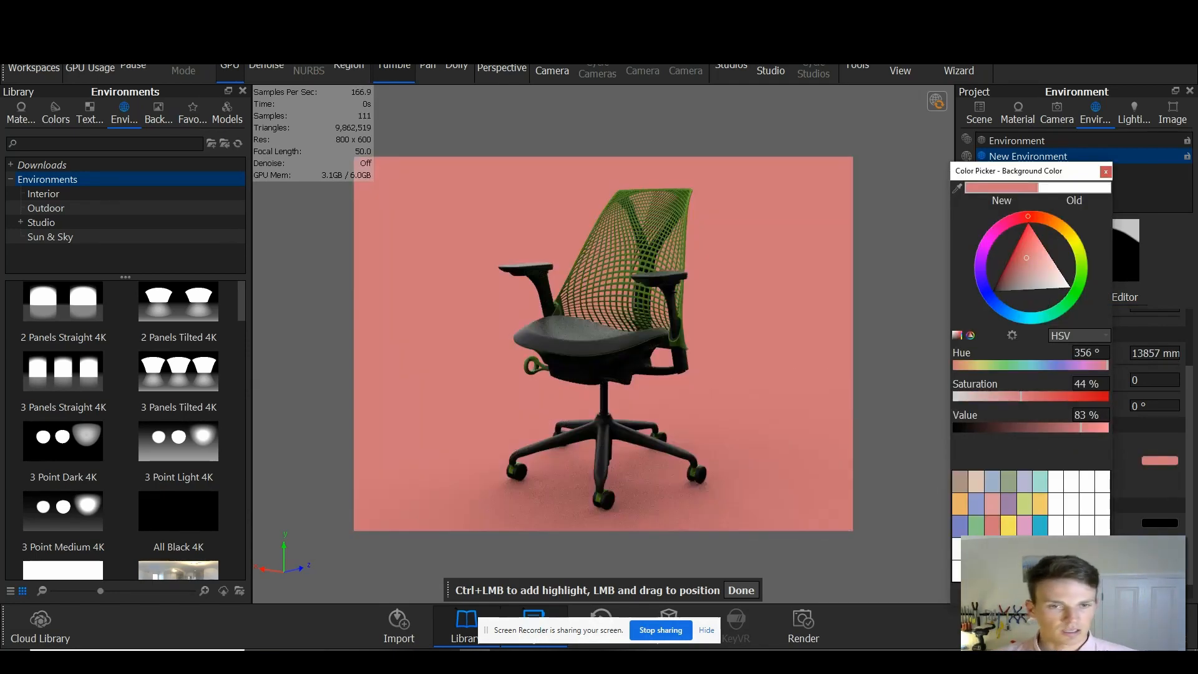
{"action": "left_click", "coordinate": [1040, 592]}
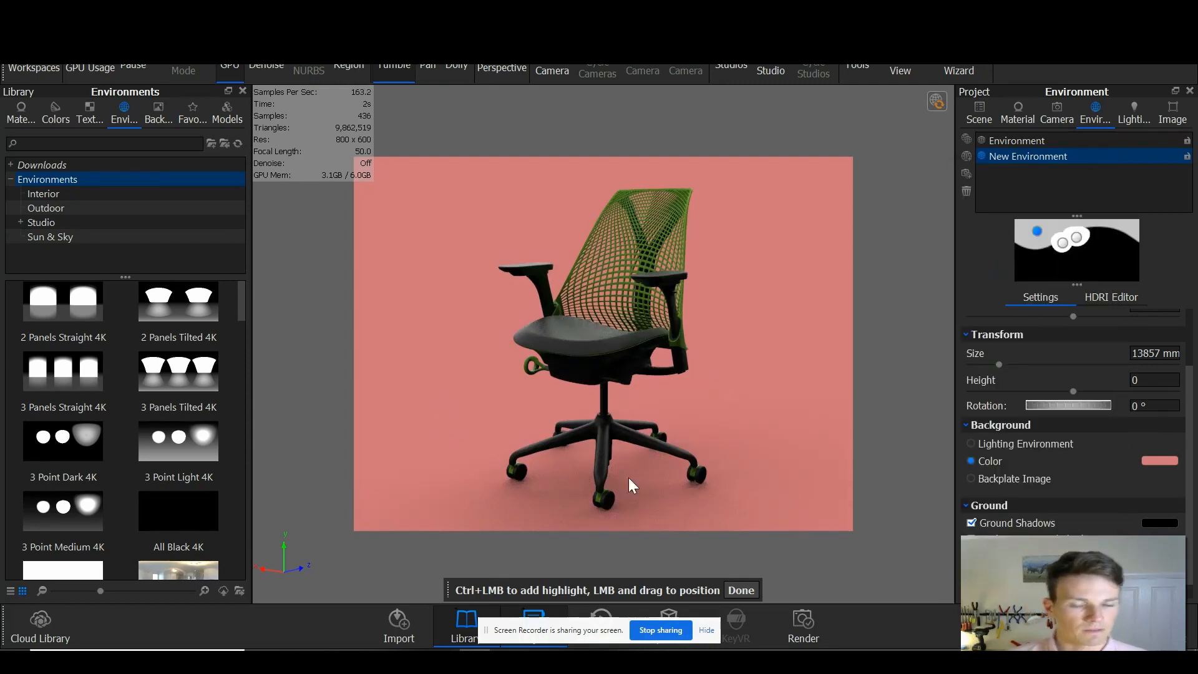
Step: Increase Pin #1's radius to about 52.65 and its brightness to about 1.53
{"action": "left_click", "coordinate": [1102, 297]}
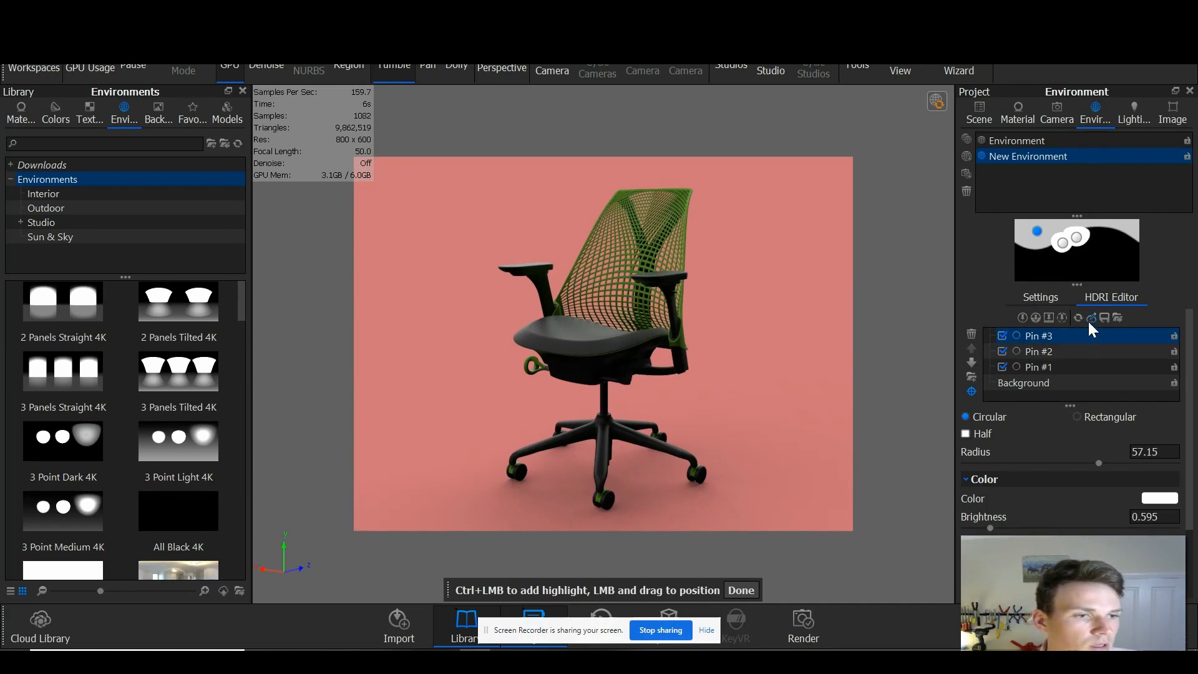
{"action": "left_click", "coordinate": [1046, 368]}
{"action": "left_click", "coordinate": [1041, 382]}
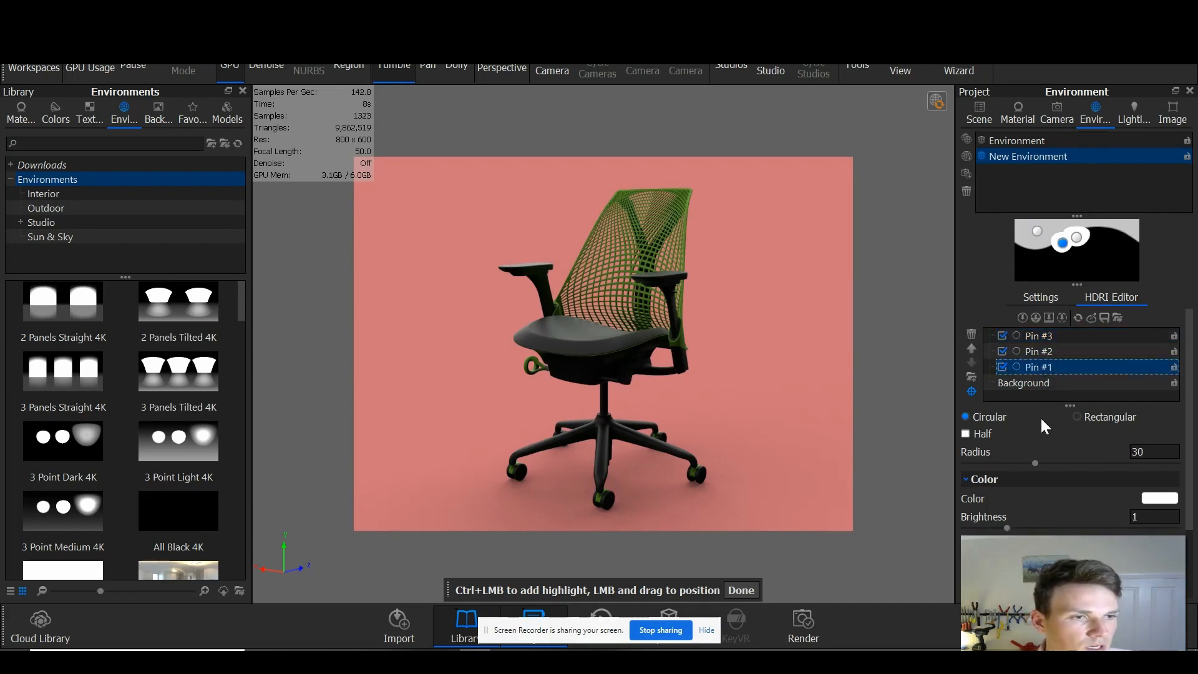
{"action": "left_click", "coordinate": [1002, 367]}
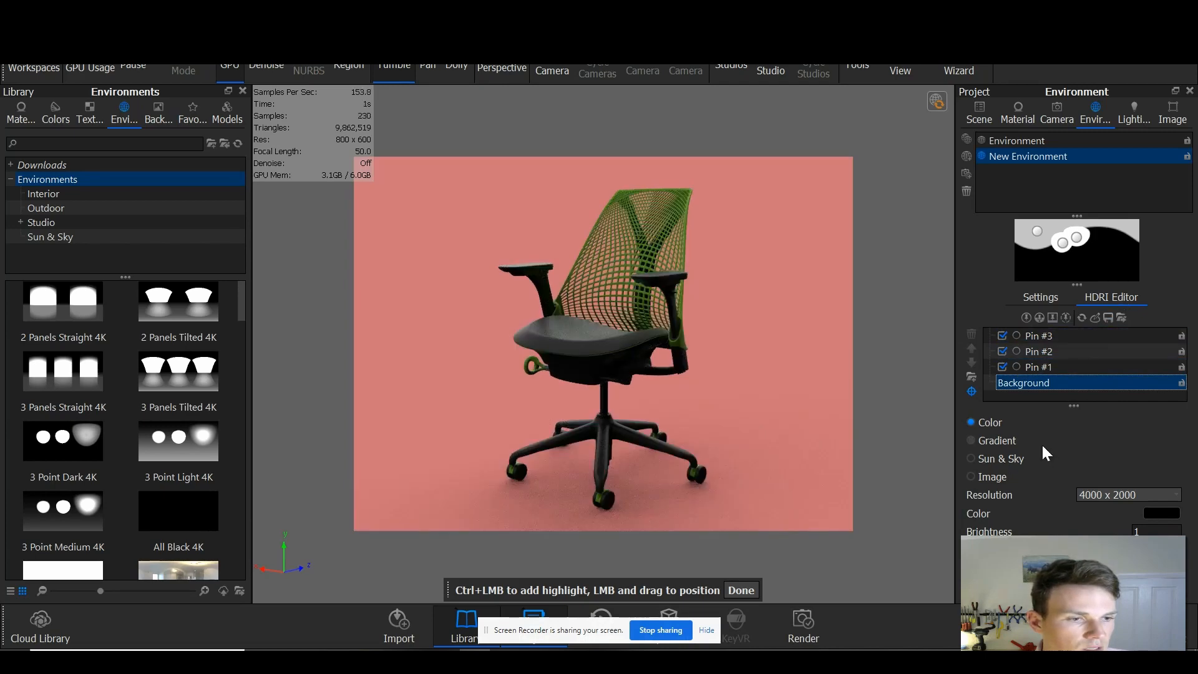
{"action": "left_click", "coordinate": [1054, 368]}
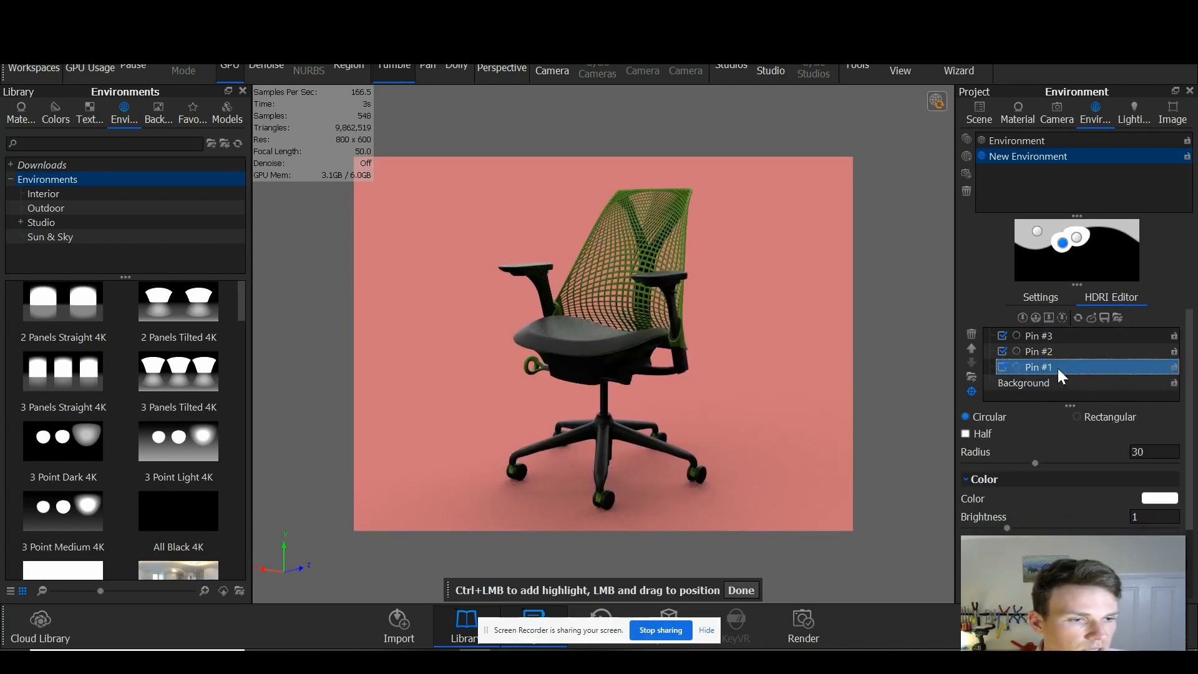
{"action": "left_click_drag", "start_coordinate": [1037, 462], "coordinate": [1090, 464]}
{"action": "scroll", "coordinate": [1032, 481], "scroll_direction": "down", "scroll_amount": 2}
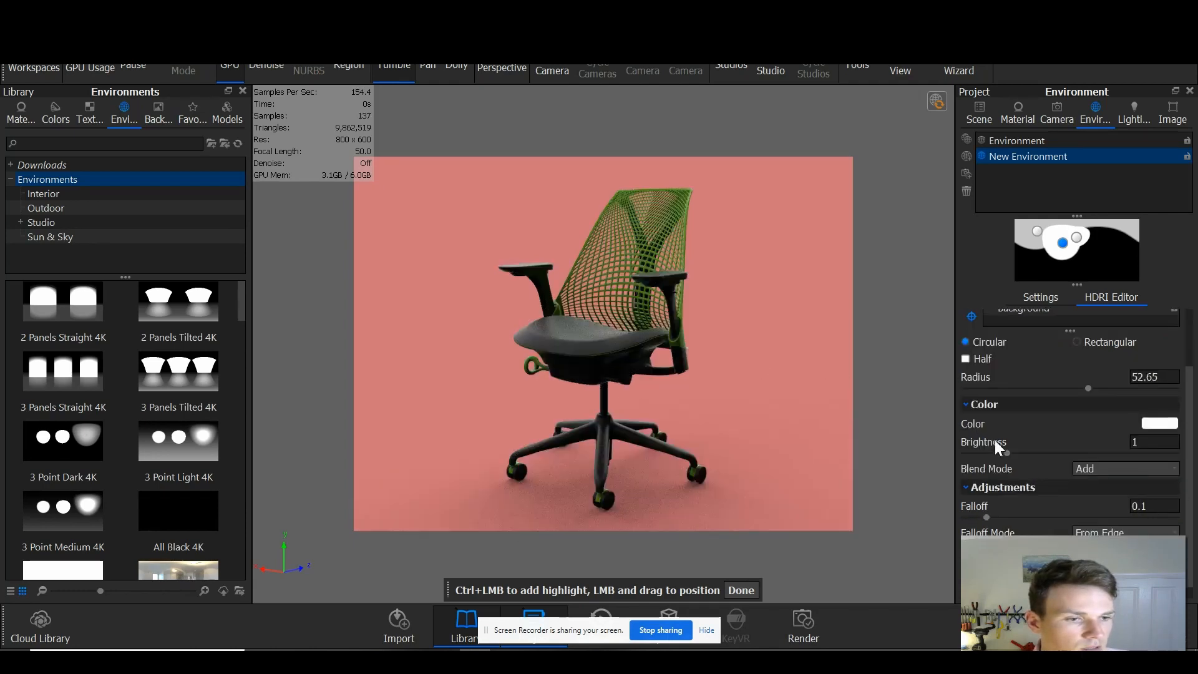
{"action": "mouse_move", "coordinate": [1007, 451]}
{"action": "left_mouse_down"}
{"action": "mouse_move", "coordinate": [1040, 452]}
{"action": "mouse_move", "coordinate": [1019, 451]}
{"action": "left_mouse_up"}
{"action": "scroll", "coordinate": [1007, 448], "scroll_direction": "up", "scroll_amount": 2}
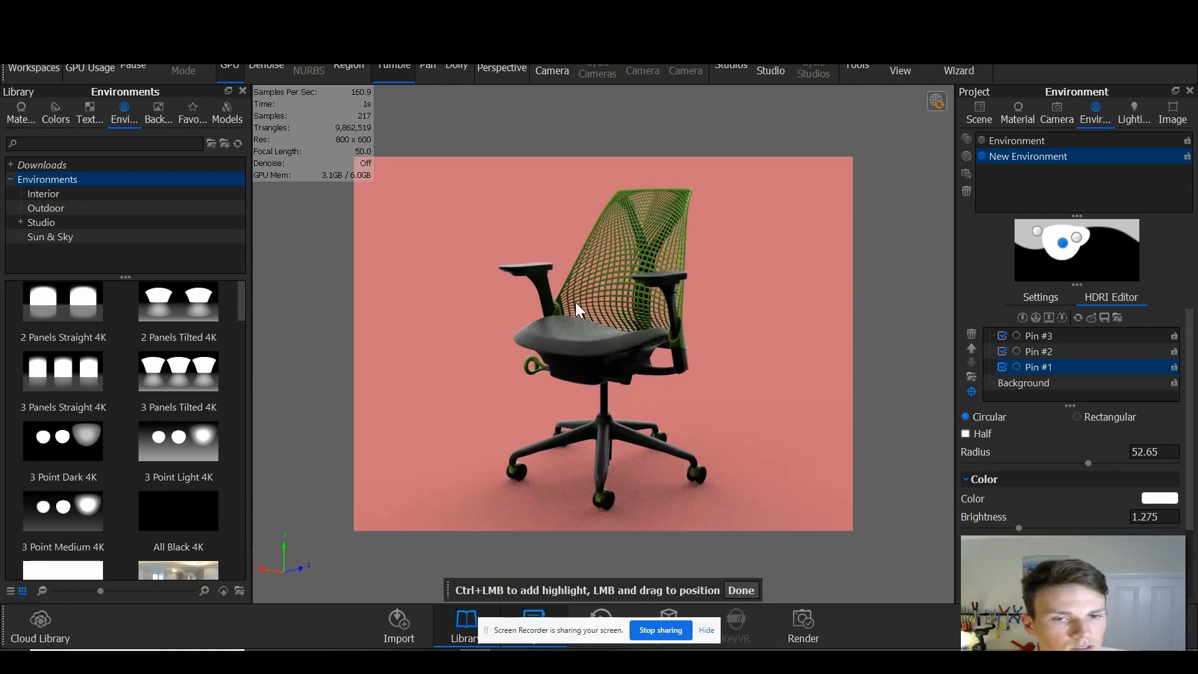
{"action": "left_click_drag", "start_coordinate": [1019, 528], "coordinate": [1030, 528]}
Step: Toggle Pin #2 to compare its effect on the chair, and leave it disabled
{"action": "left_click", "coordinate": [1054, 351]}
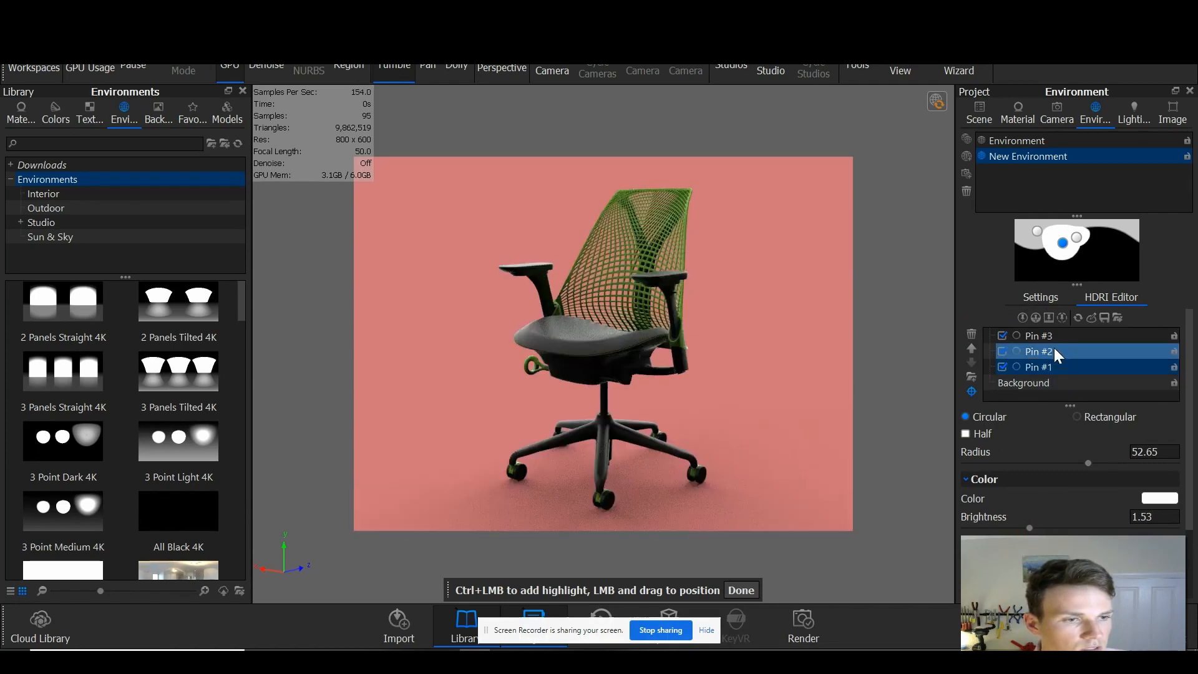
{"action": "left_click", "coordinate": [1002, 350]}
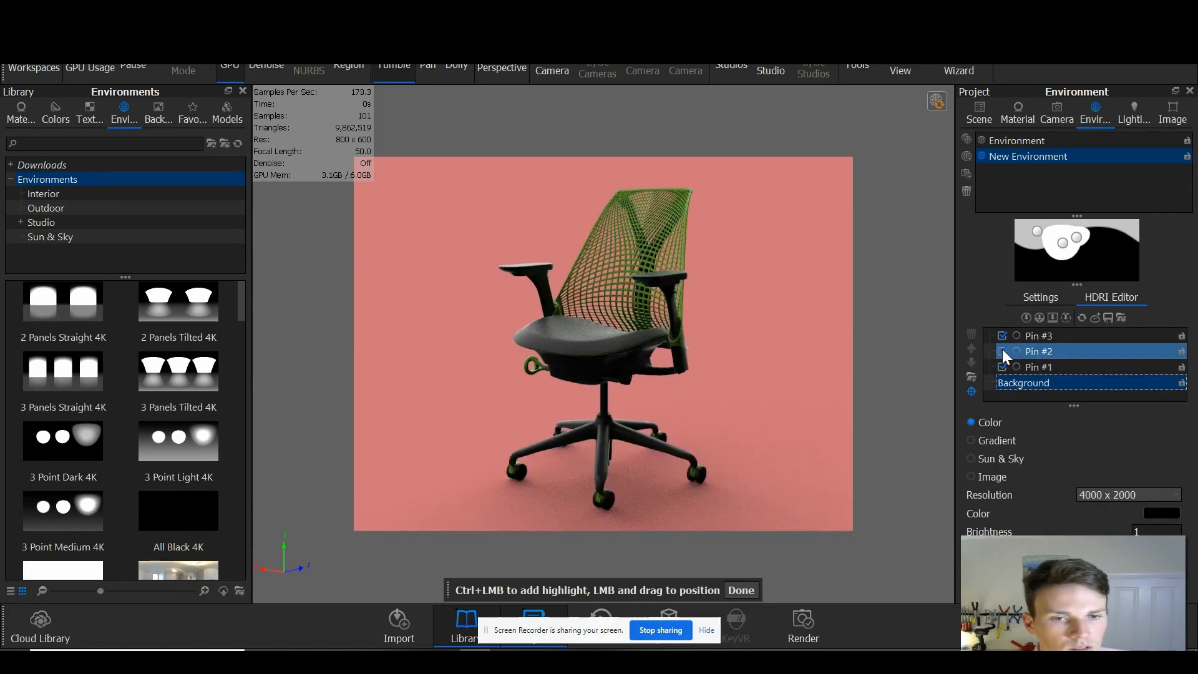
{"action": "left_click", "coordinate": [1002, 350]}
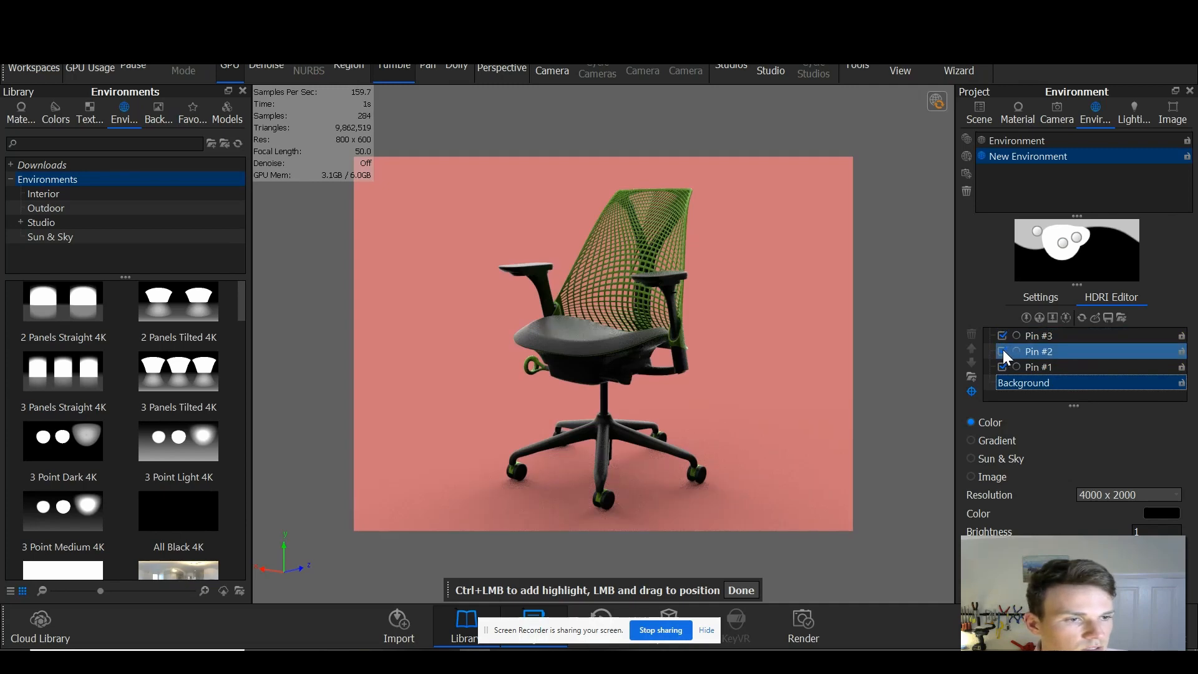
{"action": "left_click", "coordinate": [1002, 350]}
Step: Switch Pin #3 off and back on to check its effect on the chair's lighting
{"action": "left_click", "coordinate": [1031, 336]}
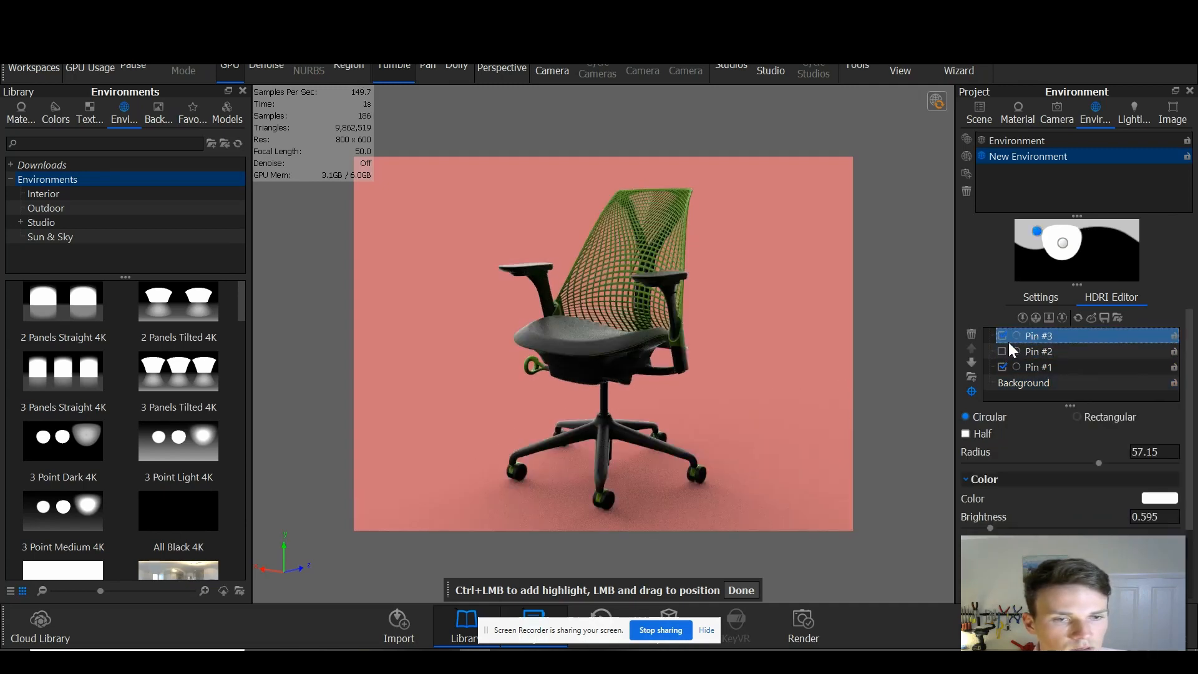
{"action": "left_click", "coordinate": [1002, 335]}
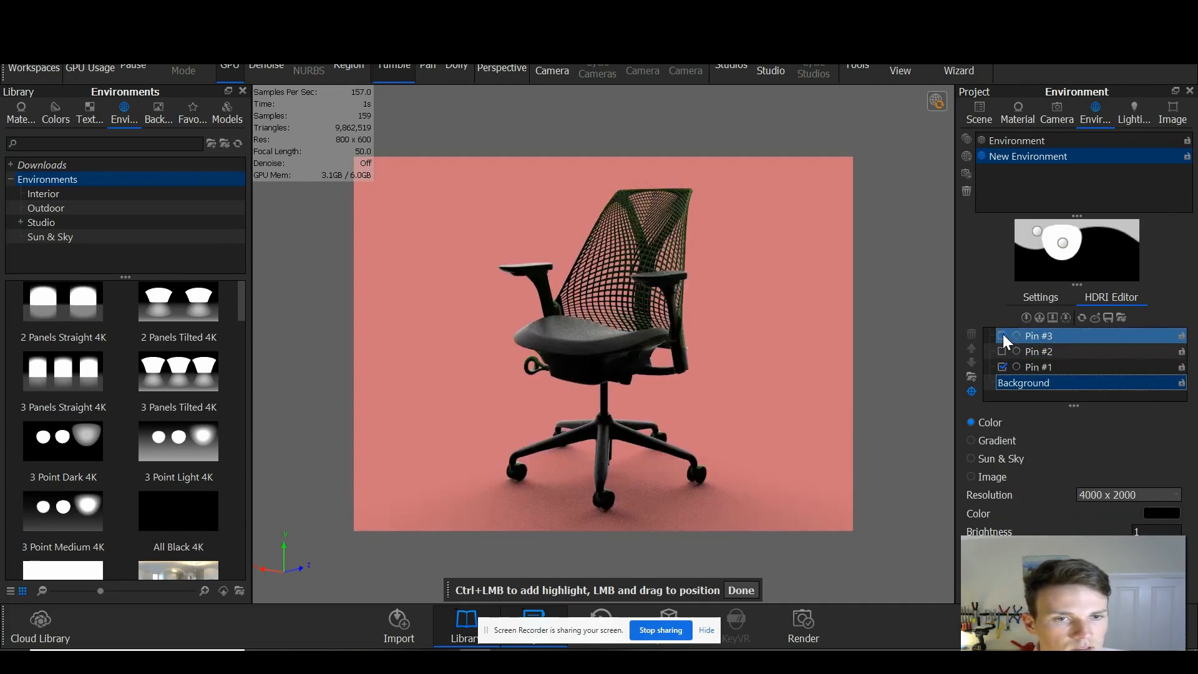
{"action": "left_click", "coordinate": [1002, 335]}
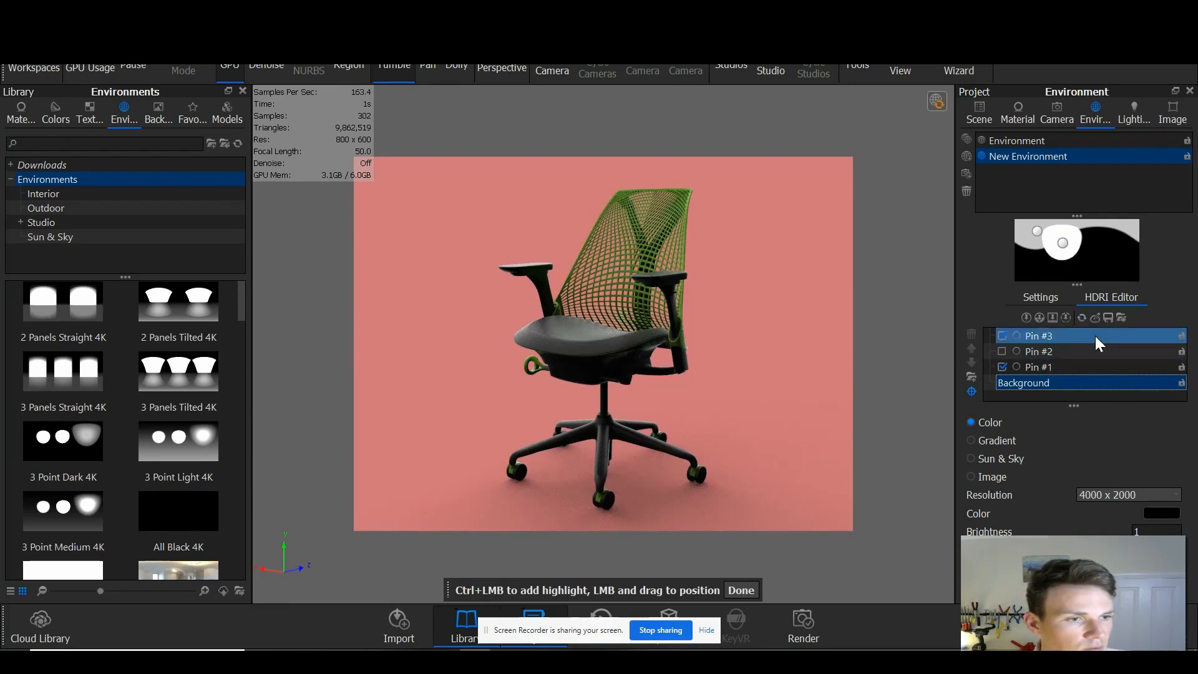
Step: Raise Pin #3's brightness to about 1.975 and enlarge its radius to about 67.86
{"action": "left_click", "coordinate": [1039, 298]}
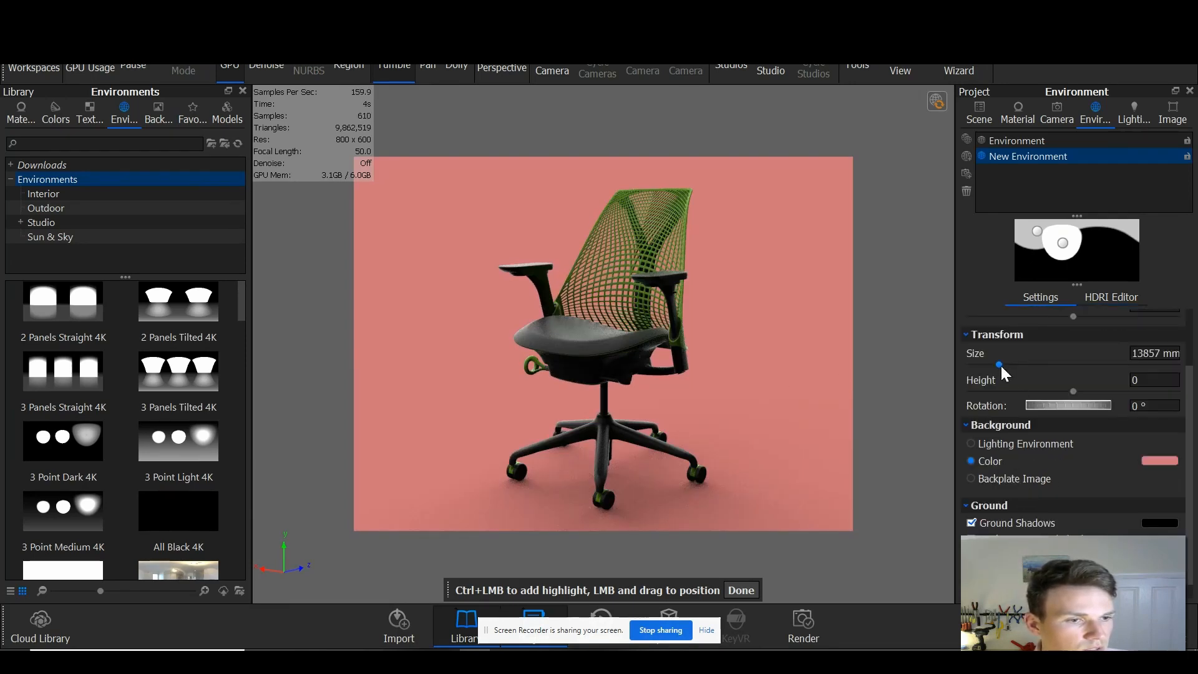
{"action": "scroll", "coordinate": [992, 385], "scroll_direction": "down", "scroll_amount": 1}
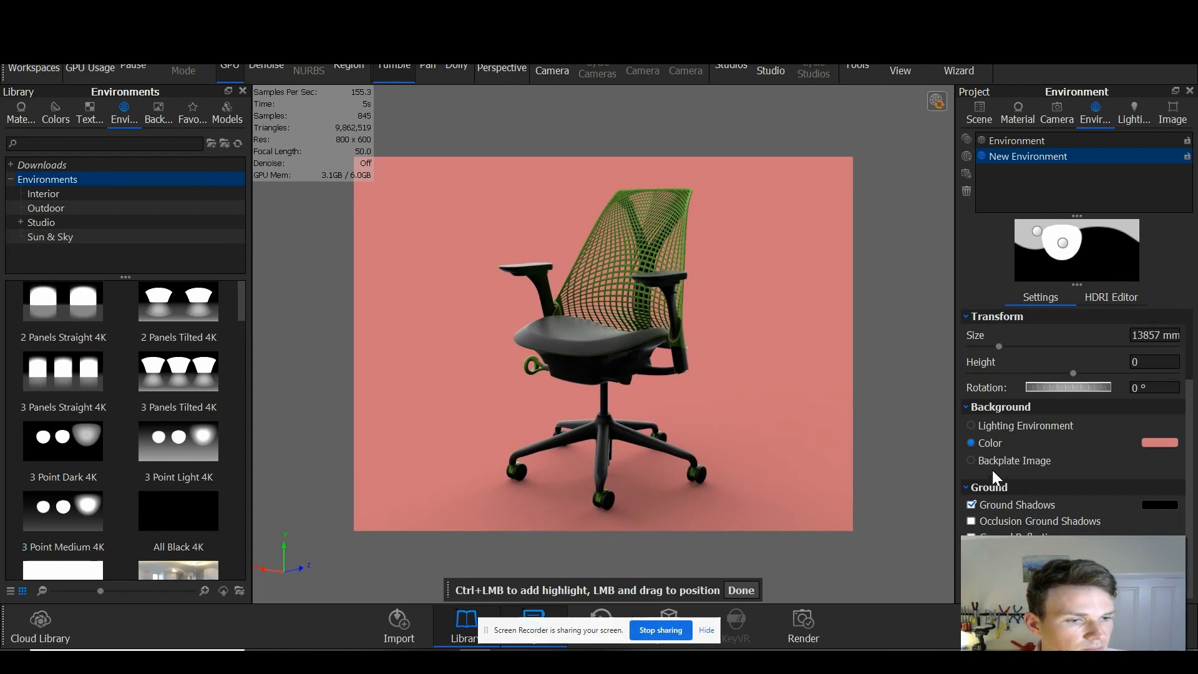
{"action": "left_click", "coordinate": [1092, 298]}
{"action": "left_click", "coordinate": [1049, 337]}
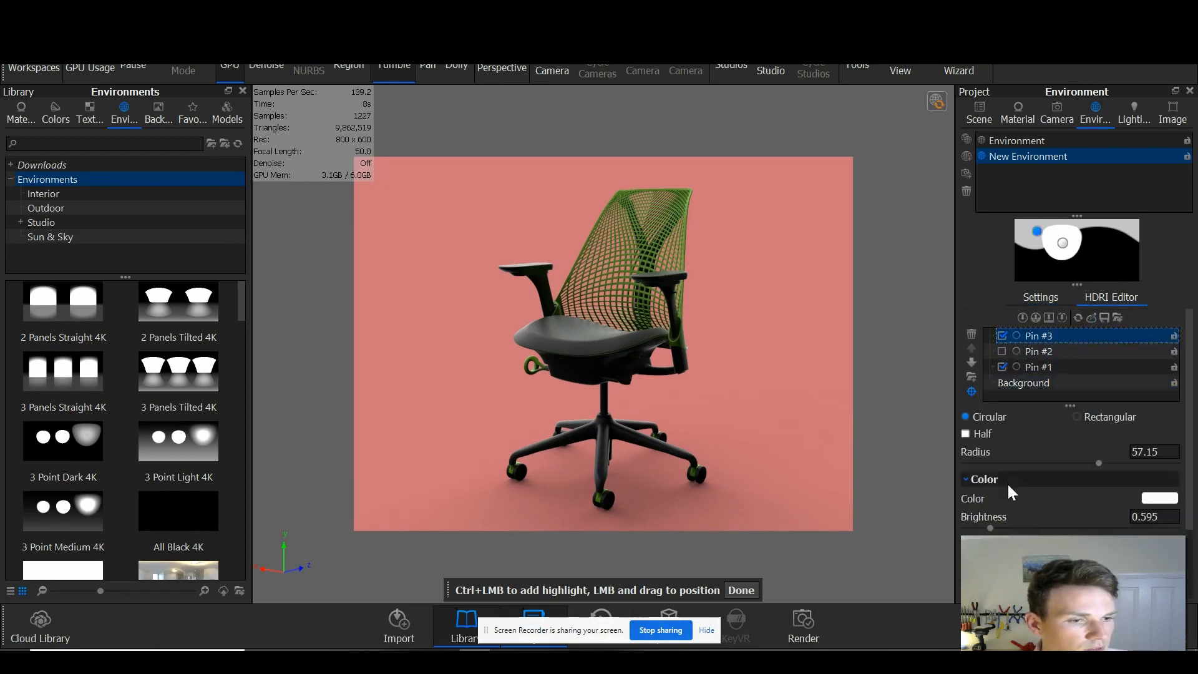
{"action": "scroll", "coordinate": [997, 511], "scroll_direction": "down", "scroll_amount": 1}
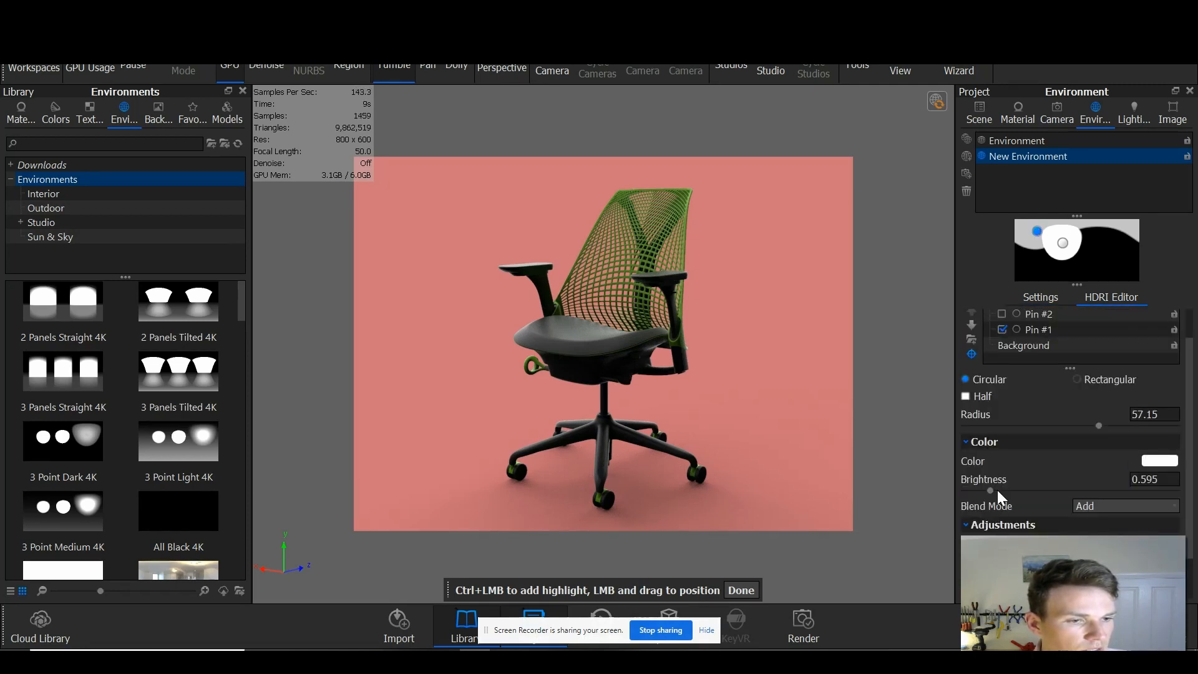
{"action": "left_click_drag", "start_coordinate": [990, 488], "coordinate": [1047, 490]}
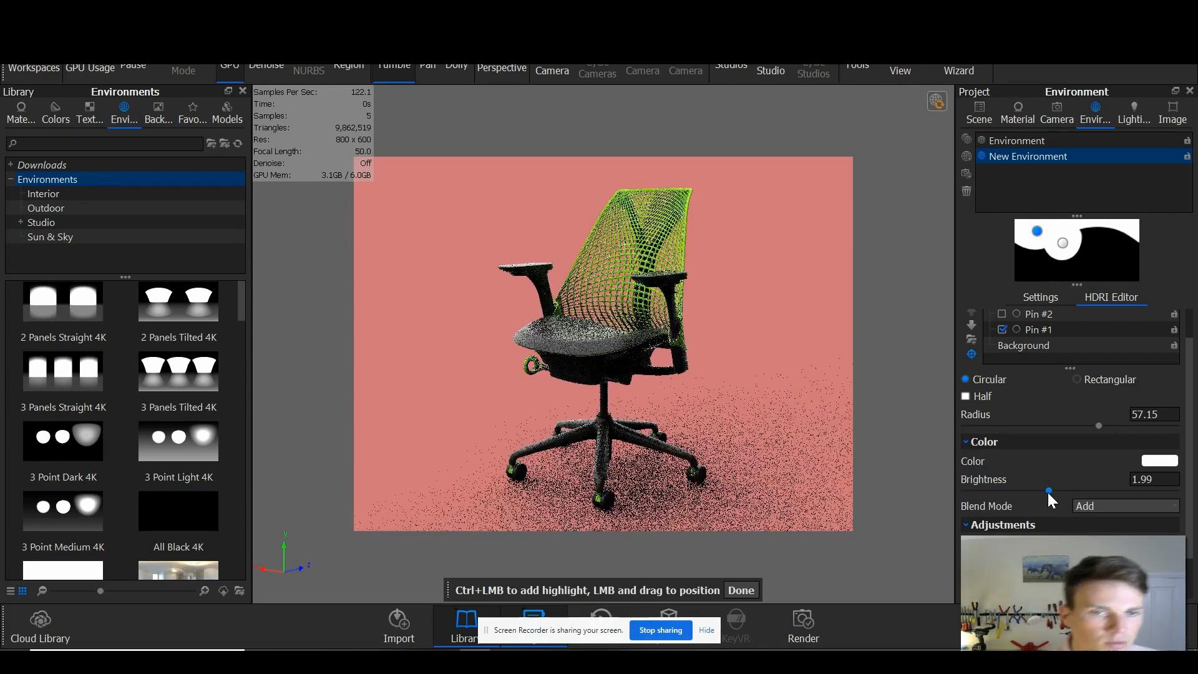
{"action": "left_click_drag", "start_coordinate": [1099, 425], "coordinate": [1124, 425]}
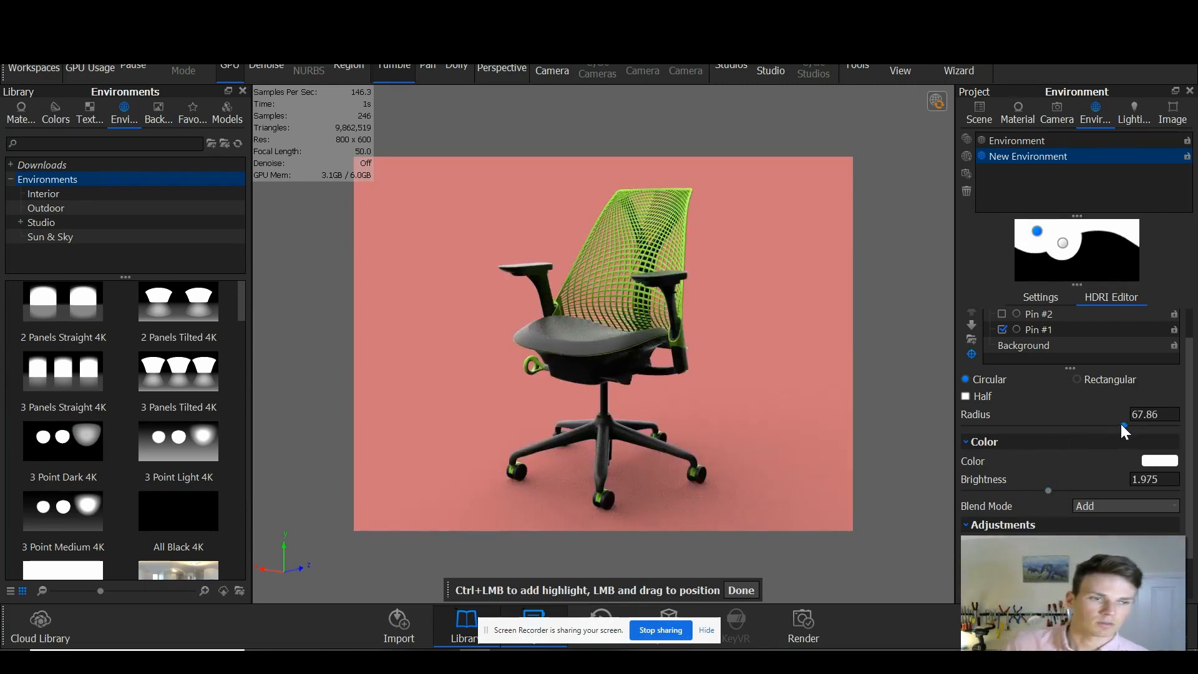
Step: Try aiming Pin #3's highlight lower on the chair, around the base and seat underside, and finish highlight placement
{"action": "left_click", "coordinate": [619, 429]}
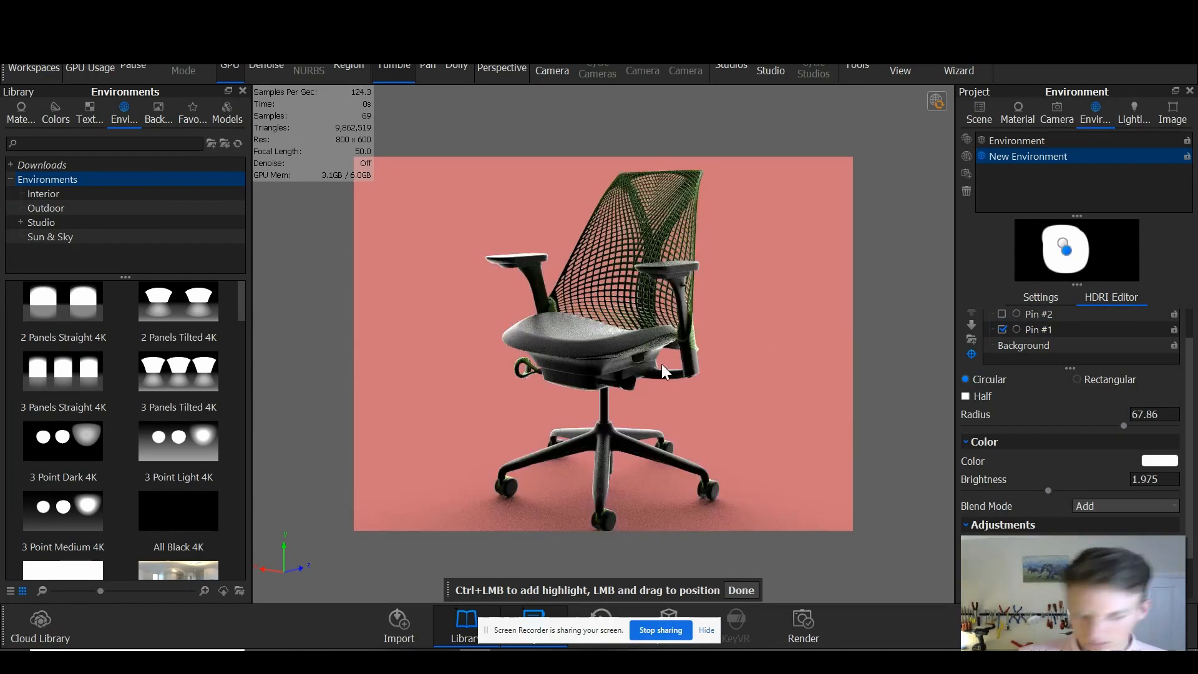
{"action": "left_click", "coordinate": [661, 386]}
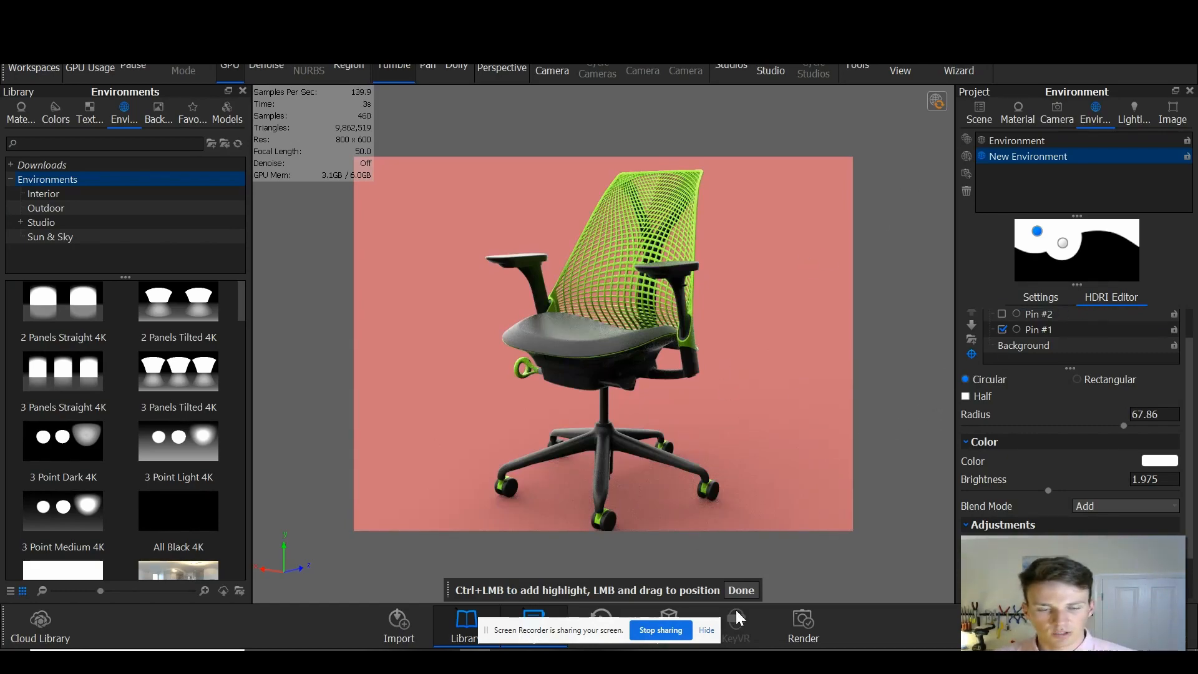
{"action": "left_click", "coordinate": [741, 591]}
Step: Examine the lighting on the chair from several angles and up close on the seat and mesh backrest
{"action": "left_click_drag", "start_coordinate": [668, 432], "coordinate": [612, 378]}
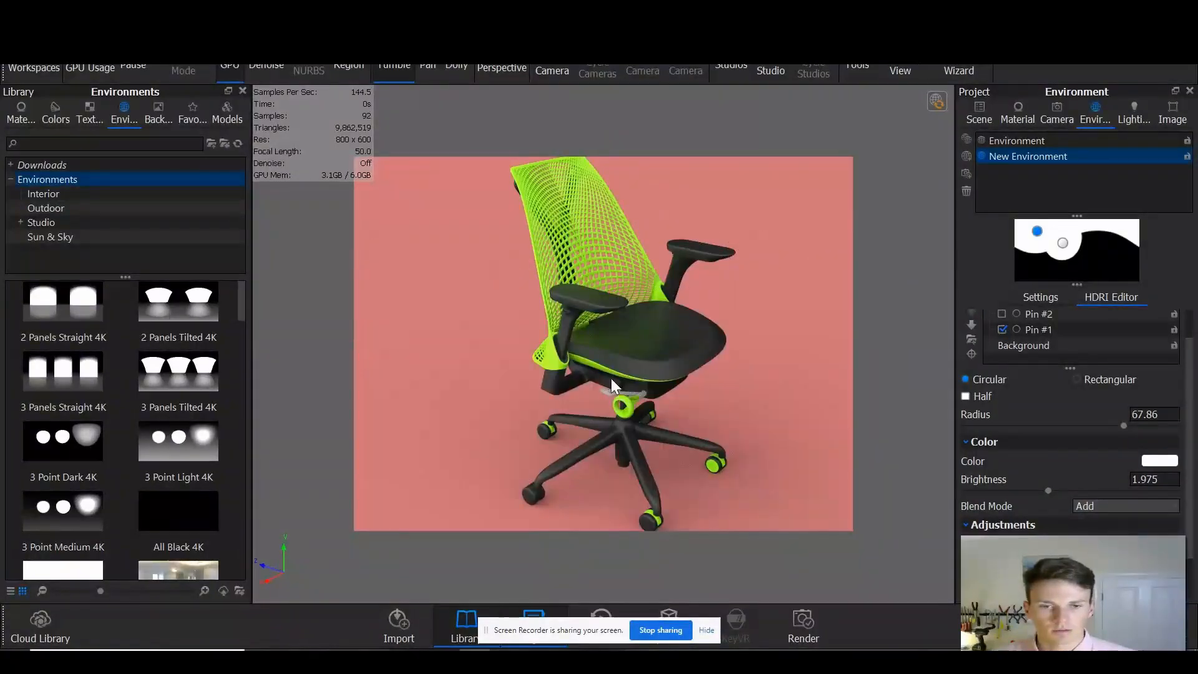
{"action": "right_click", "coordinate": [609, 391], "text": "shift"}
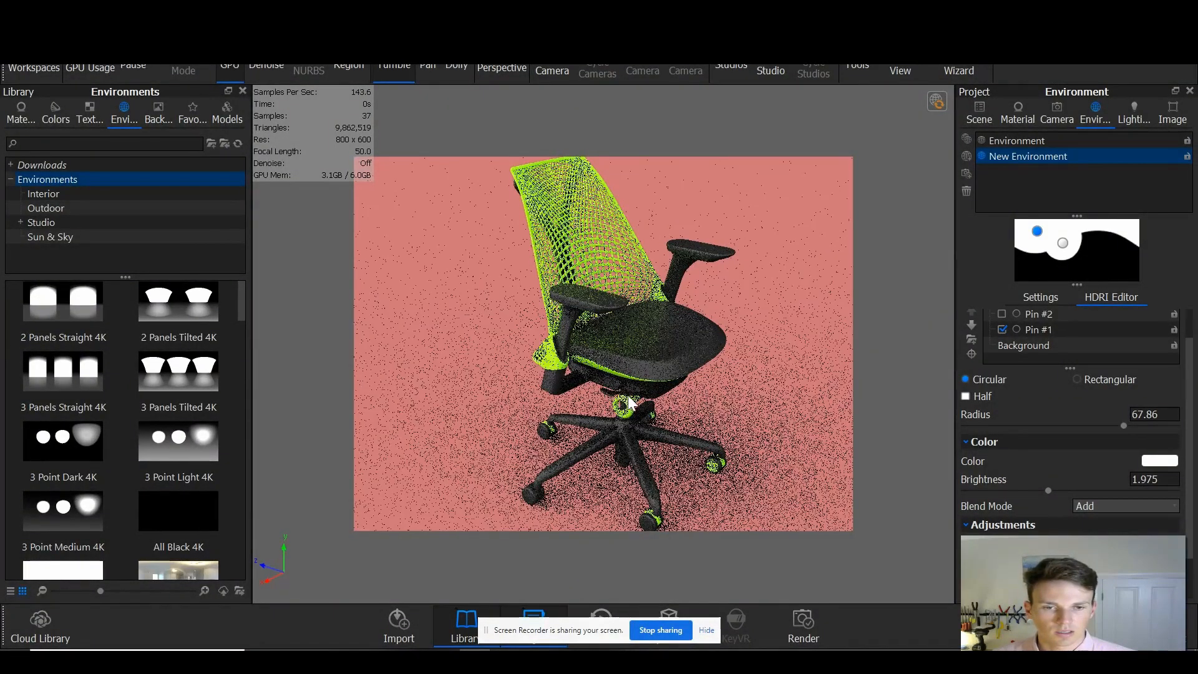
{"action": "mouse_move", "coordinate": [643, 402]}
{"action": "left_mouse_down"}
{"action": "mouse_move", "coordinate": [620, 389]}
{"action": "mouse_move", "coordinate": [701, 411]}
{"action": "mouse_move", "coordinate": [652, 422]}
{"action": "left_mouse_up"}
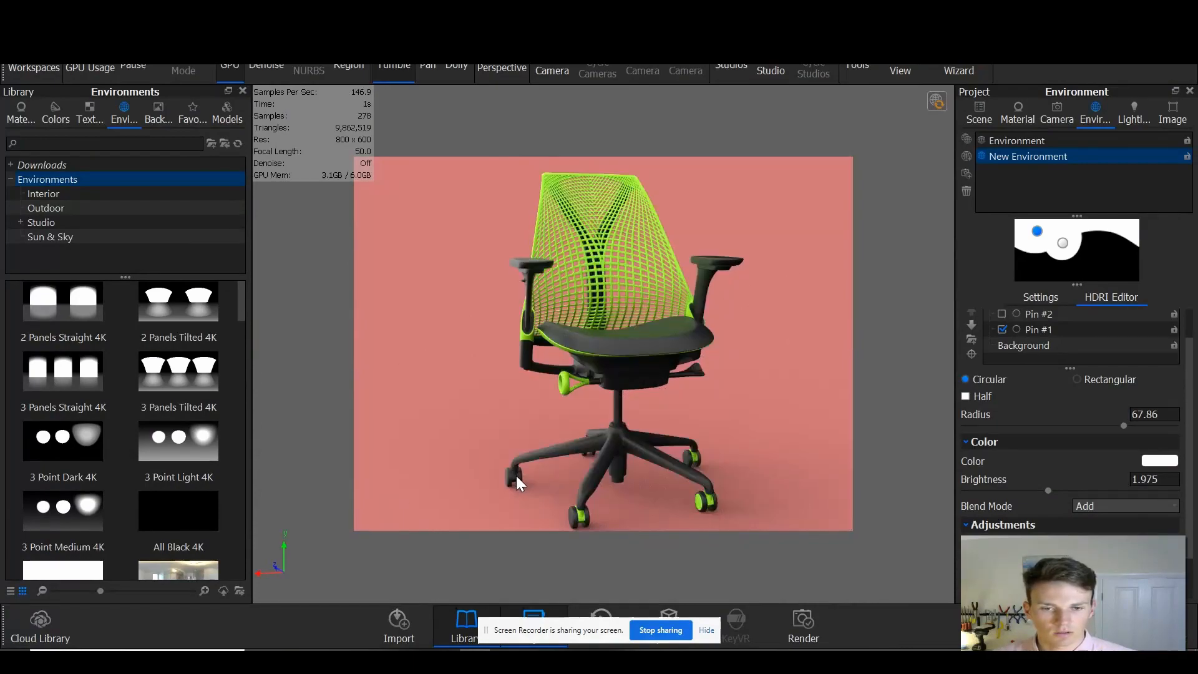
{"action": "left_click_drag", "start_coordinate": [541, 487], "coordinate": [585, 441]}
{"action": "scroll", "coordinate": [606, 322], "scroll_direction": "up", "scroll_amount": 5}
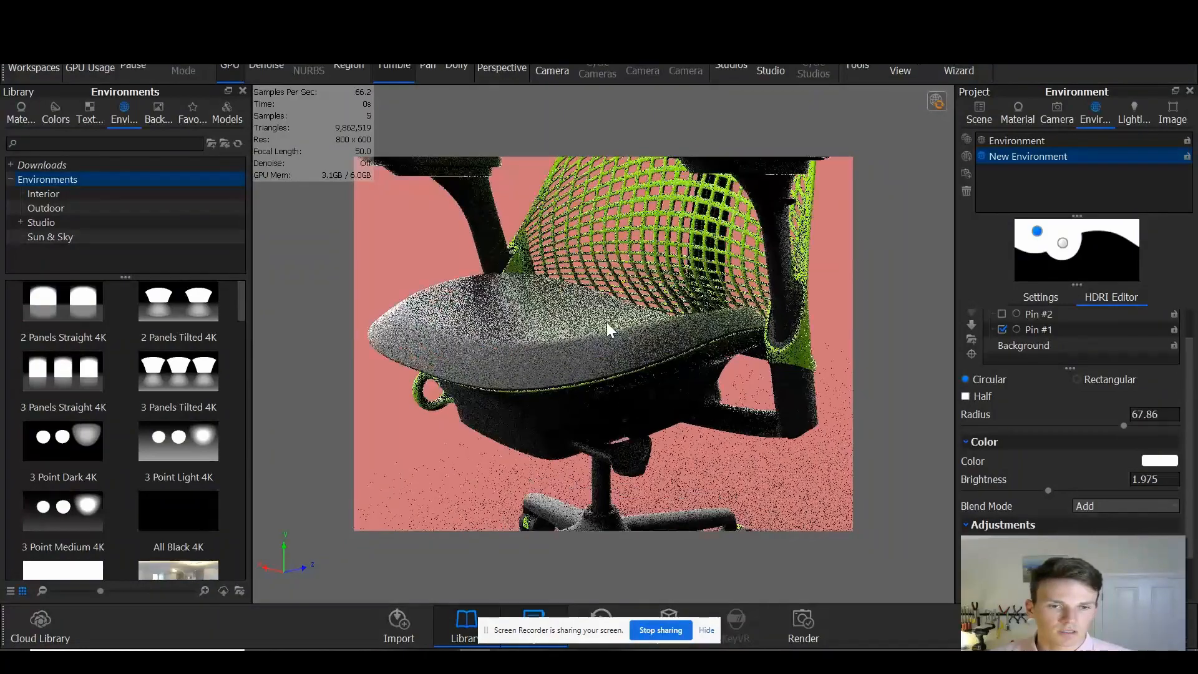
Step: Frame the whole chair and switch the lighting preset to Product
{"action": "scroll", "coordinate": [636, 338], "scroll_direction": "down", "scroll_amount": 5}
{"action": "mouse_move", "coordinate": [635, 338]}
{"action": "left_mouse_down"}
{"action": "mouse_move", "coordinate": [582, 361]}
{"action": "mouse_move", "coordinate": [564, 355]}
{"action": "mouse_move", "coordinate": [582, 346]}
{"action": "mouse_move", "coordinate": [515, 401]}
{"action": "mouse_move", "coordinate": [462, 405]}
{"action": "mouse_move", "coordinate": [478, 395]}
{"action": "mouse_move", "coordinate": [735, 410]}
{"action": "mouse_move", "coordinate": [643, 394]}
{"action": "mouse_move", "coordinate": [620, 372]}
{"action": "mouse_move", "coordinate": [646, 375]}
{"action": "mouse_move", "coordinate": [635, 346]}
{"action": "left_mouse_up"}
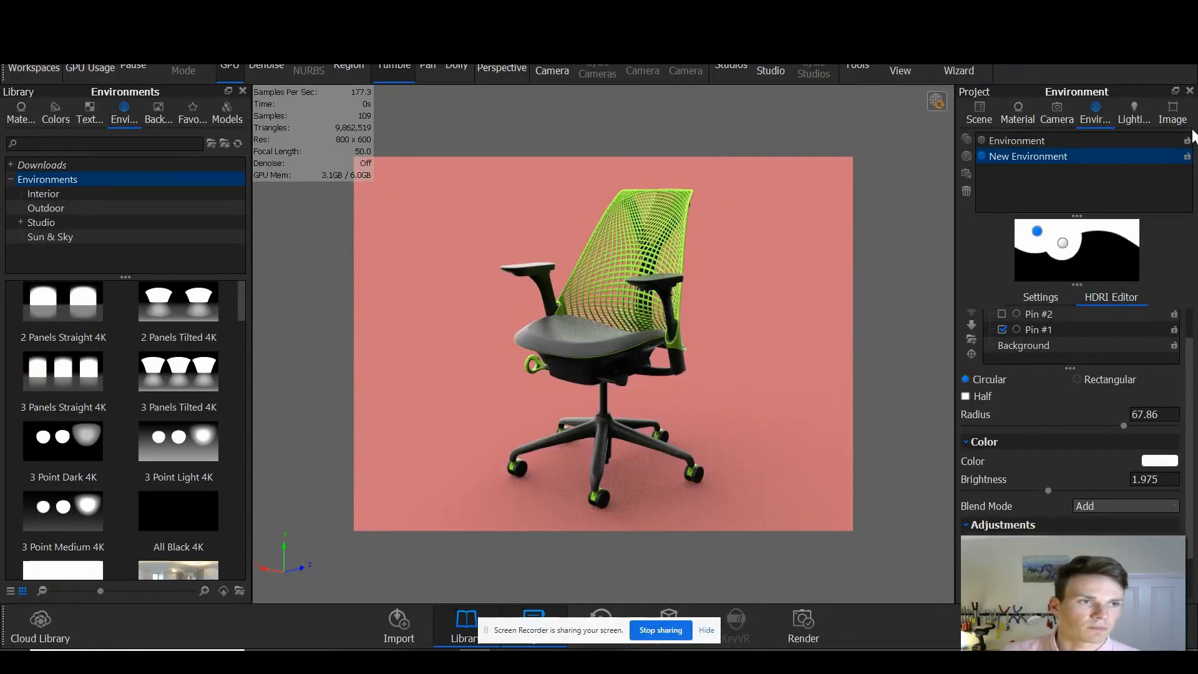
{"action": "left_click", "coordinate": [1130, 115]}
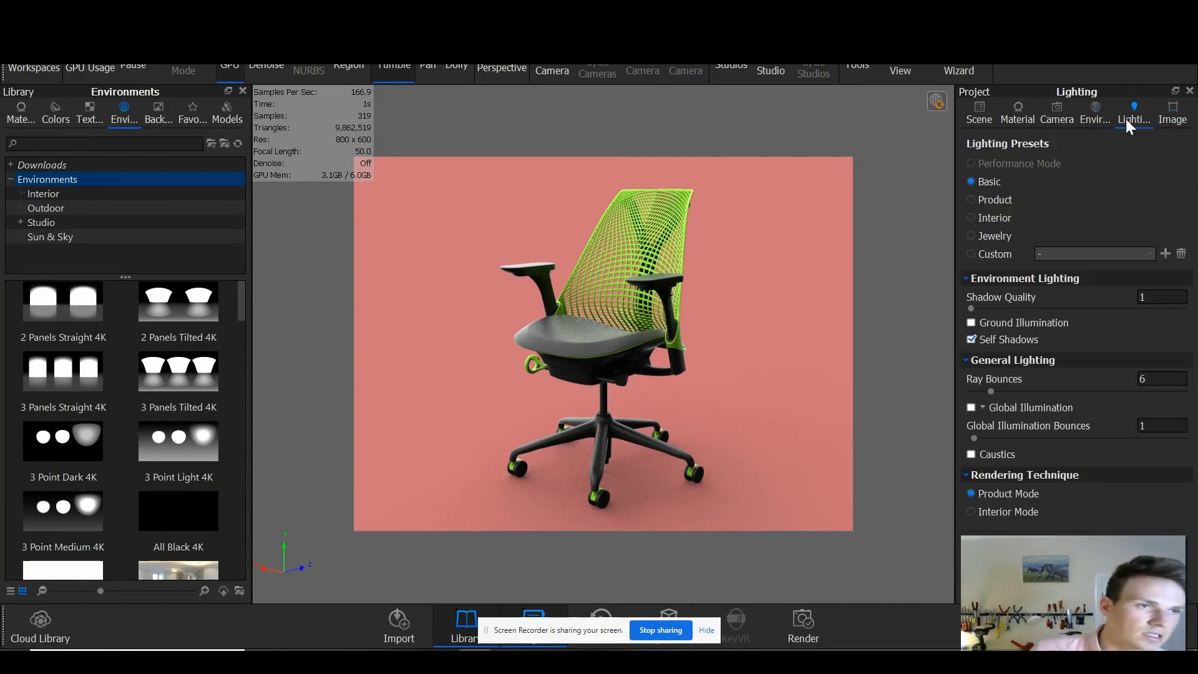
{"action": "left_click", "coordinate": [989, 200]}
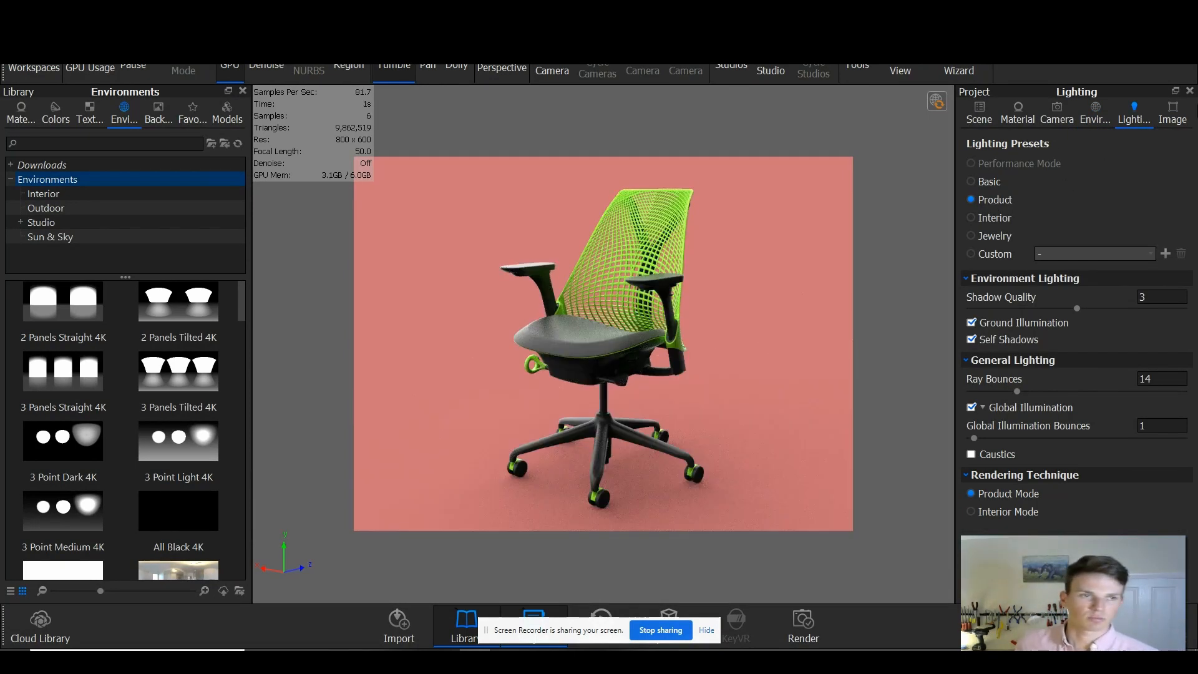
Step: Switch the Default image style to Photographic and raise its contrast to about 0.28
{"action": "left_click", "coordinate": [1174, 115]}
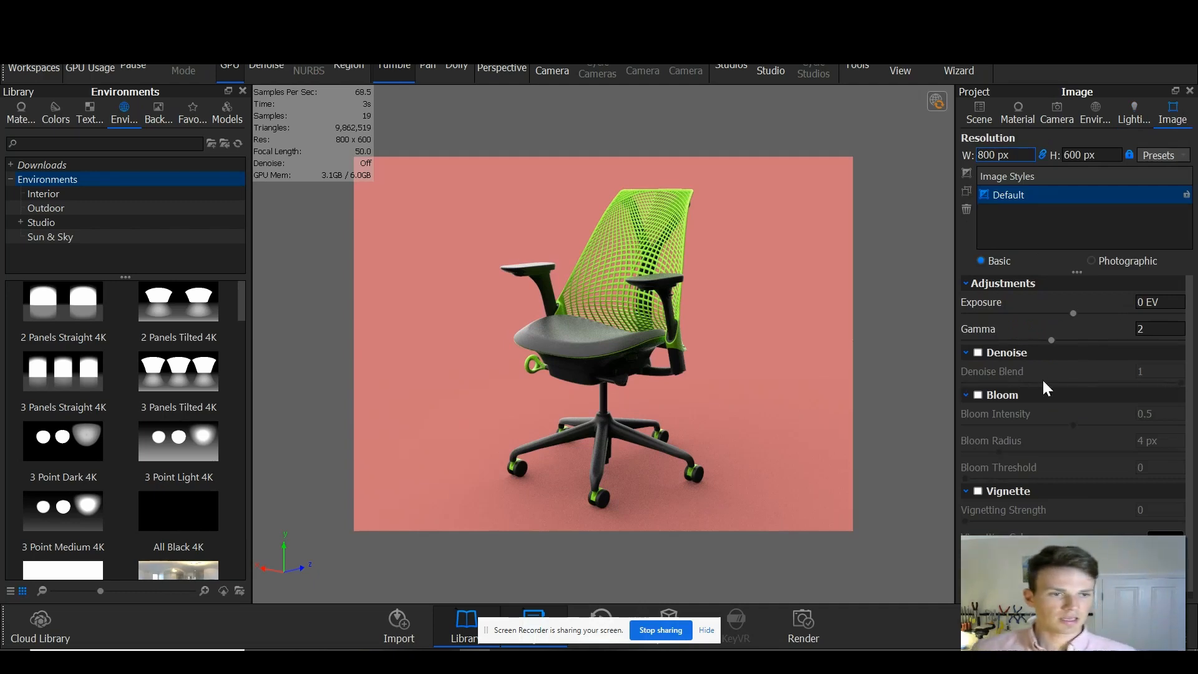
{"action": "left_click", "coordinate": [1093, 262]}
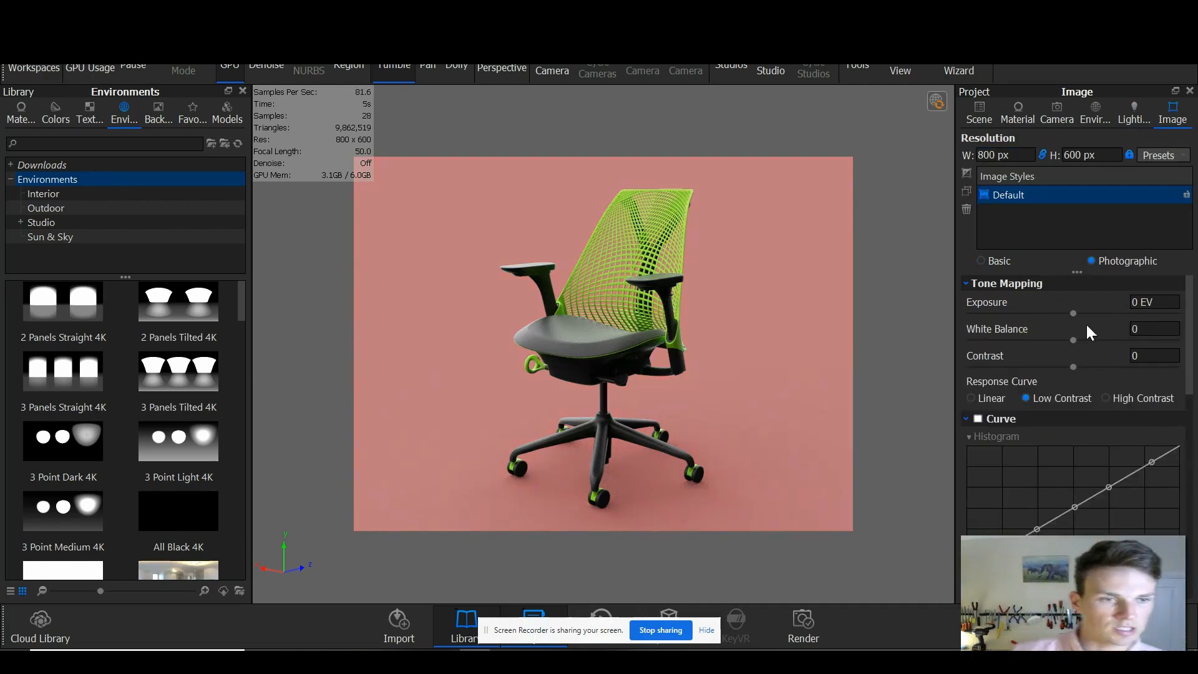
{"action": "left_click_drag", "start_coordinate": [1074, 312], "coordinate": [1099, 367]}
Step: Enable the tone curve and set shadows to 0.28, midtones to -0.122, lights to 0.336, whites to 0.33 and highlights to 0.068
{"action": "scroll", "coordinate": [1060, 380], "scroll_direction": "down", "scroll_amount": 2}
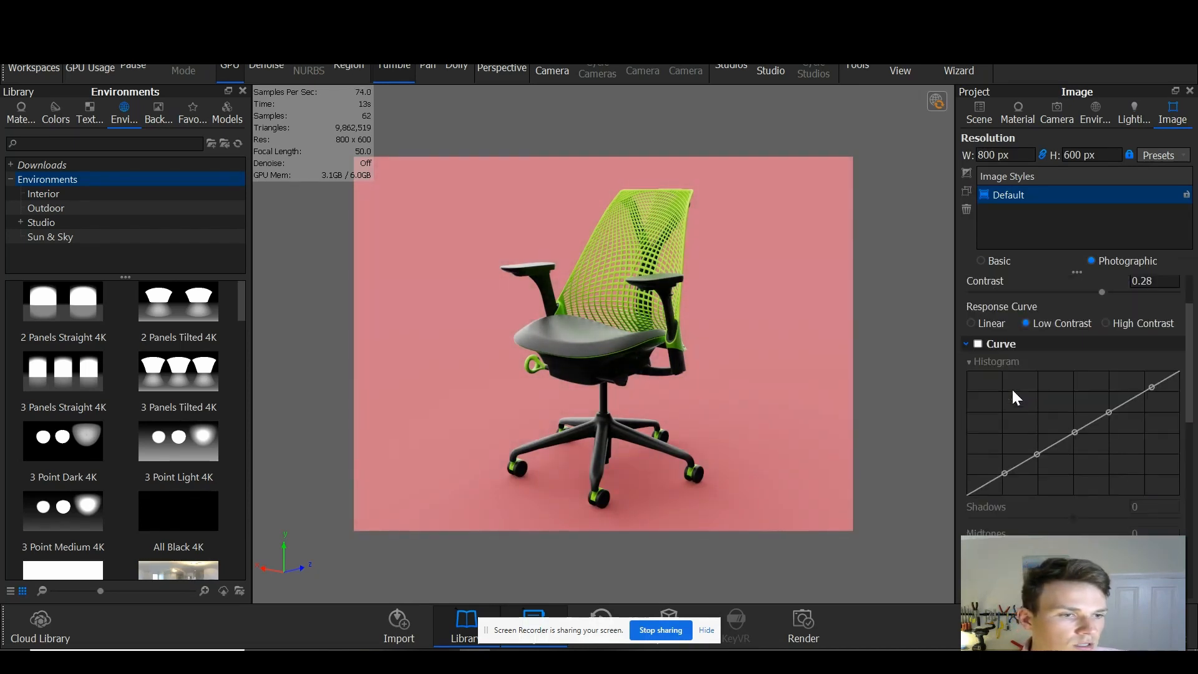
{"action": "left_click", "coordinate": [977, 343]}
{"action": "scroll", "coordinate": [1070, 443], "scroll_direction": "down", "scroll_amount": 2}
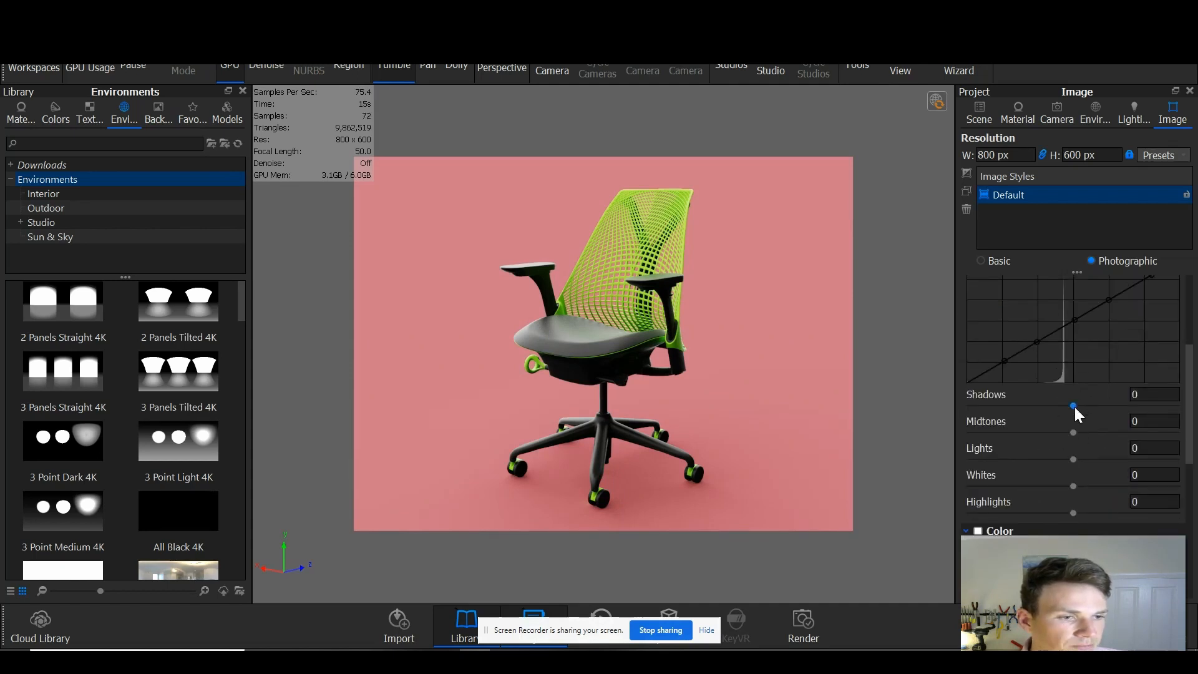
{"action": "left_click_drag", "start_coordinate": [1073, 405], "coordinate": [1100, 460]}
{"action": "scroll", "coordinate": [1054, 477], "scroll_direction": "down", "scroll_amount": 1}
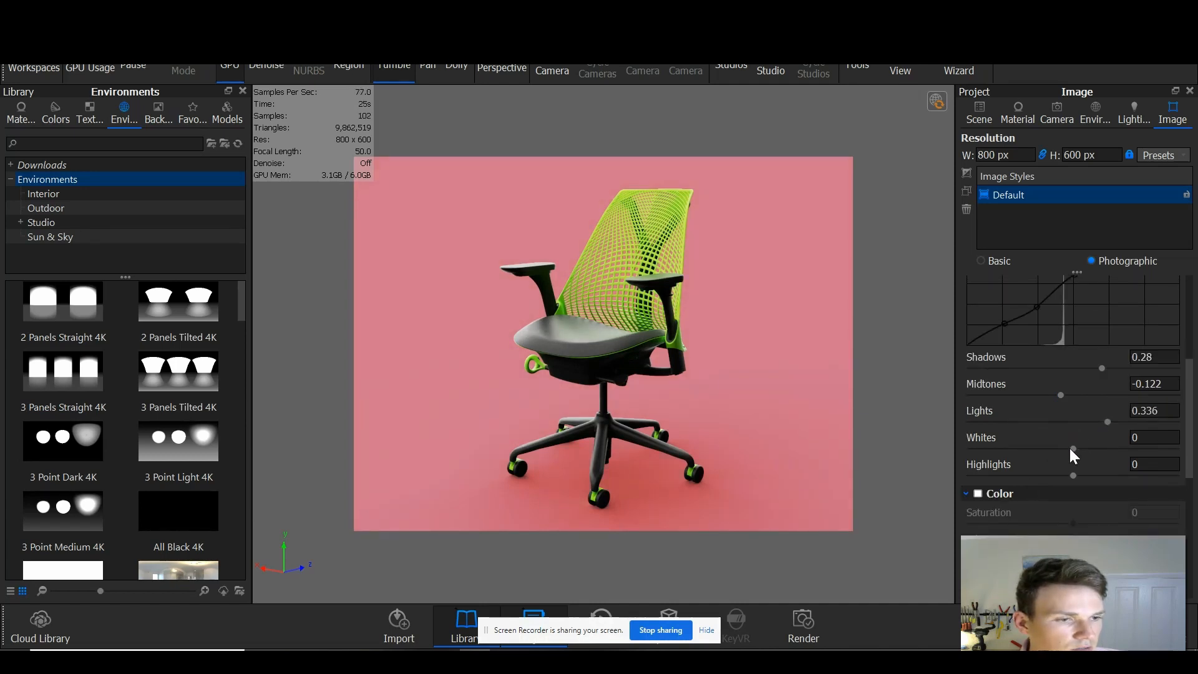
{"action": "left_click_drag", "start_coordinate": [1071, 449], "coordinate": [1080, 475]}
Step: Enable colour adjustments with saturation at about 0.122, and enable denoise with a blend of about 0.621
{"action": "scroll", "coordinate": [1061, 467], "scroll_direction": "down", "scroll_amount": 1}
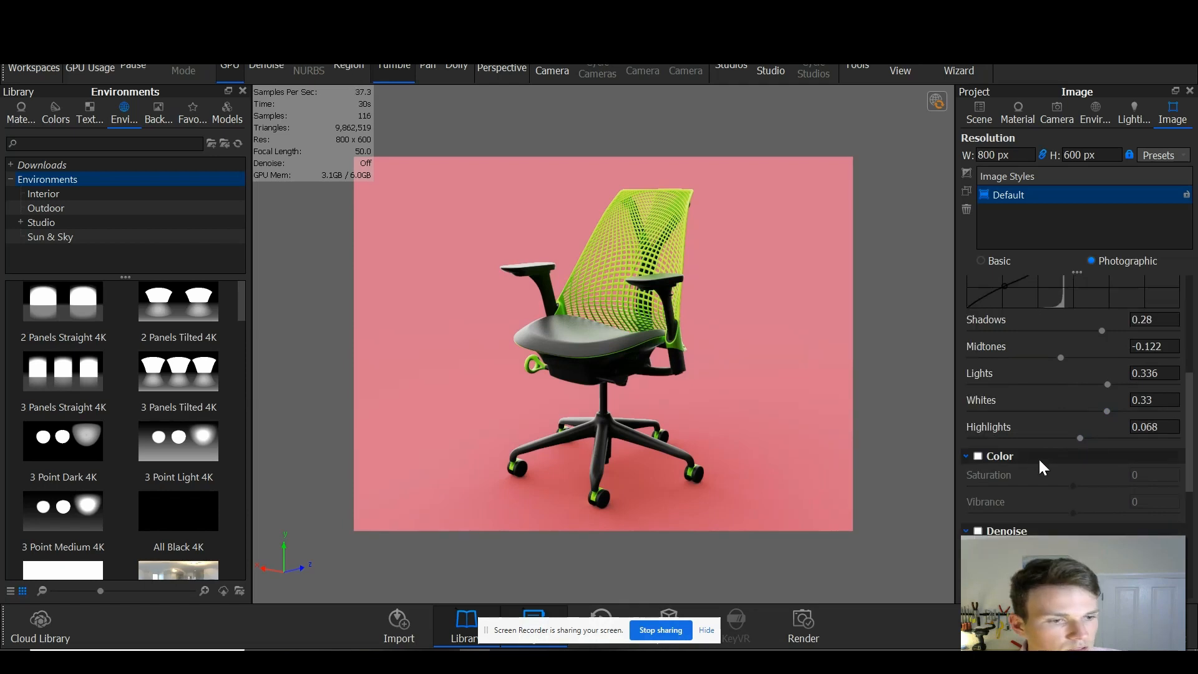
{"action": "left_click", "coordinate": [977, 457]}
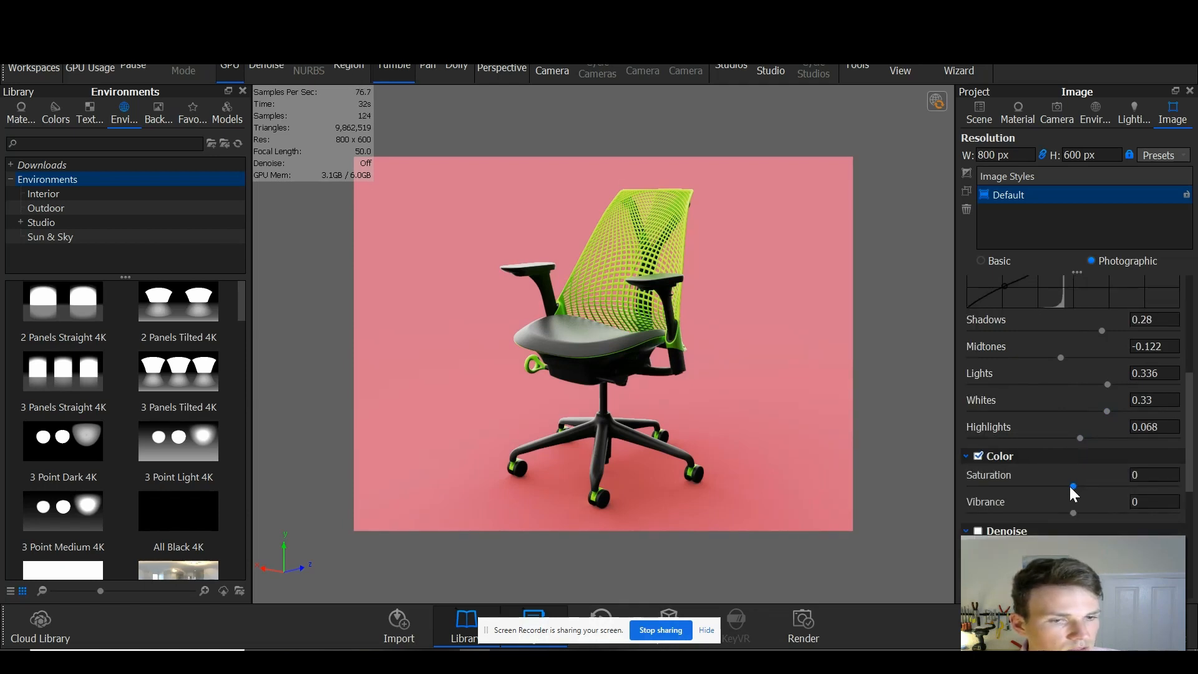
{"action": "left_click_drag", "start_coordinate": [1072, 486], "coordinate": [1085, 486]}
{"action": "scroll", "coordinate": [1007, 477], "scroll_direction": "down", "scroll_amount": 1}
{"action": "scroll", "coordinate": [1007, 477], "scroll_direction": "down", "scroll_amount": 1}
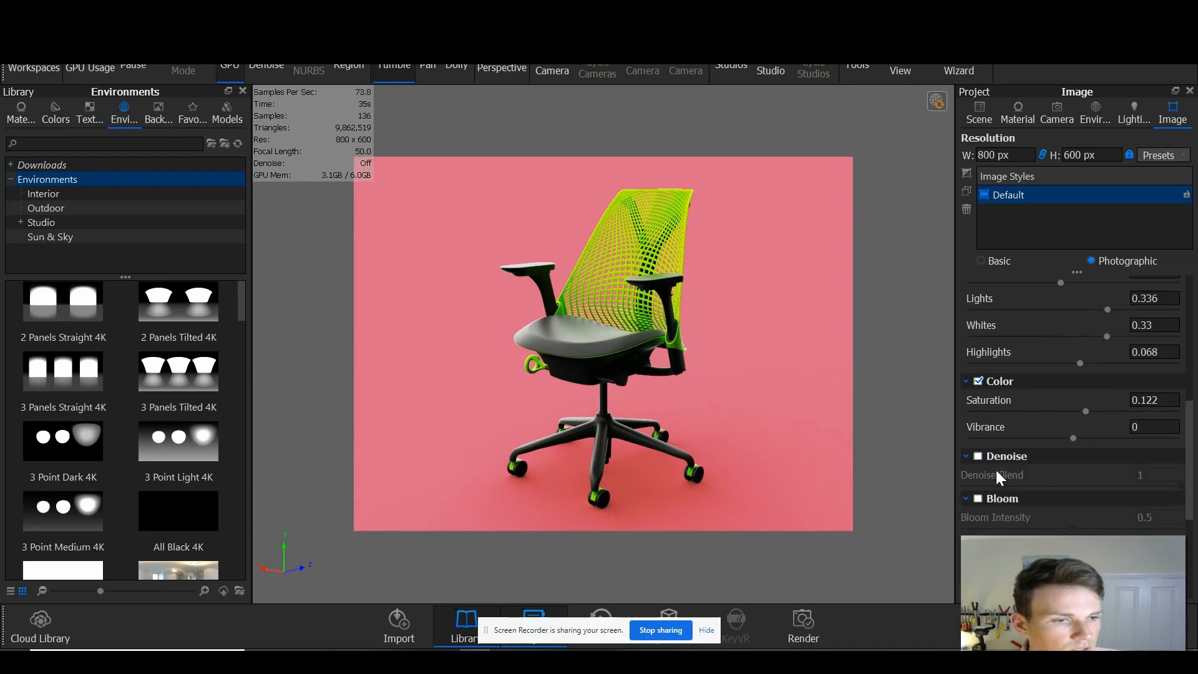
{"action": "left_click", "coordinate": [978, 455]}
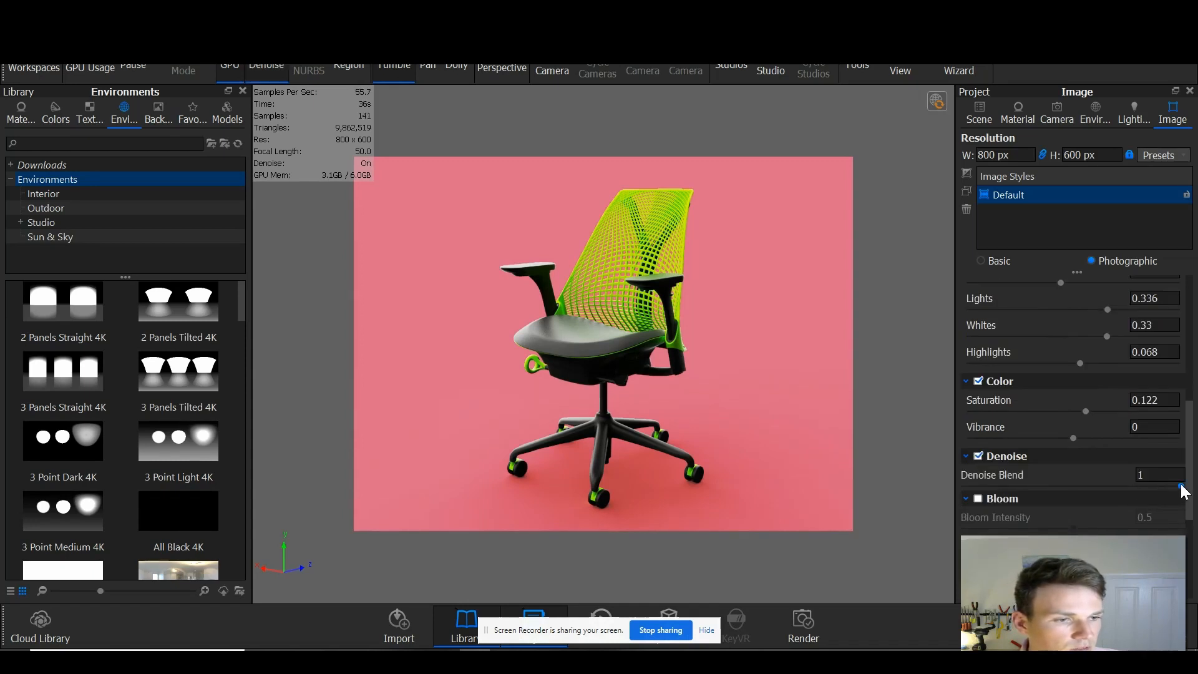
{"action": "left_click_drag", "start_coordinate": [1183, 486], "coordinate": [1099, 486]}
Step: Enable the vignette and set its strength to about 0.416
{"action": "scroll", "coordinate": [987, 523], "scroll_direction": "down", "scroll_amount": 3}
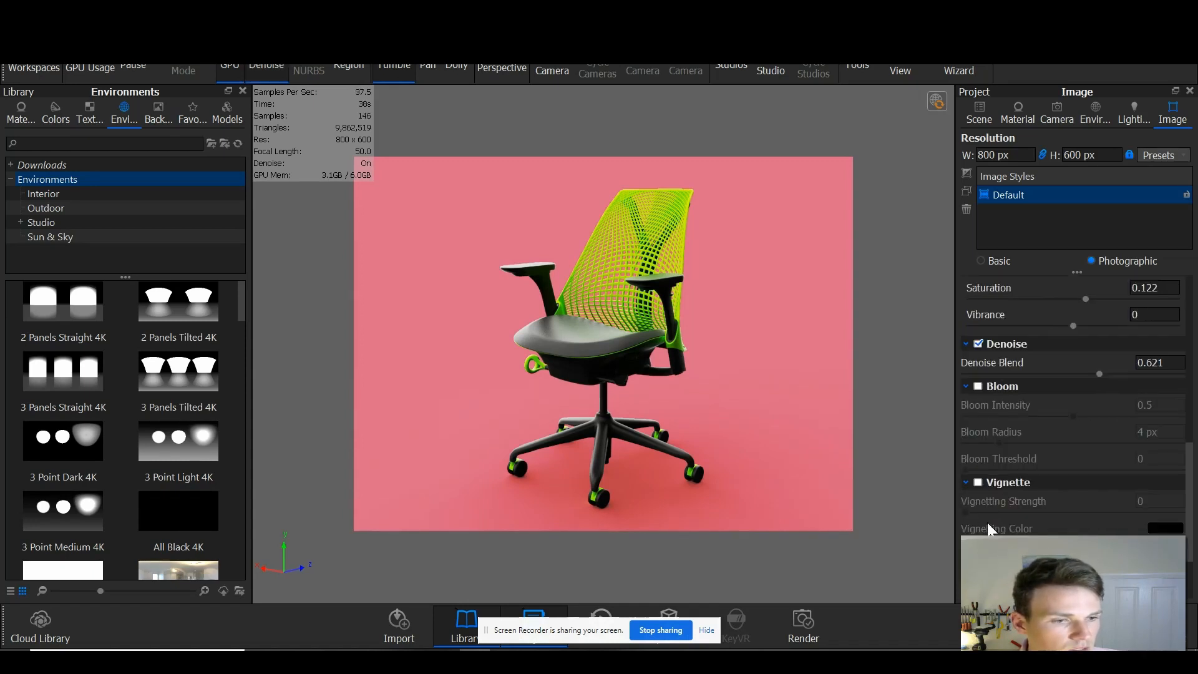
{"action": "left_click", "coordinate": [979, 482]}
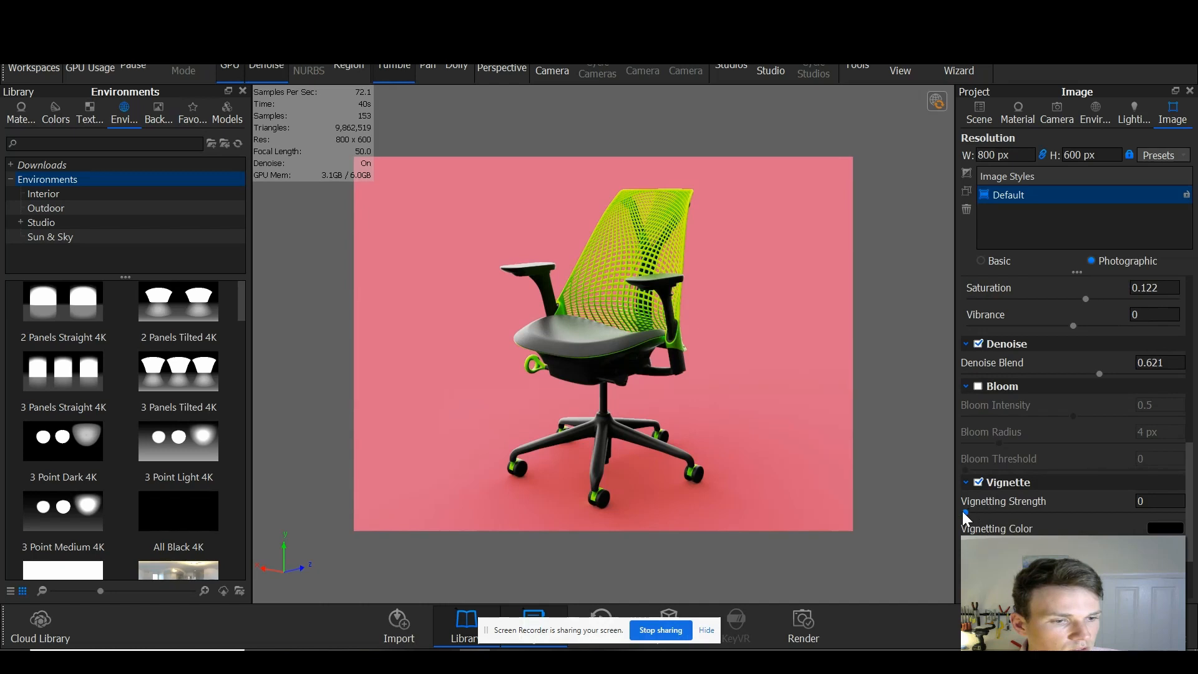
{"action": "left_click_drag", "start_coordinate": [966, 512], "coordinate": [1055, 512]}
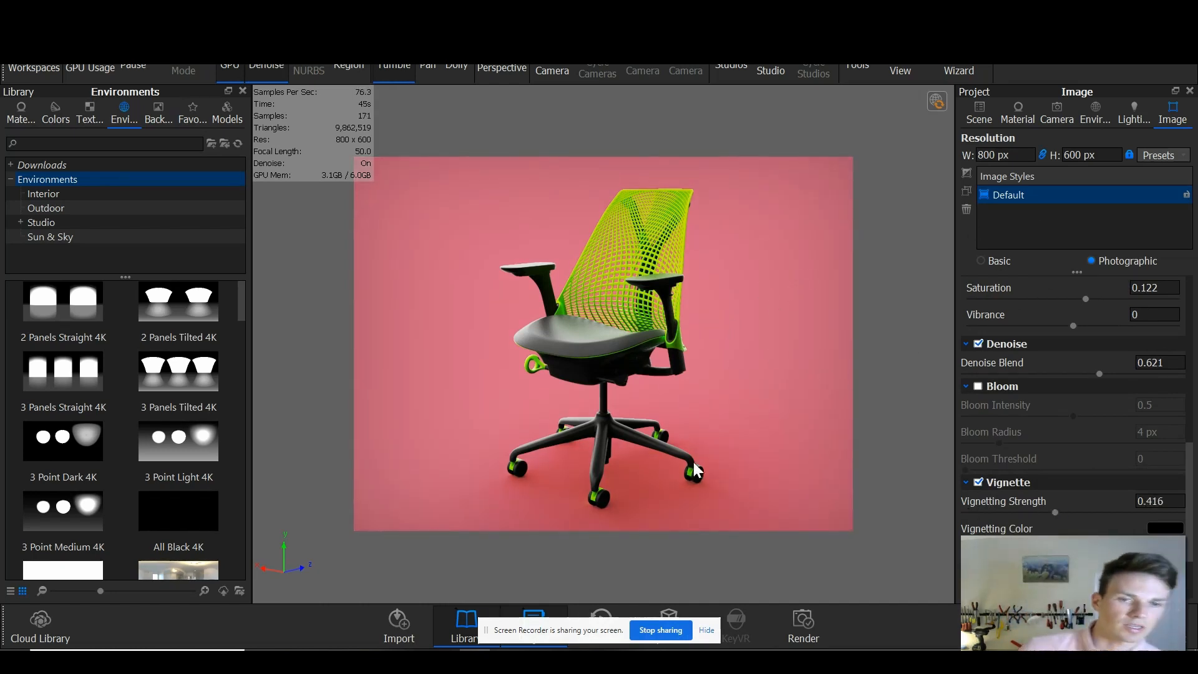
Step: Add a new camera from a closer view of the chair and pull its view back to show the whole chair
{"action": "scroll", "coordinate": [605, 335], "scroll_direction": "up", "scroll_amount": 3}
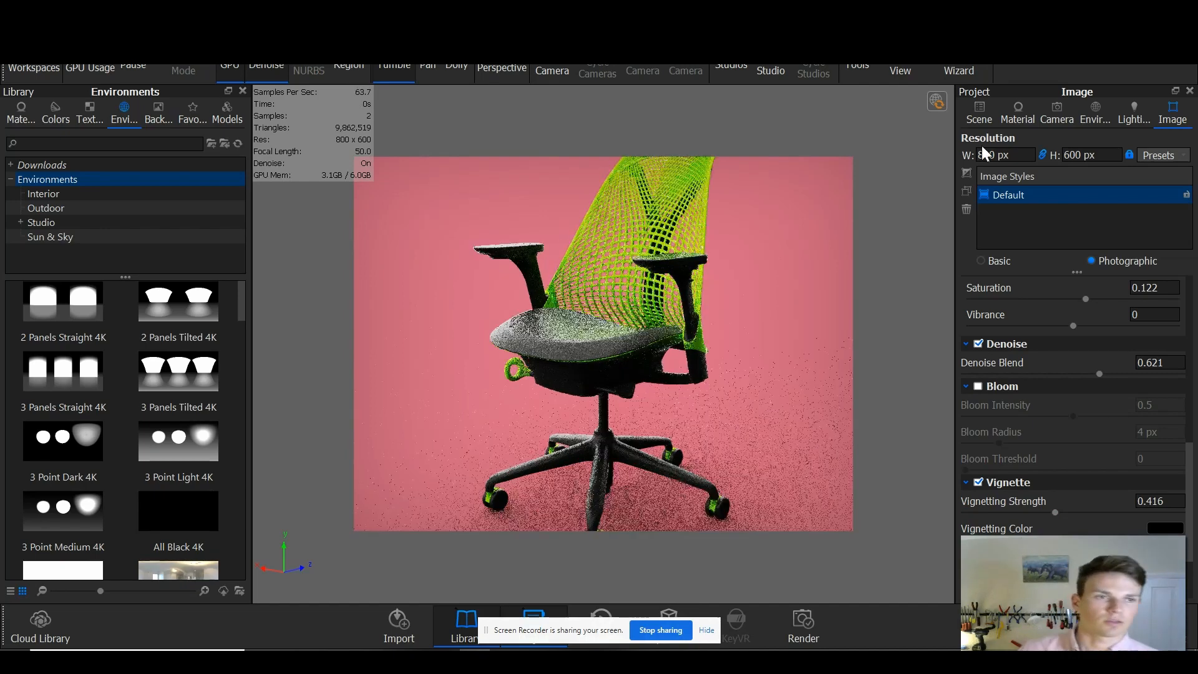
{"action": "left_click", "coordinate": [1057, 111]}
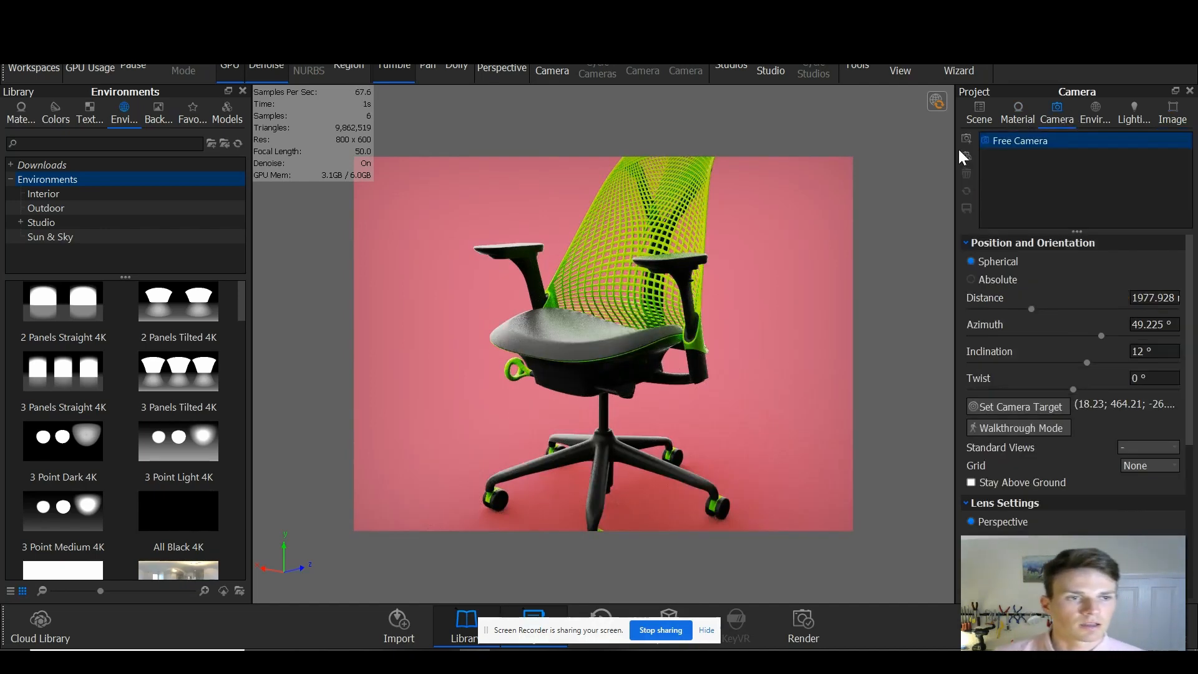
{"action": "left_click", "coordinate": [962, 153]}
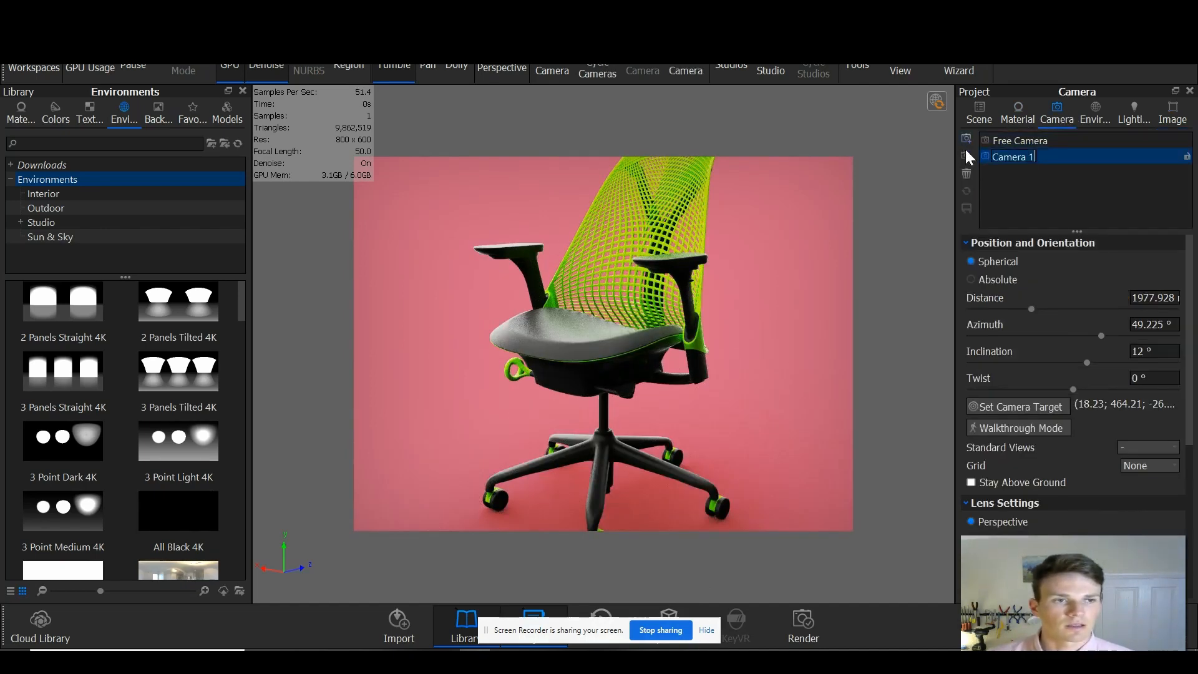
{"action": "scroll", "coordinate": [628, 343], "scroll_direction": "down", "scroll_amount": 2}
{"action": "left_click", "coordinate": [1021, 141]}
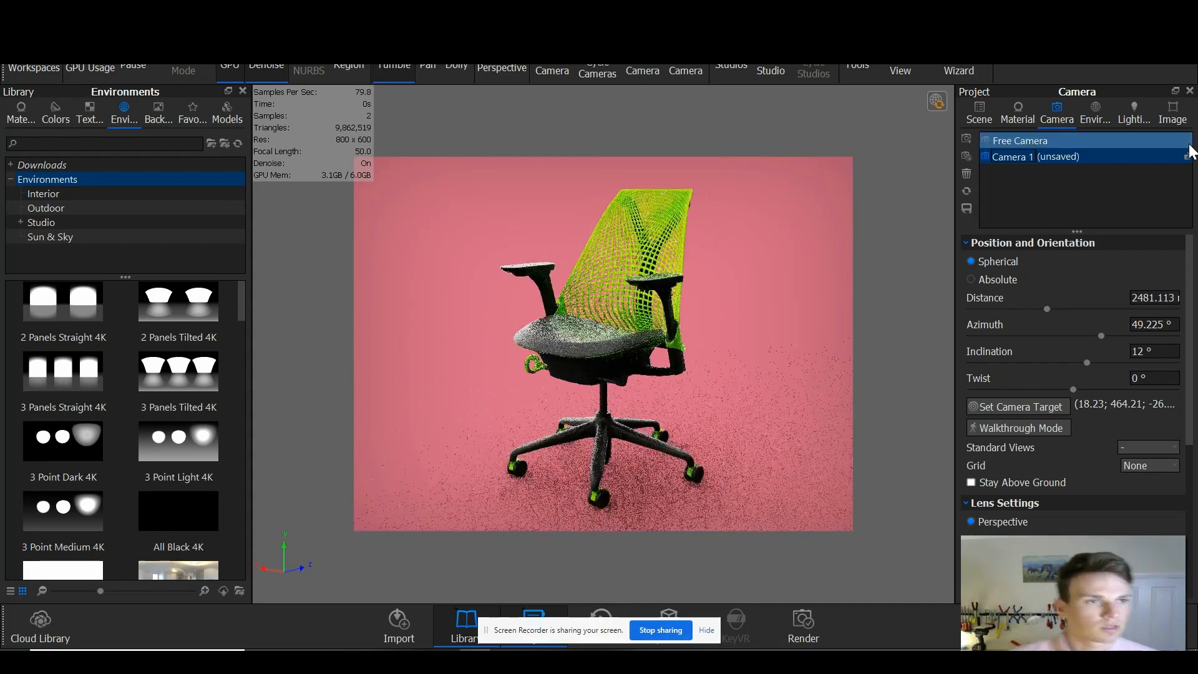
Step: Apply the custom Insta (1080 x 1350) resolution preset and frame the chair to fill the portrait image
{"action": "left_click", "coordinate": [1172, 111]}
{"action": "left_click", "coordinate": [1152, 157]}
{"action": "mouse_move", "coordinate": [1155, 199]}
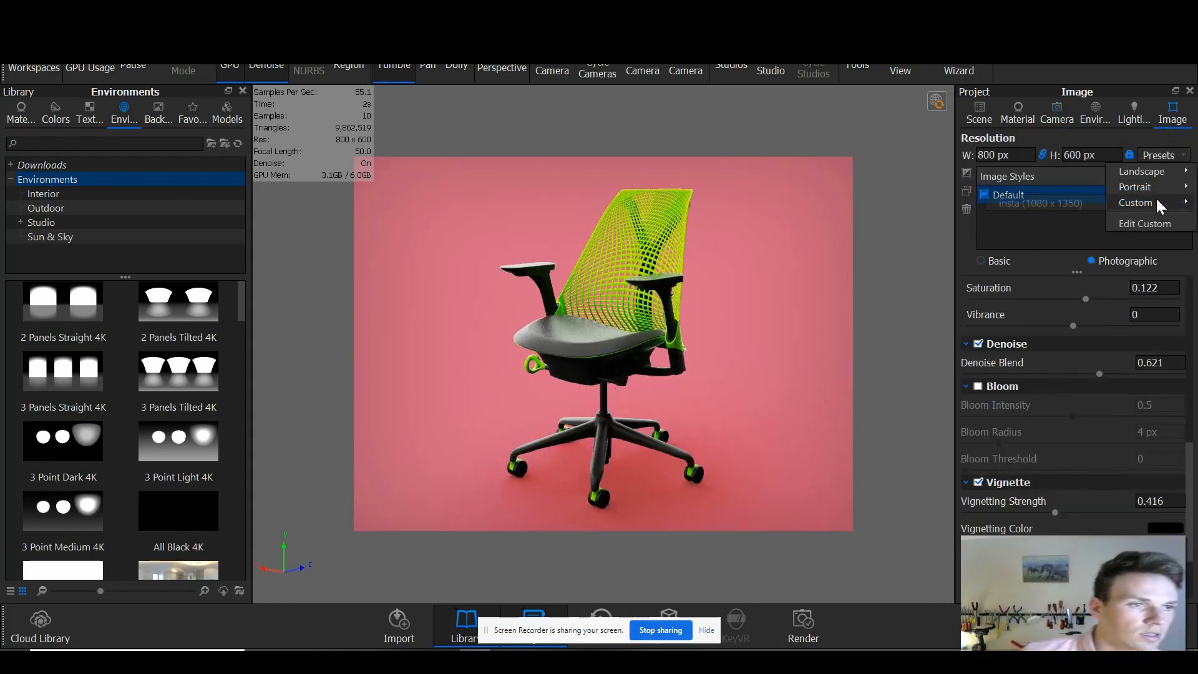
{"action": "left_click", "coordinate": [1027, 200]}
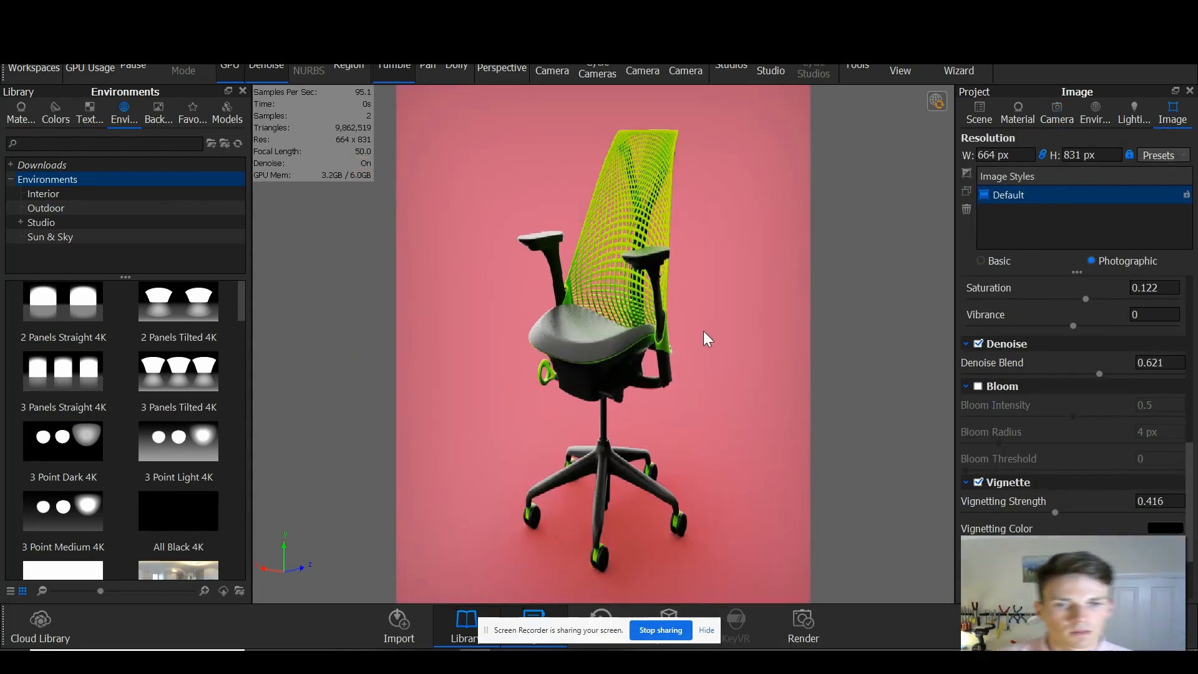
{"action": "scroll", "coordinate": [676, 343], "scroll_direction": "down", "scroll_amount": 2}
{"action": "scroll", "coordinate": [656, 327], "scroll_direction": "up", "scroll_amount": 3}
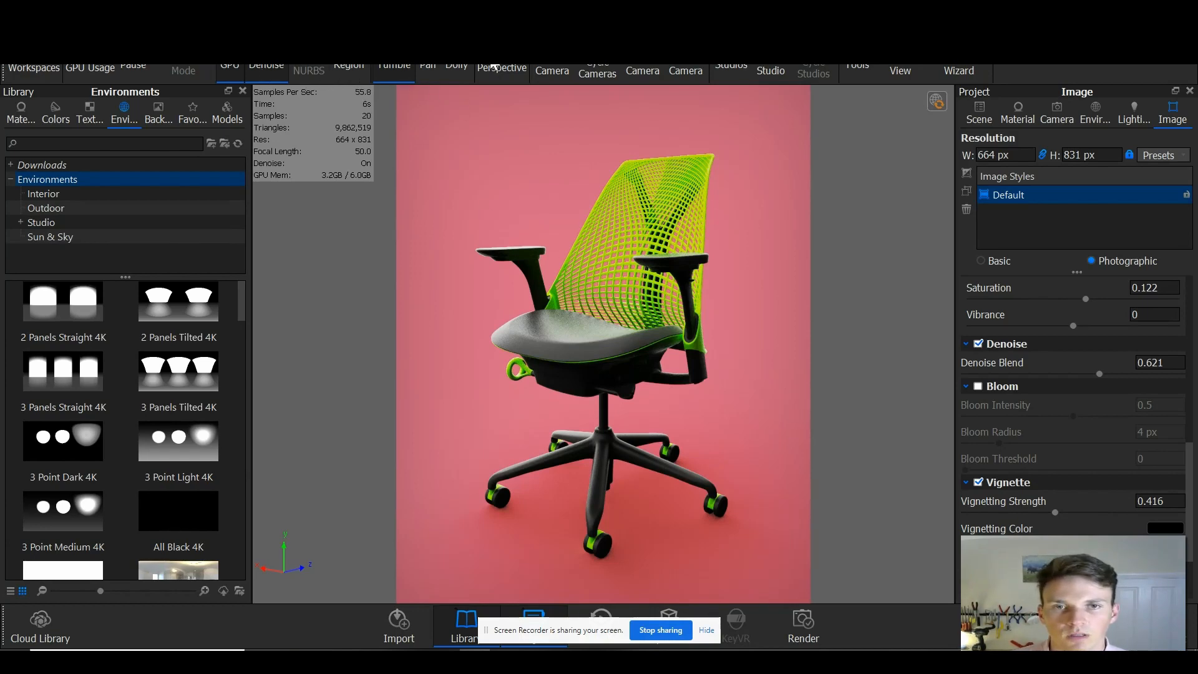
Step: Try a perspective focal length of 30 for the camera
{"action": "left_click", "coordinate": [522, 70]}
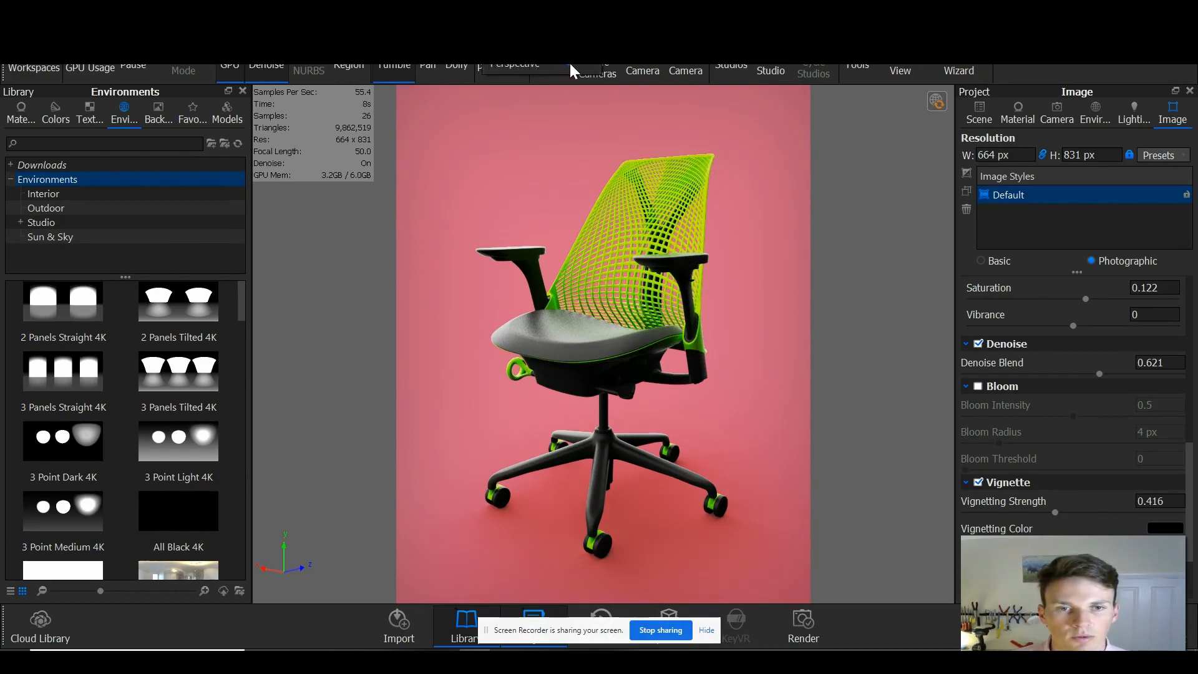
{"action": "left_click_drag", "start_coordinate": [570, 63], "coordinate": [556, 64]}
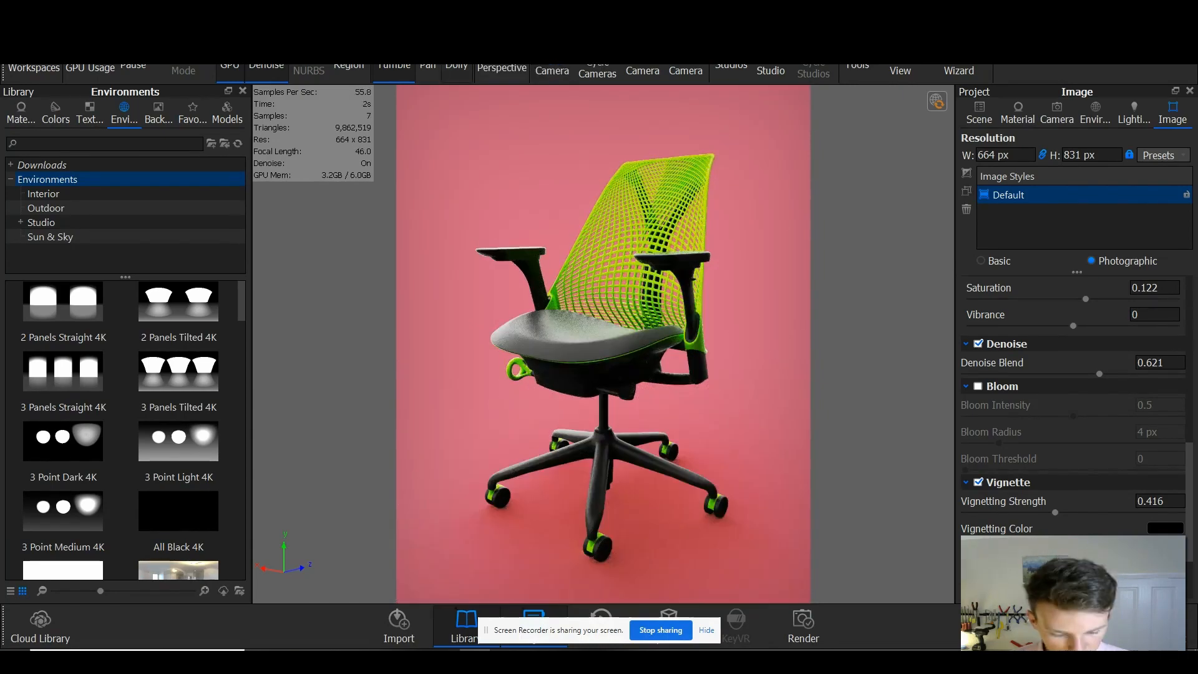
{"action": "type", "text": "30"}
{"action": "key", "text": "Return"}
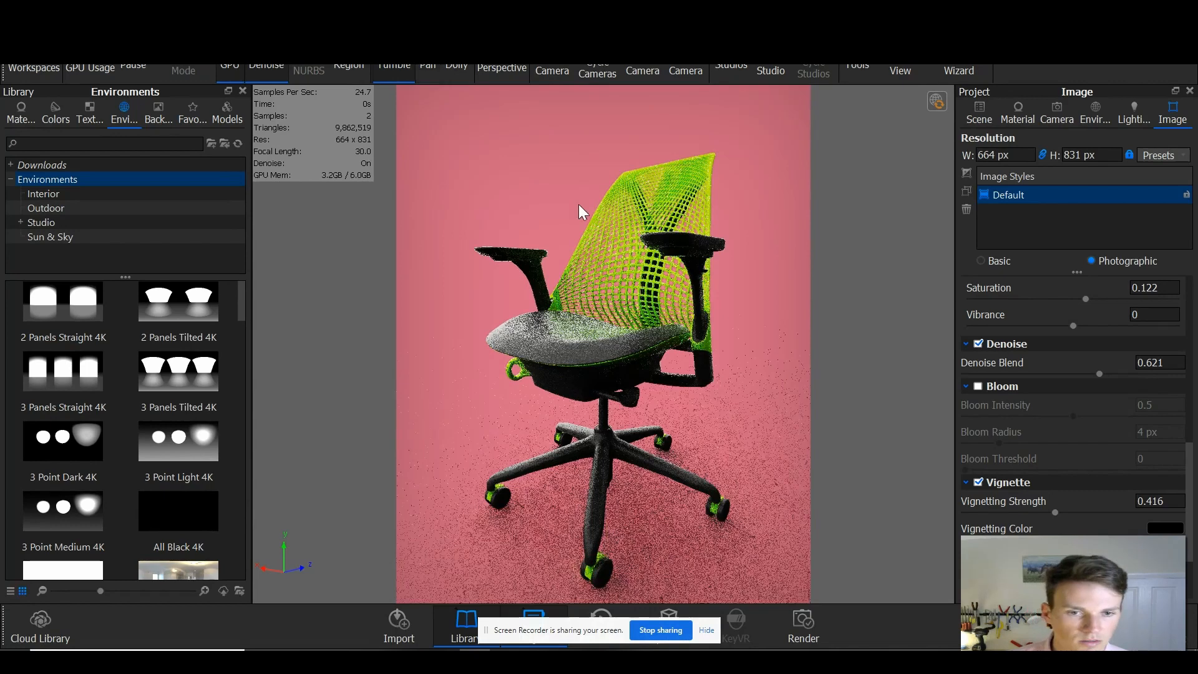
Step: Set the camera's focal length to 60 and reframe the chair in a closer front three-quarter view
{"action": "left_click_drag", "start_coordinate": [654, 340], "coordinate": [648, 374]}
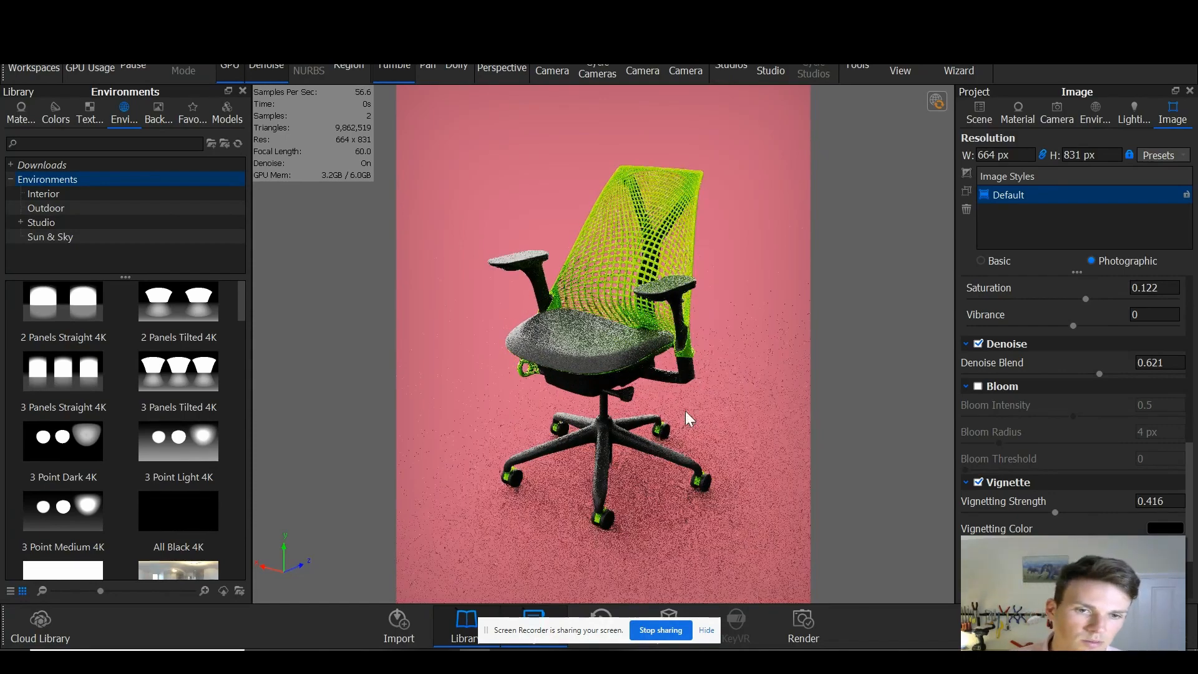
{"action": "left_click_drag", "start_coordinate": [685, 411], "coordinate": [703, 384]}
{"action": "scroll", "coordinate": [715, 387], "scroll_direction": "up", "scroll_amount": 3}
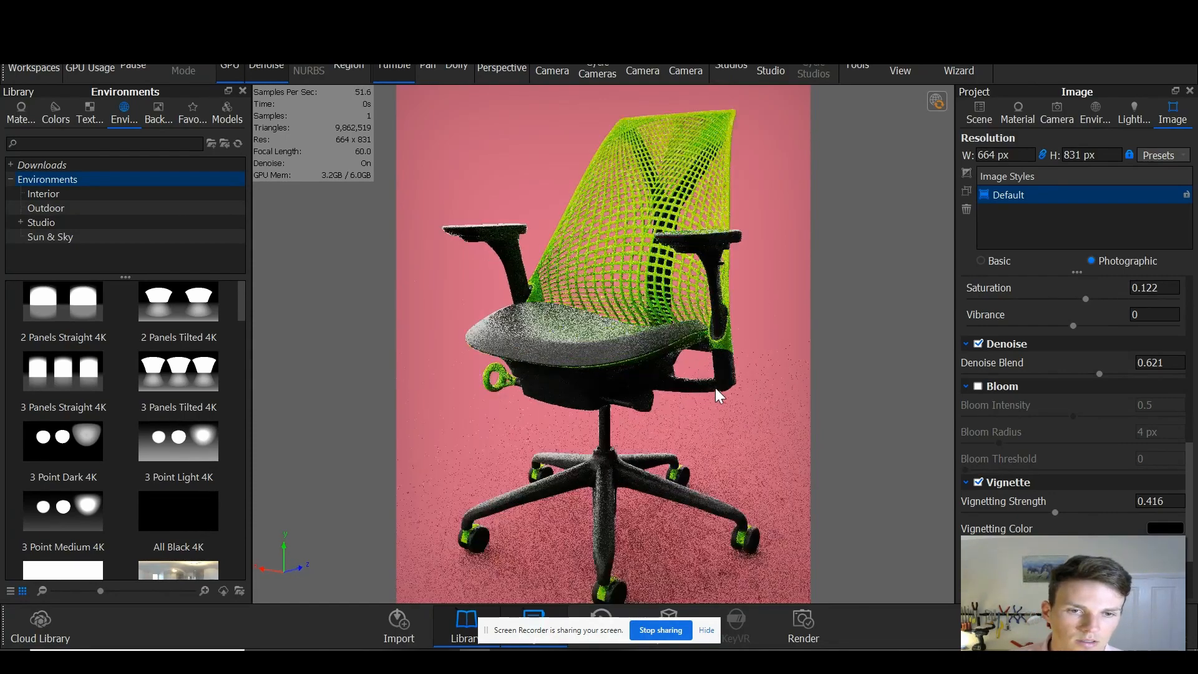
{"action": "scroll", "coordinate": [720, 388], "scroll_direction": "down", "scroll_amount": 1}
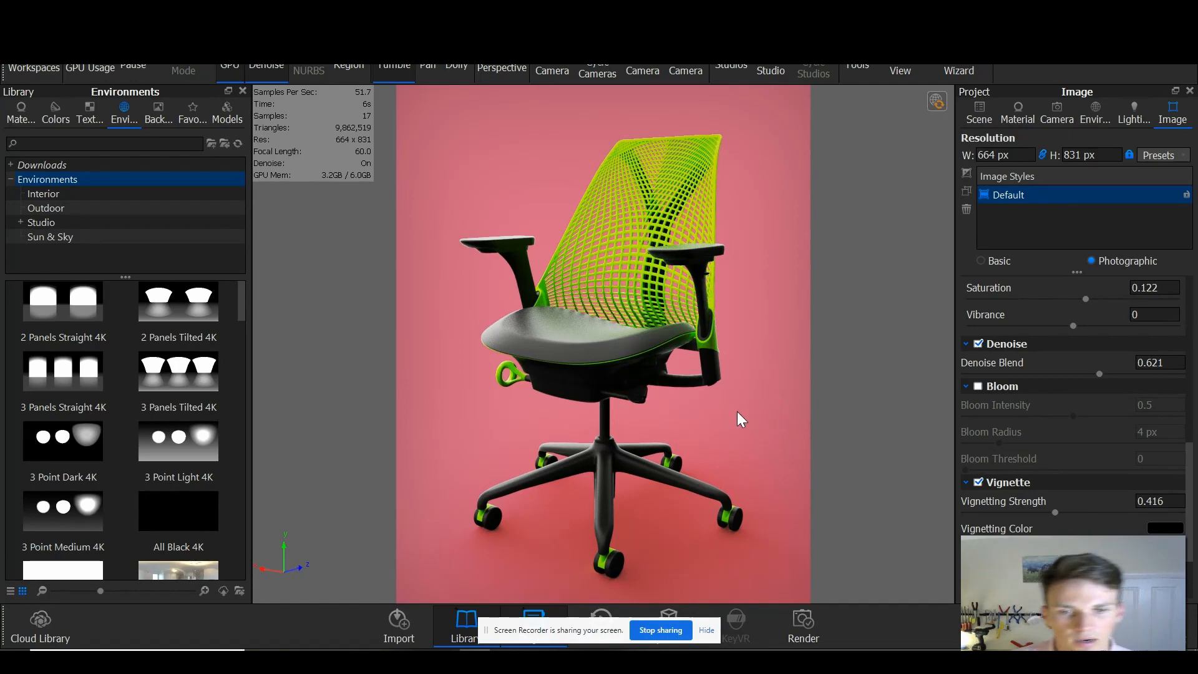
{"action": "left_click_drag", "start_coordinate": [736, 410], "coordinate": [699, 383]}
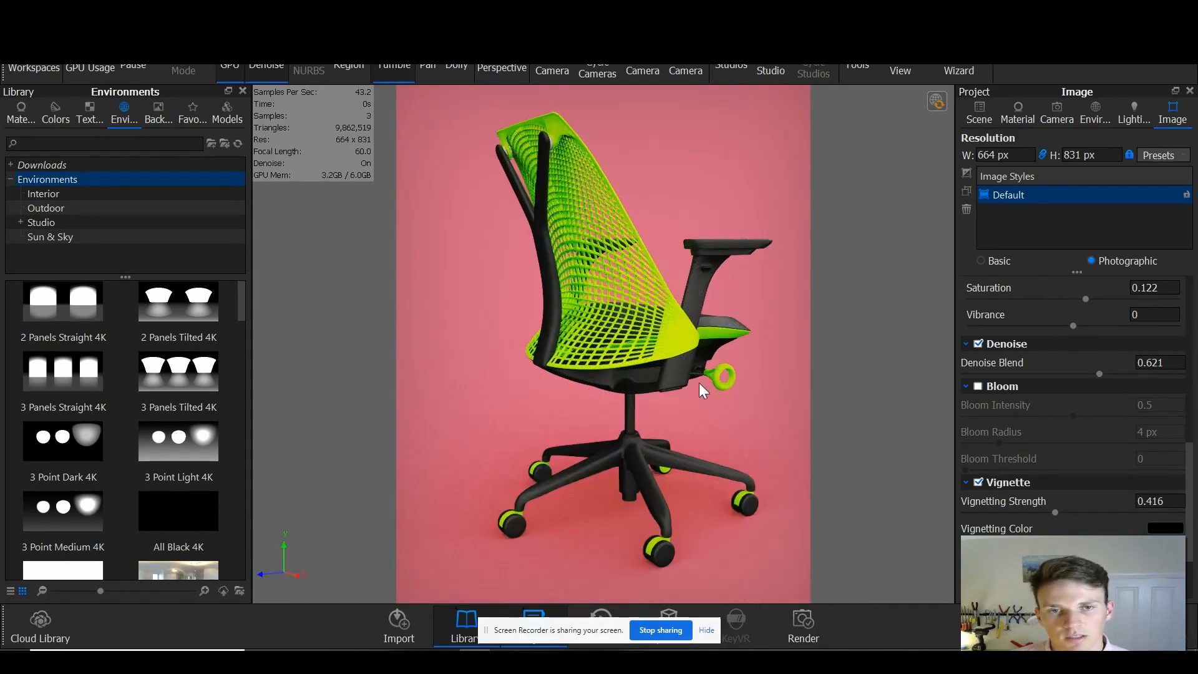
{"action": "left_click_drag", "start_coordinate": [699, 385], "coordinate": [311, 406]}
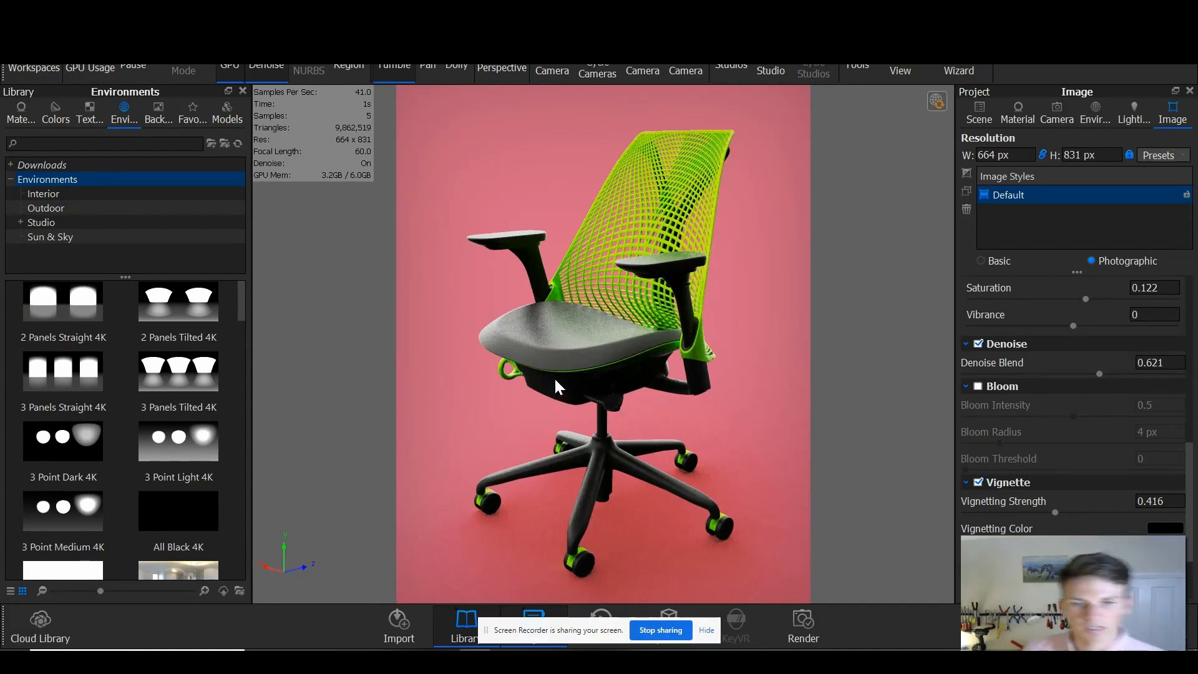
Step: Try purple, green, orange, blue, yellow, mint and light pink as the environment's background colour, and return to salmon pink
{"action": "left_click", "coordinate": [1096, 115]}
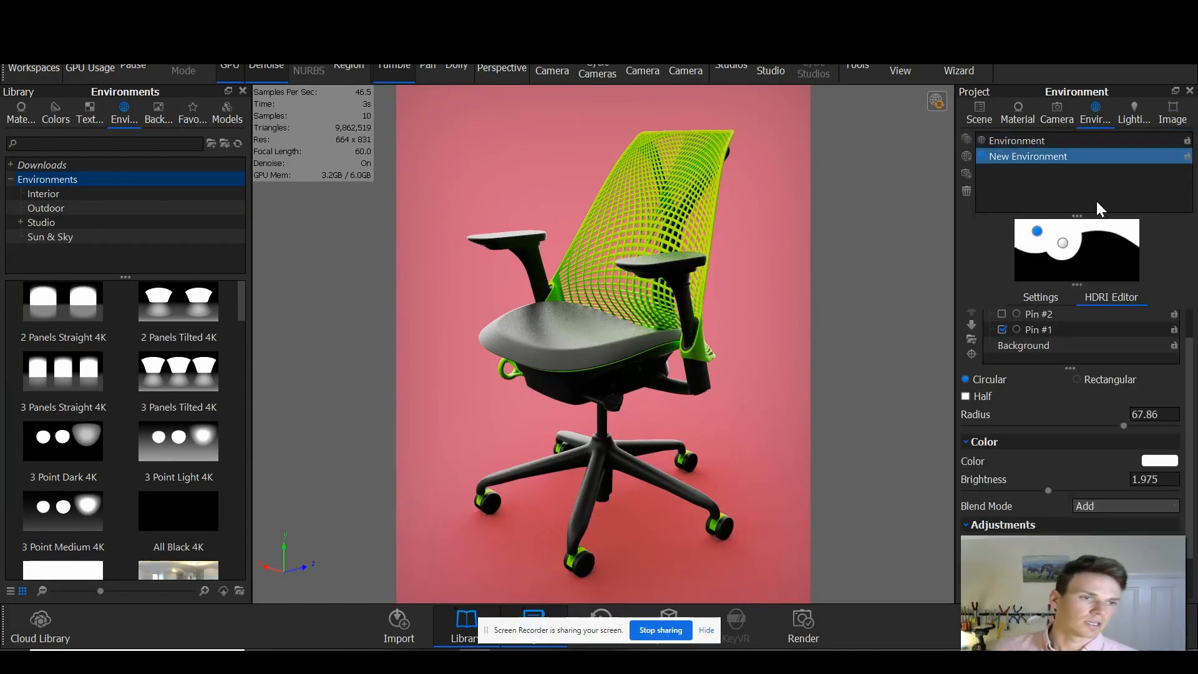
{"action": "left_click", "coordinate": [1054, 302]}
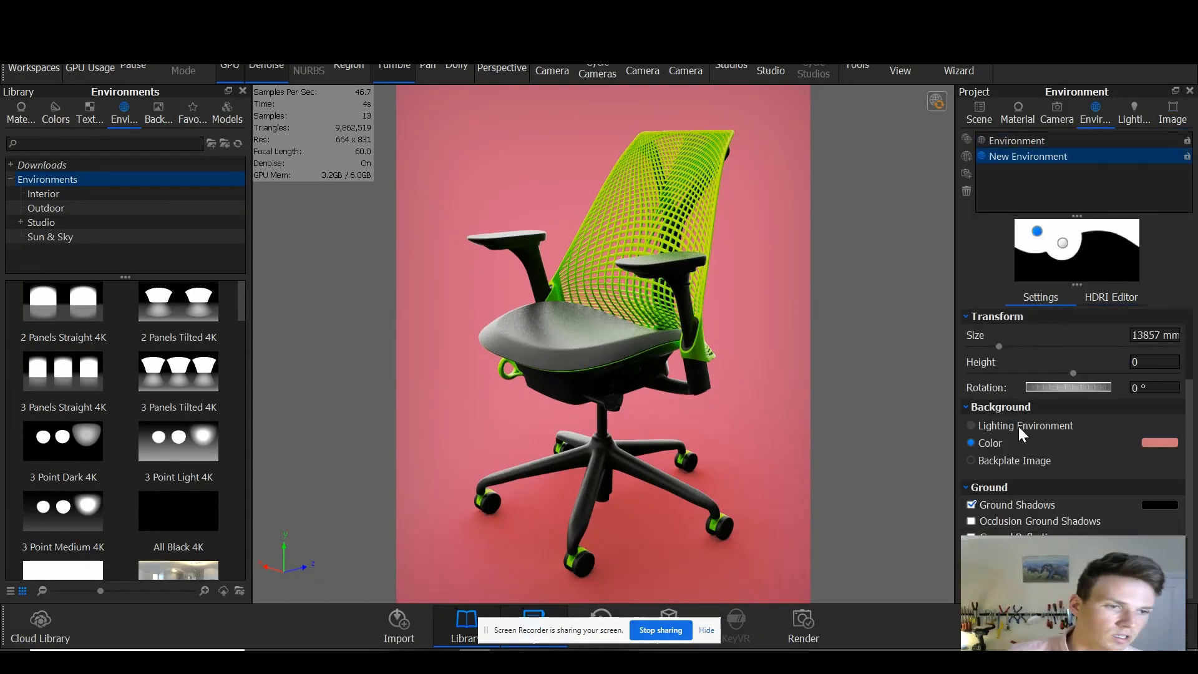
{"action": "left_click", "coordinate": [1159, 443]}
{"action": "left_click", "coordinate": [1008, 508]}
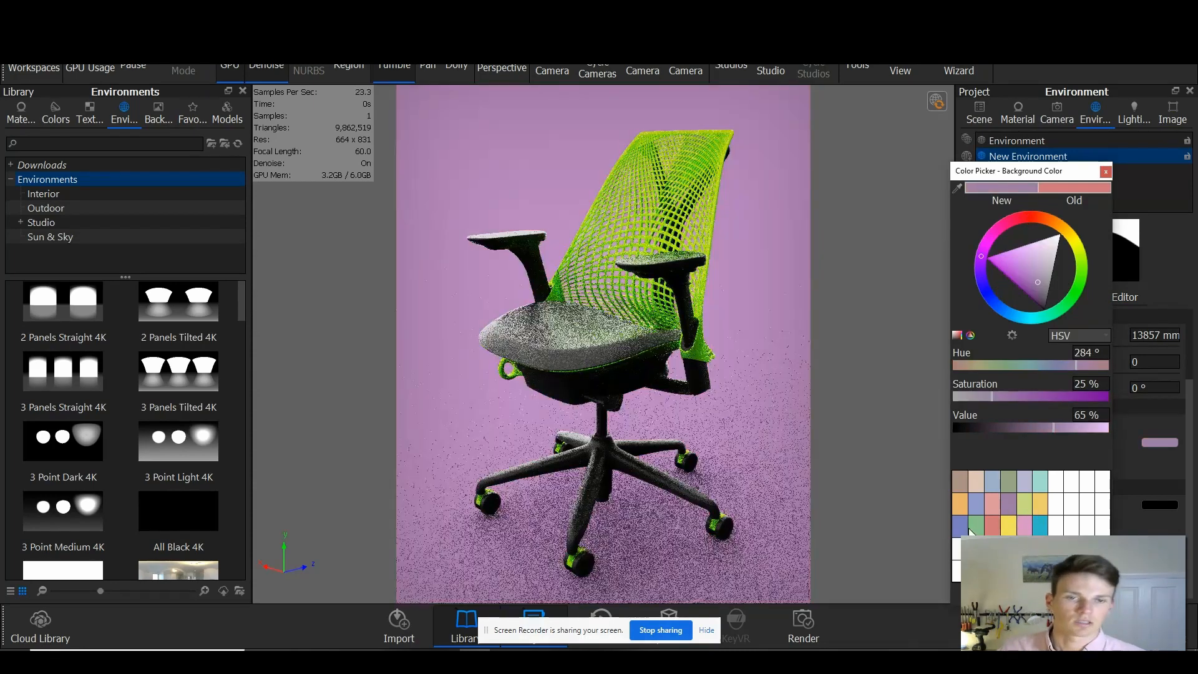
{"action": "left_click", "coordinate": [977, 521]}
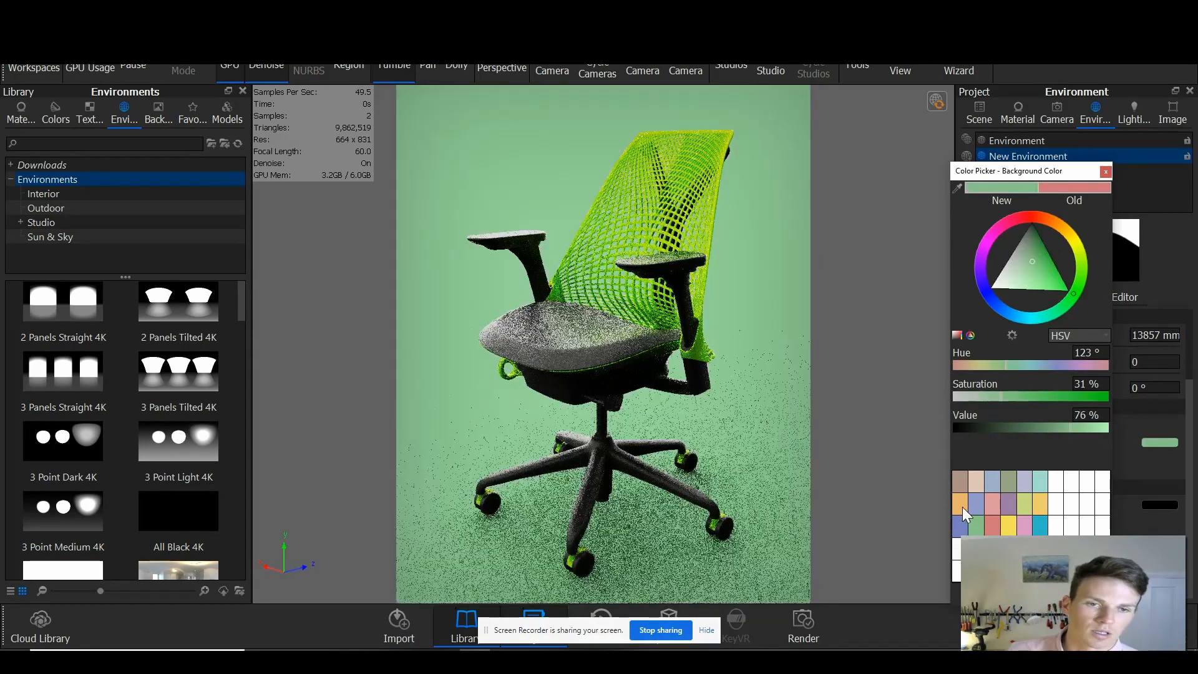
{"action": "left_click", "coordinate": [962, 506]}
{"action": "left_click", "coordinate": [1040, 529]}
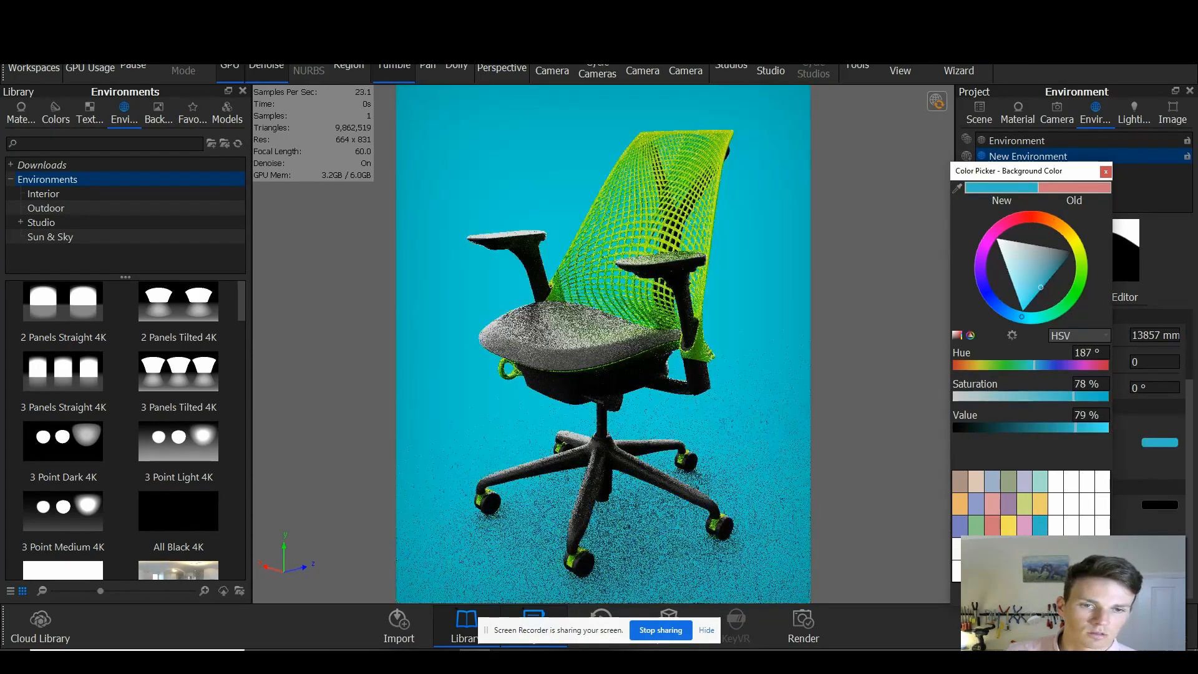
{"action": "left_click", "coordinate": [1009, 526]}
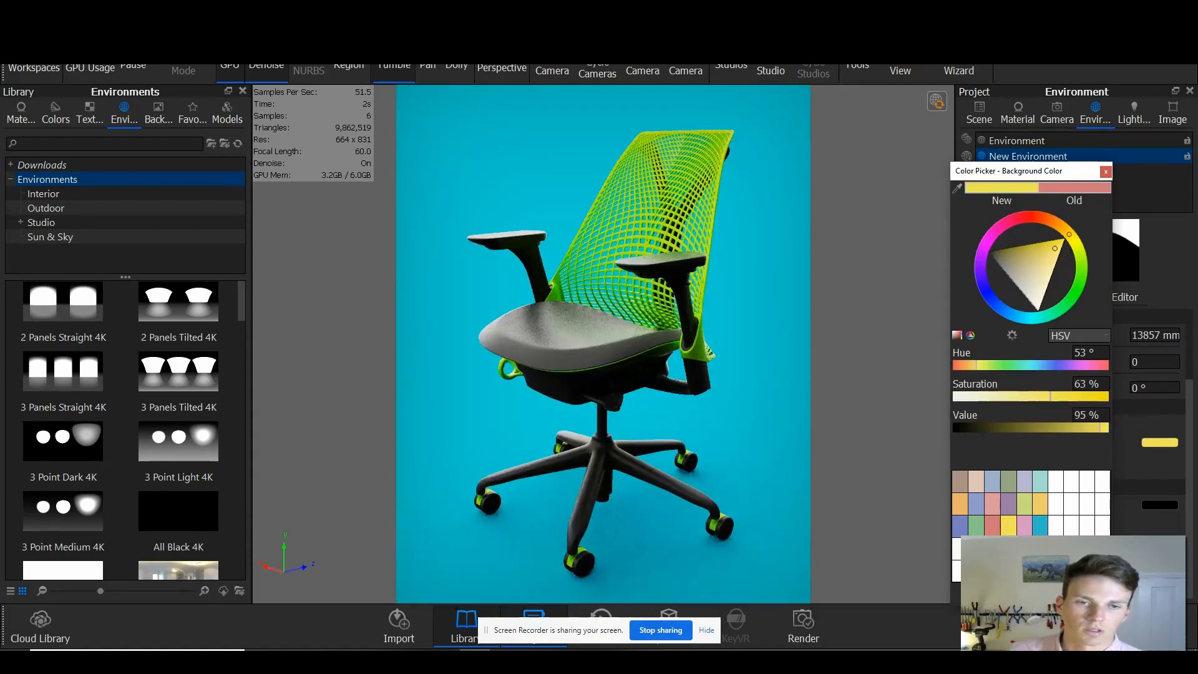
{"action": "left_click", "coordinate": [1040, 484]}
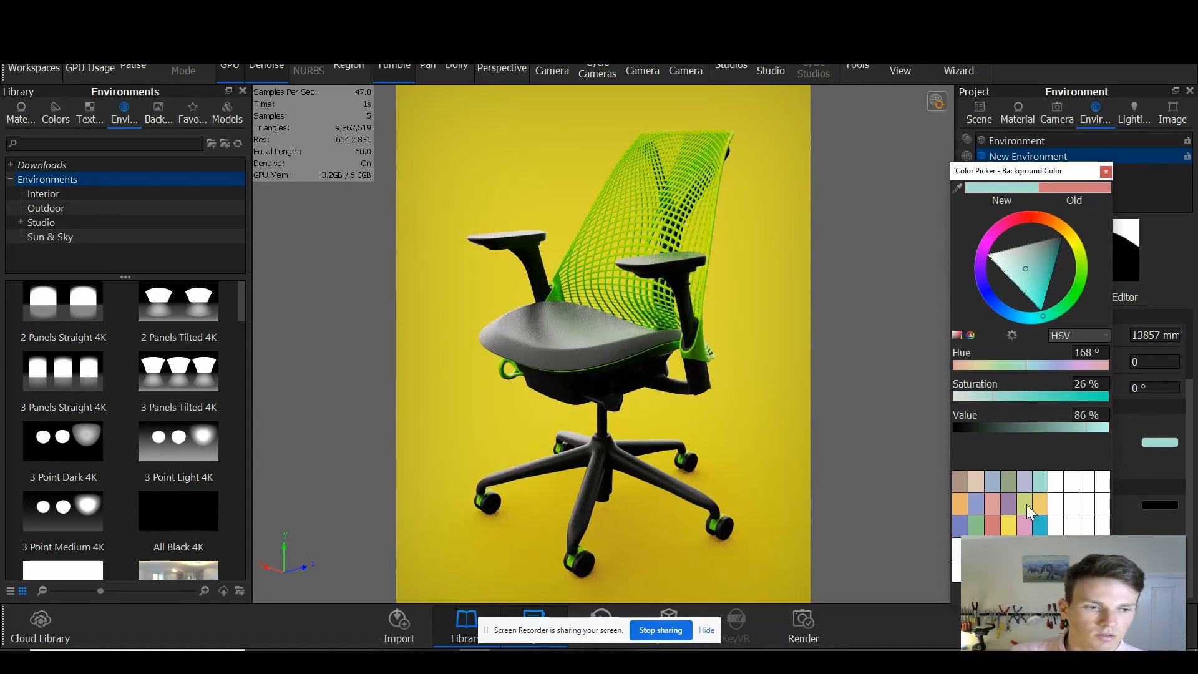
{"action": "left_click", "coordinate": [993, 504]}
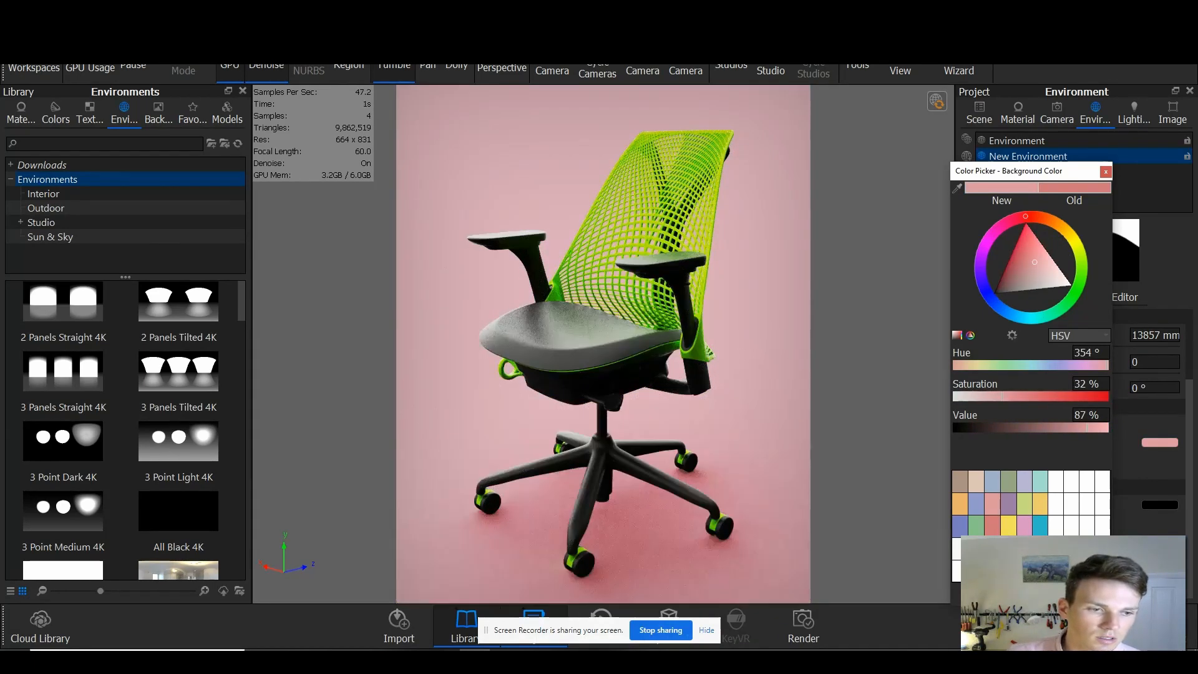
{"action": "left_click", "coordinate": [993, 525]}
{"action": "left_click", "coordinate": [763, 260]}
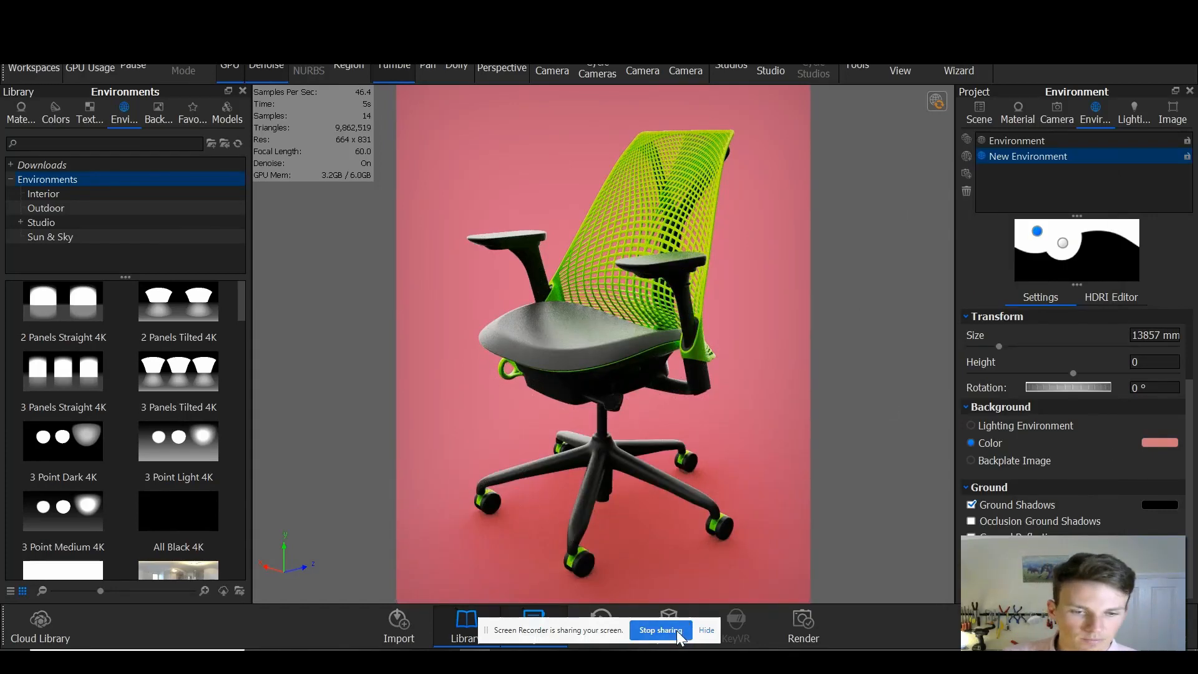
{"action": "left_click", "coordinate": [689, 631]}
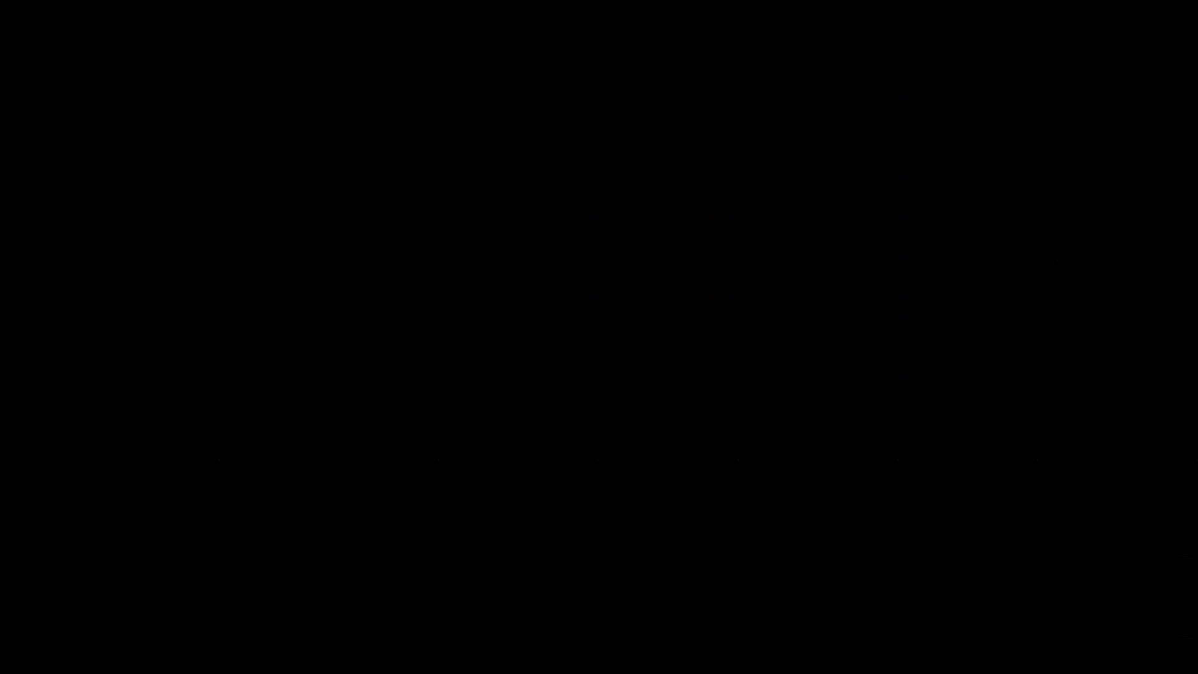